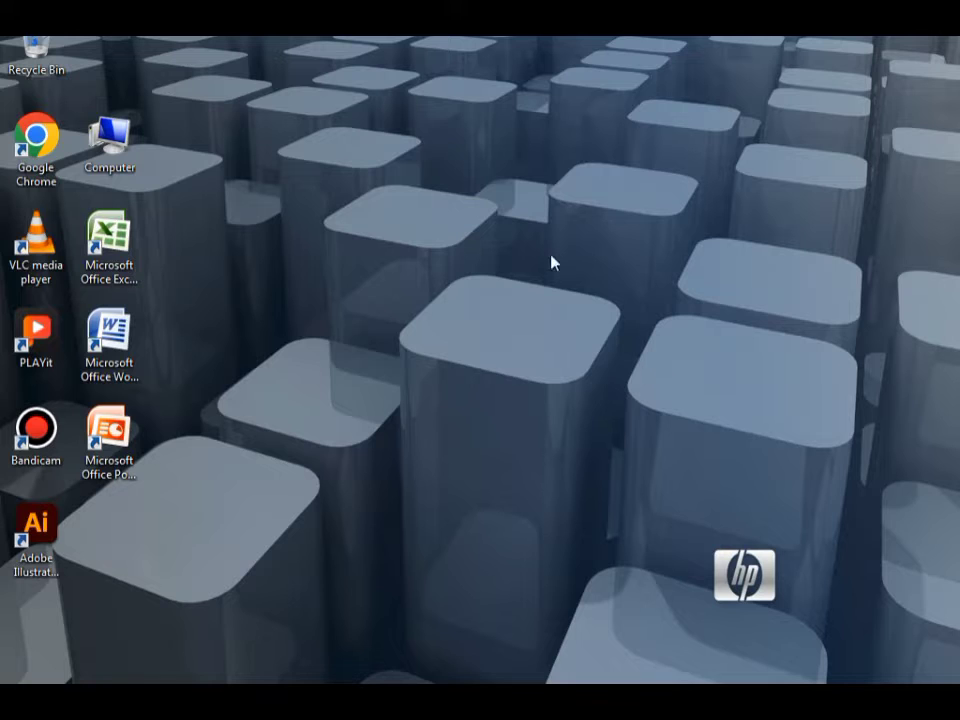
Open Microsoft Office Excel to a blank workbook
left_click(108, 238)
left_click_drag(108, 238, 493, 257)
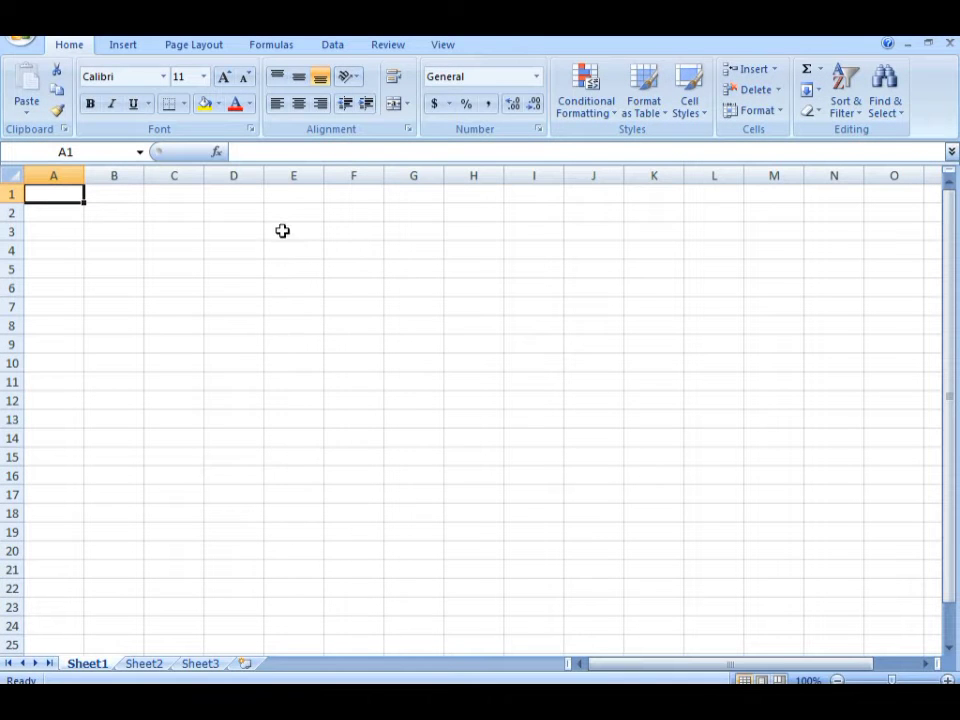
Look through the available Column, Line, Pie, Bar, Area, Scatter and Other Charts subtypes
left_click(124, 45)
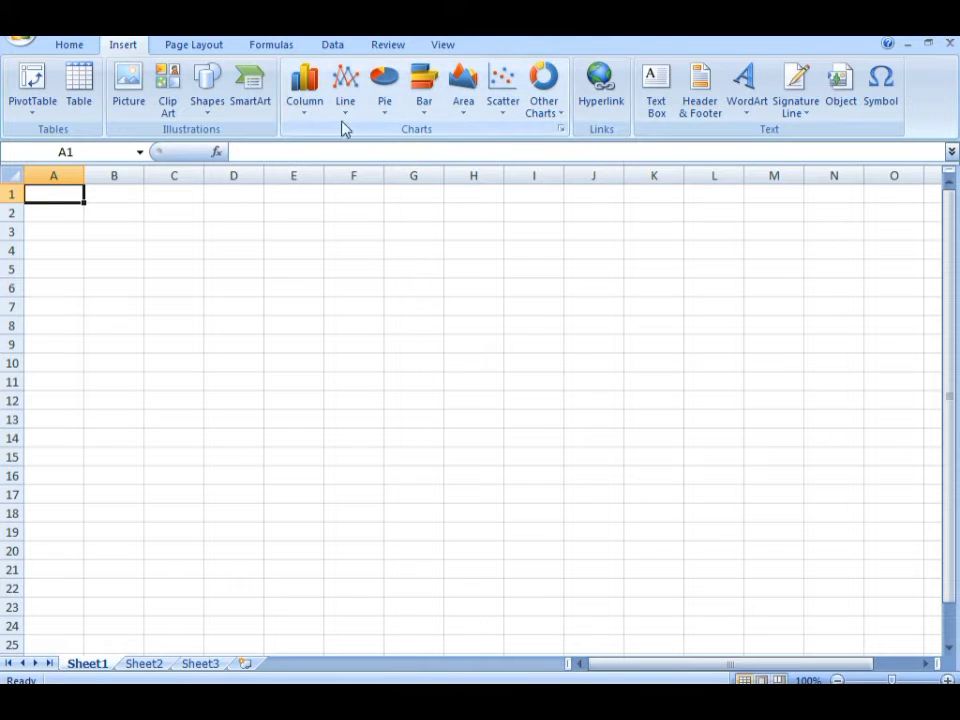
left_click(306, 120)
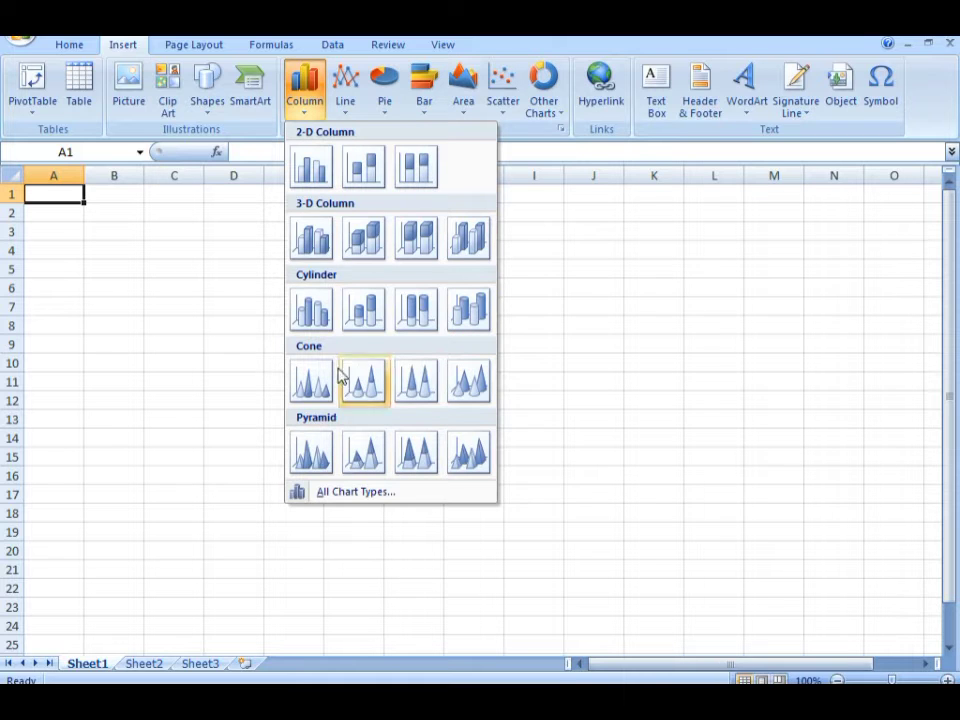
left_click(345, 112)
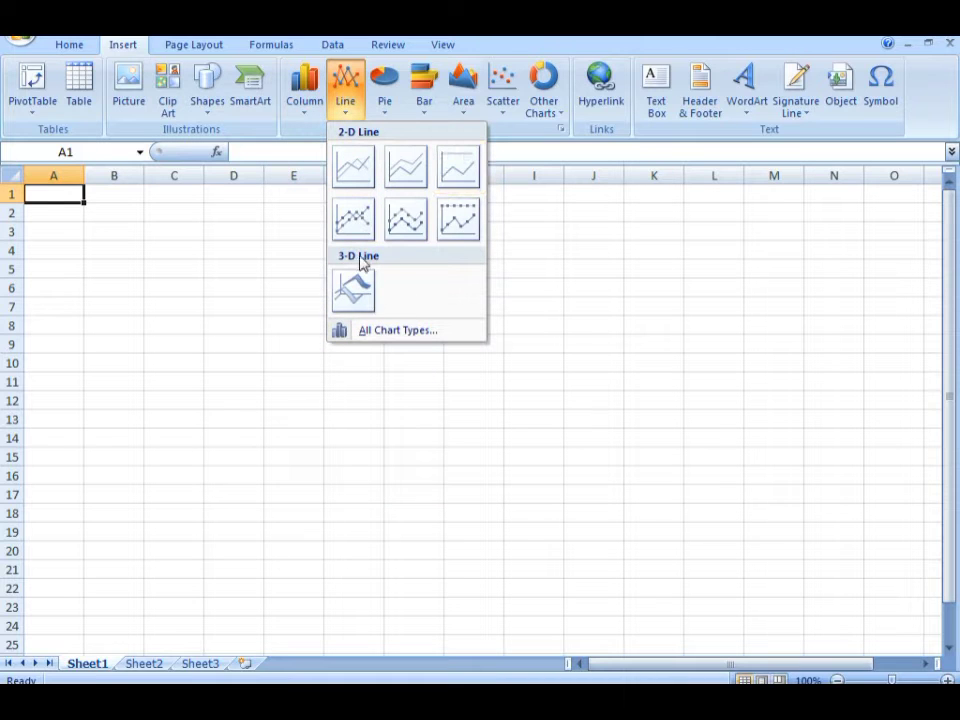
left_click(386, 110)
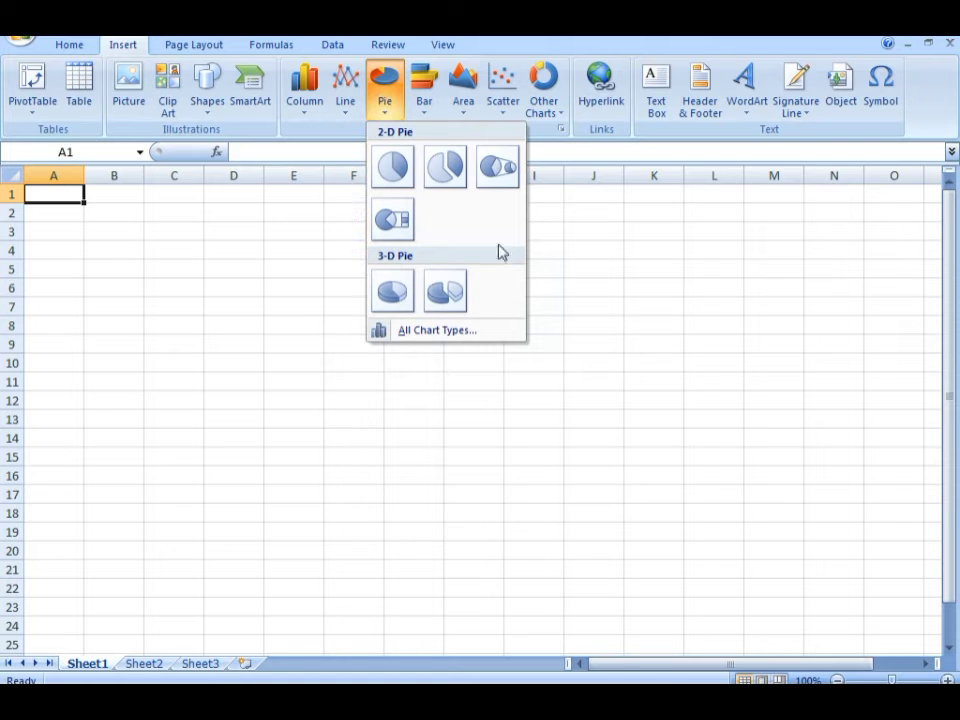
left_click(428, 112)
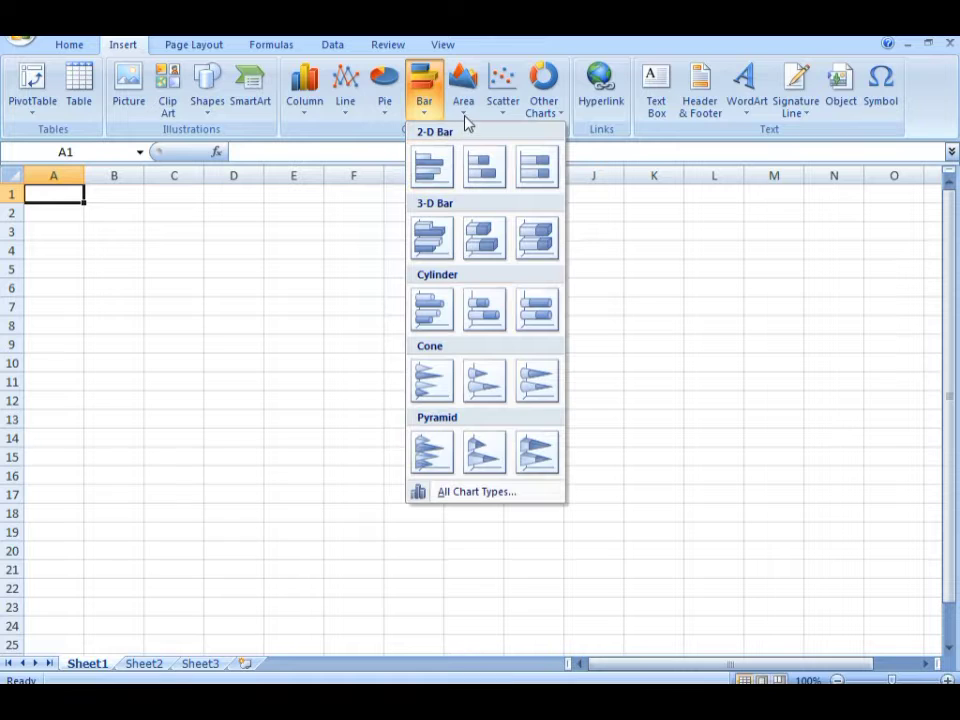
left_click(464, 108)
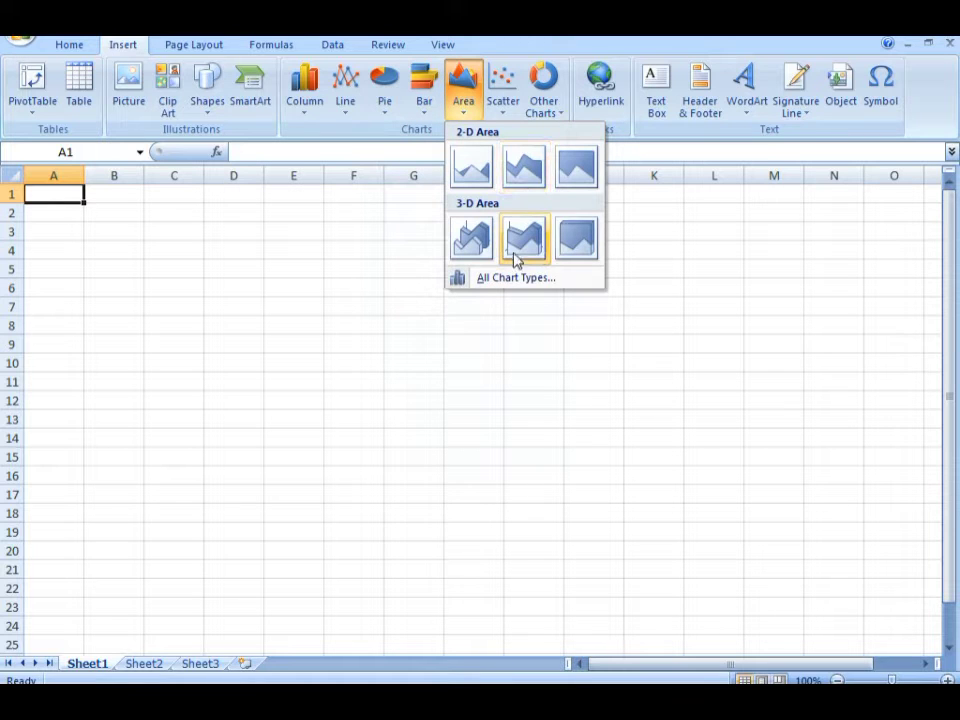
left_click(502, 117)
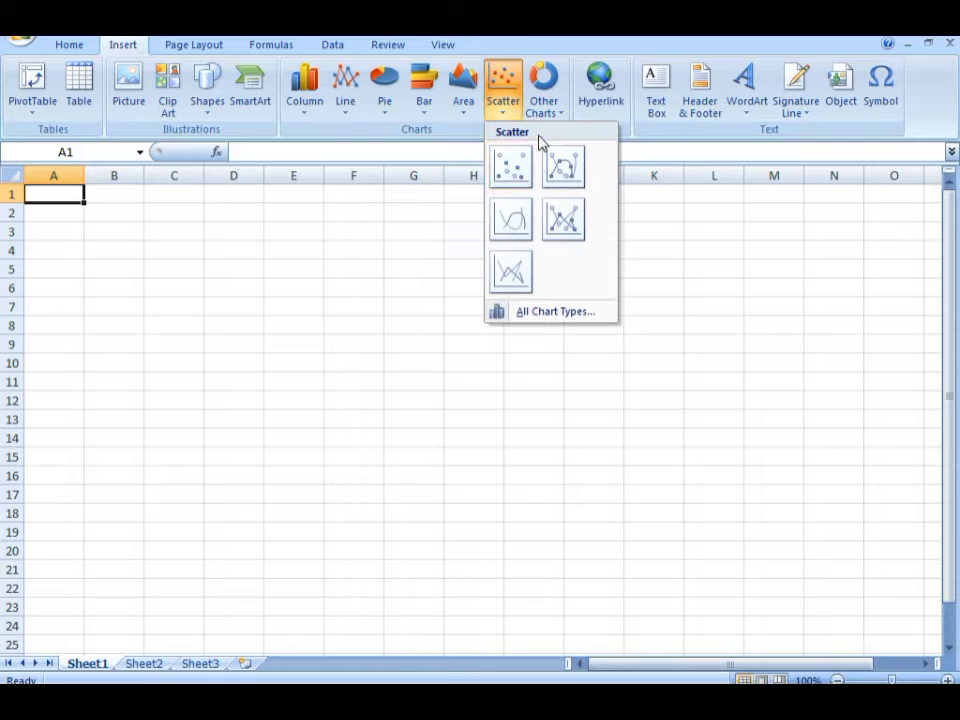
left_click(564, 116)
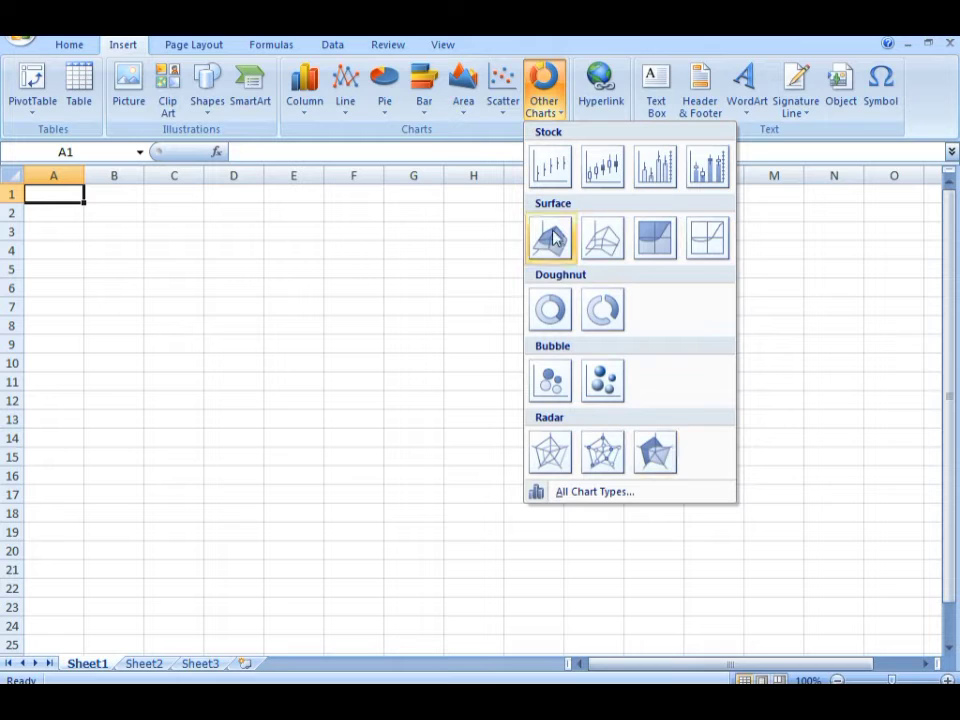
Review all chart types by category, from Templates to Radar, without inserting a chart
left_click(592, 493)
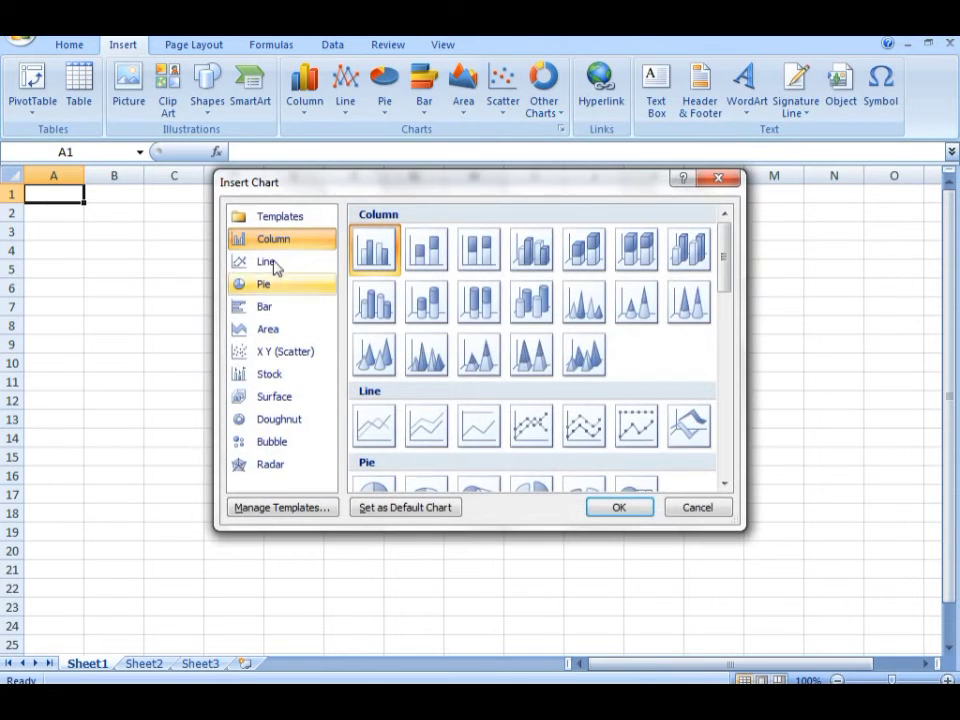
left_click(276, 216)
left_click(266, 261)
left_click(268, 329)
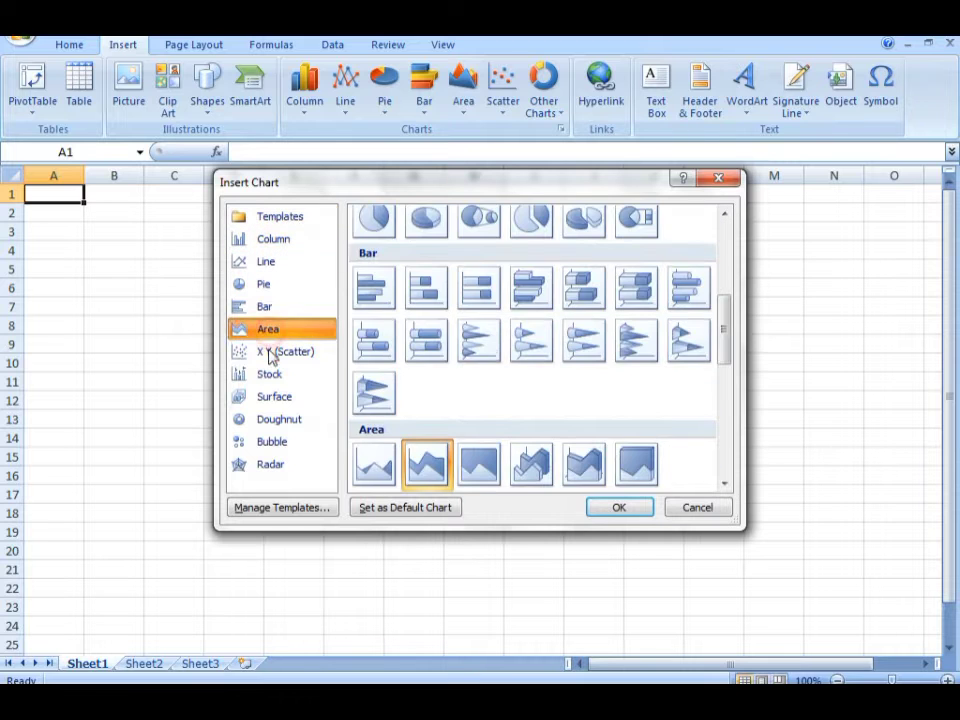
left_click(270, 354)
left_click(262, 374)
left_click_drag(724, 384, 724, 476)
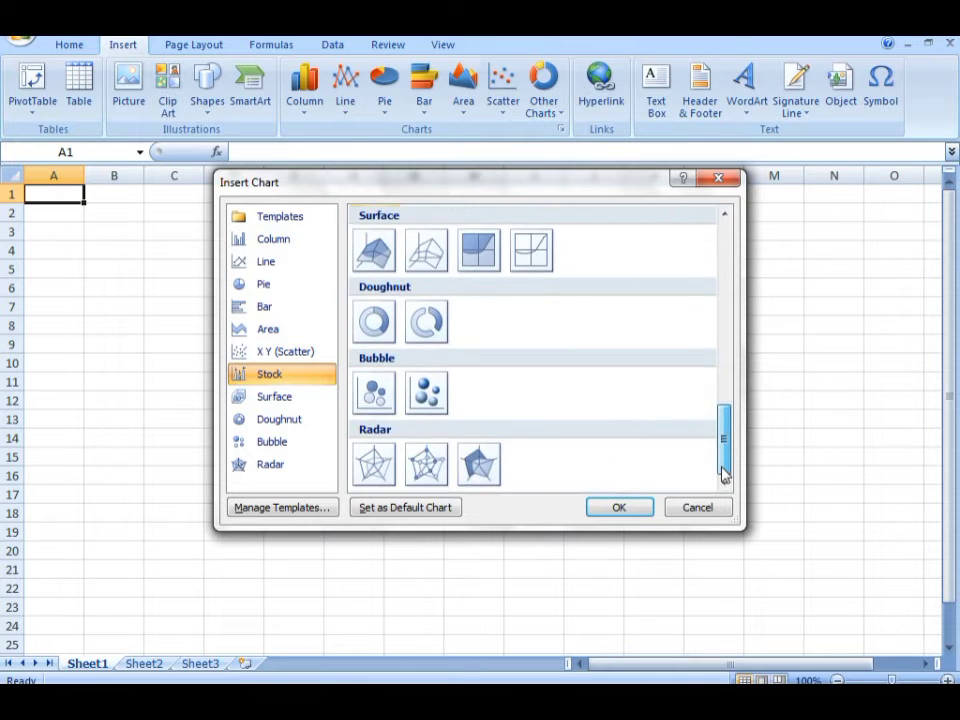
left_click(718, 178)
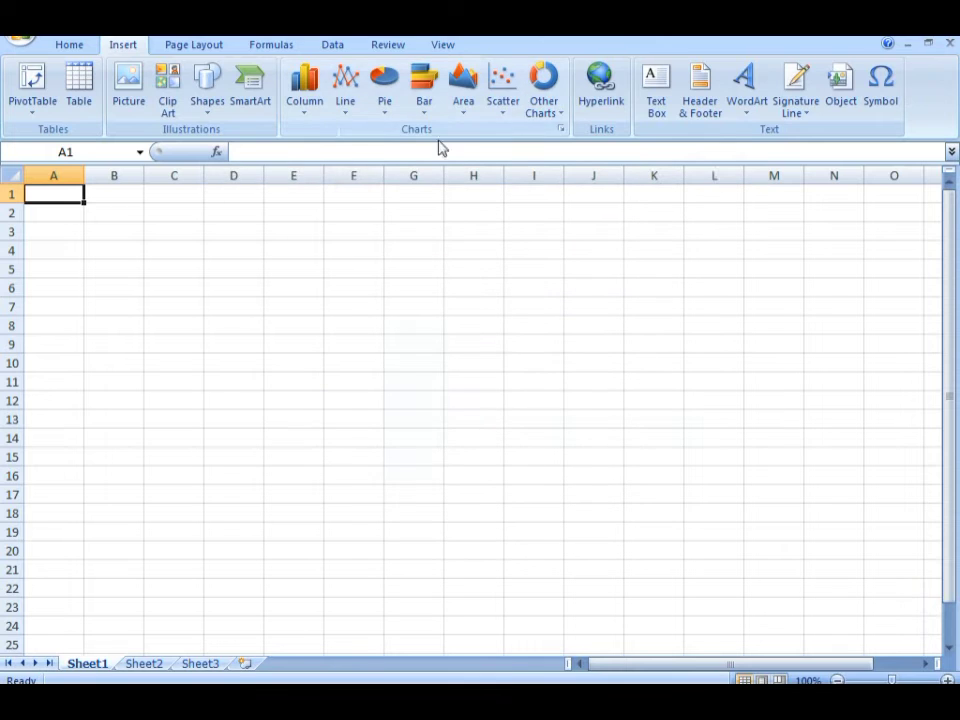
Enter "monday" in D3, extend the weekday series down to D17 and widen column D to fit the names
left_click(221, 231)
type("monday")
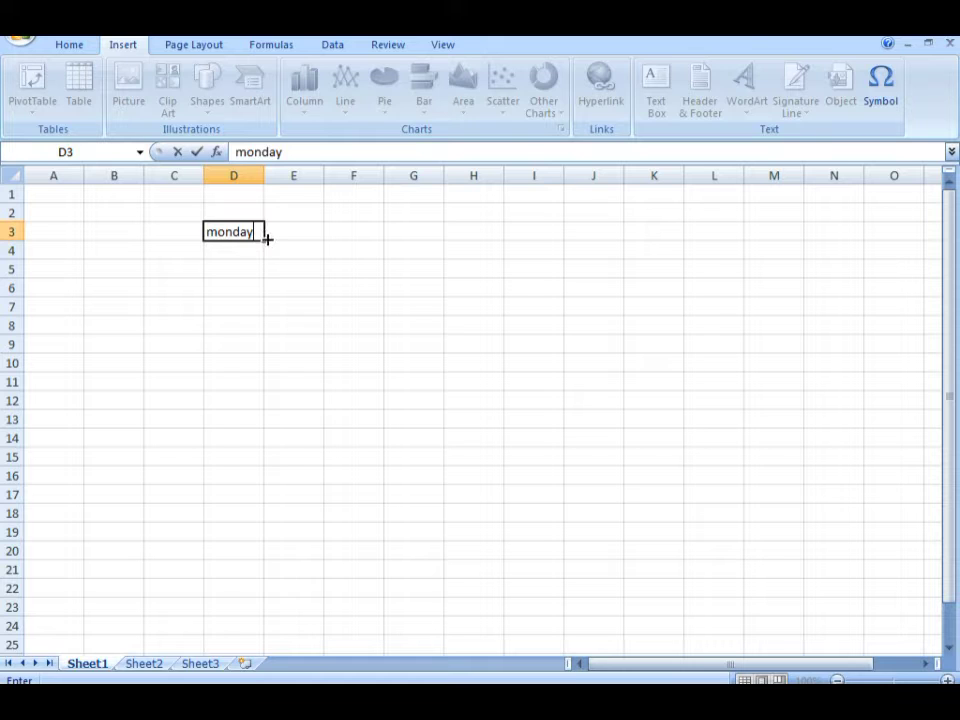
left_click_drag(265, 238, 270, 515)
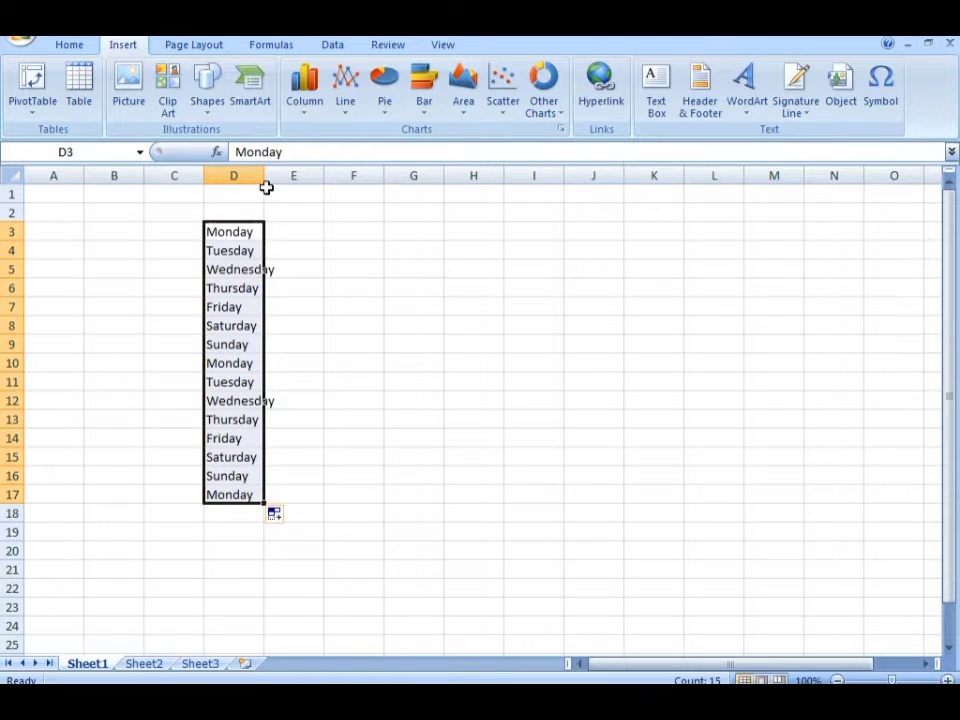
left_click_drag(265, 183, 276, 182)
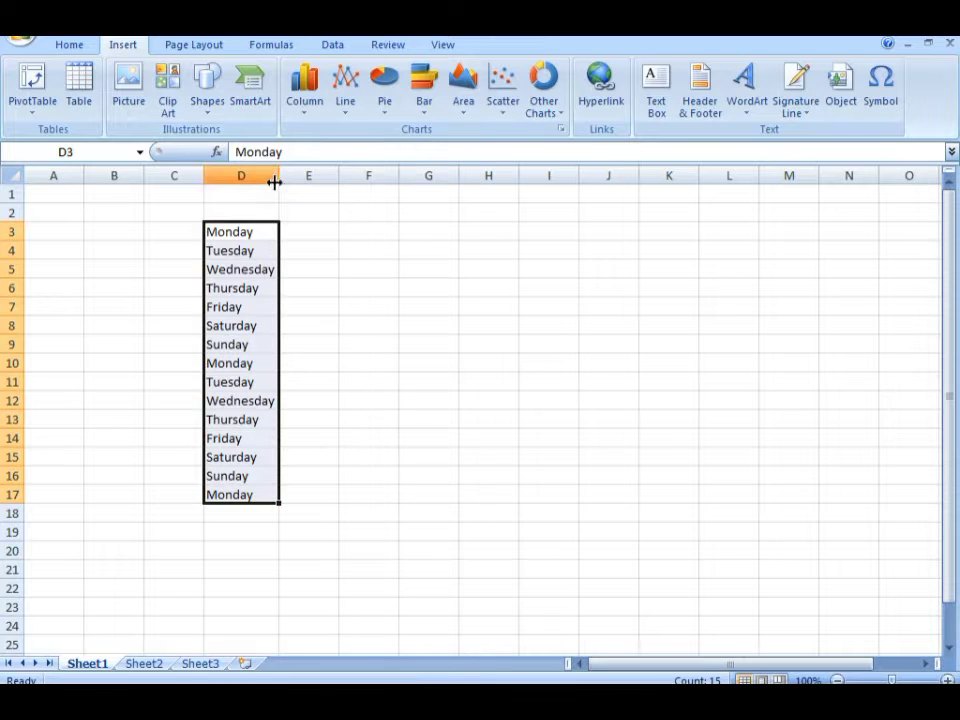
Enter 10000 in E3 and 20000 in E4, and extend the number series down to E17
left_click(289, 232)
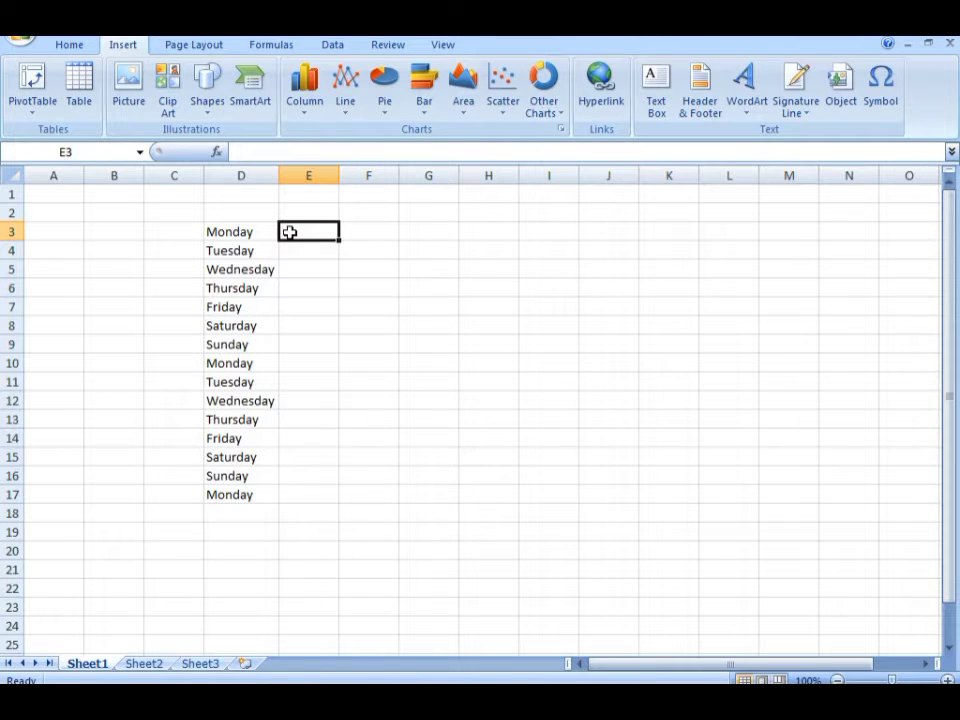
left_click(291, 232)
type("10000")
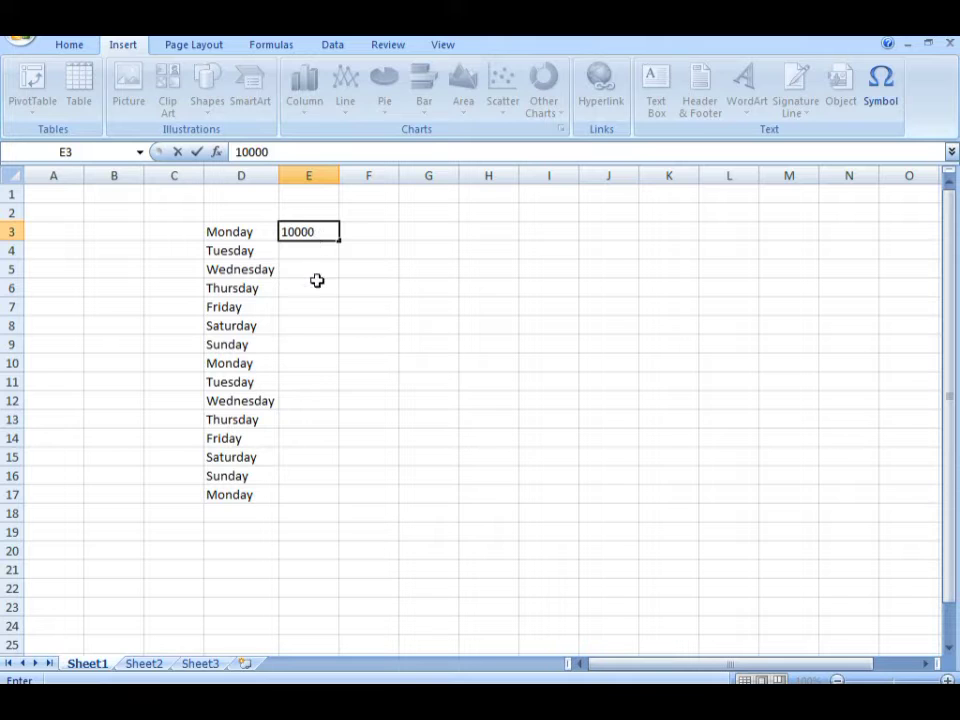
left_click(306, 251)
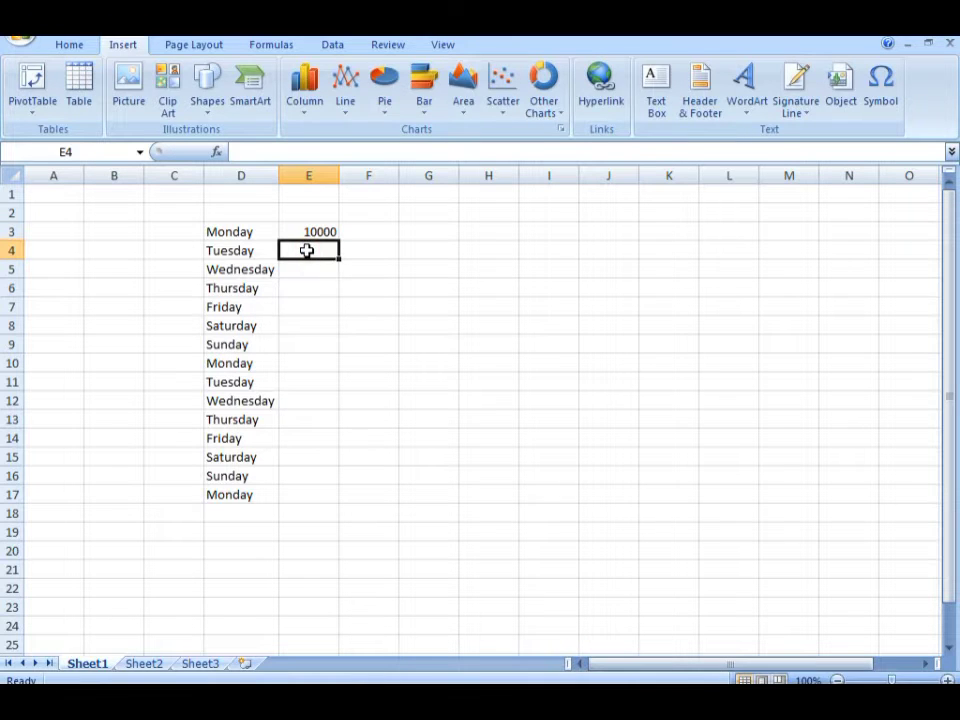
type("20000")
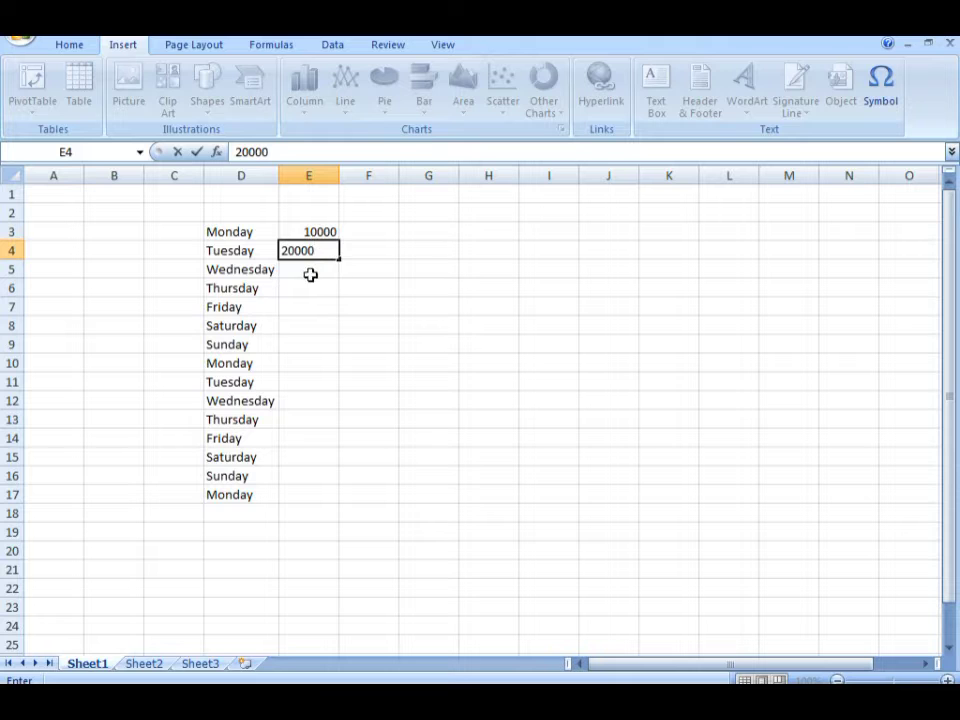
left_click(311, 274)
left_click_drag(298, 231, 323, 255)
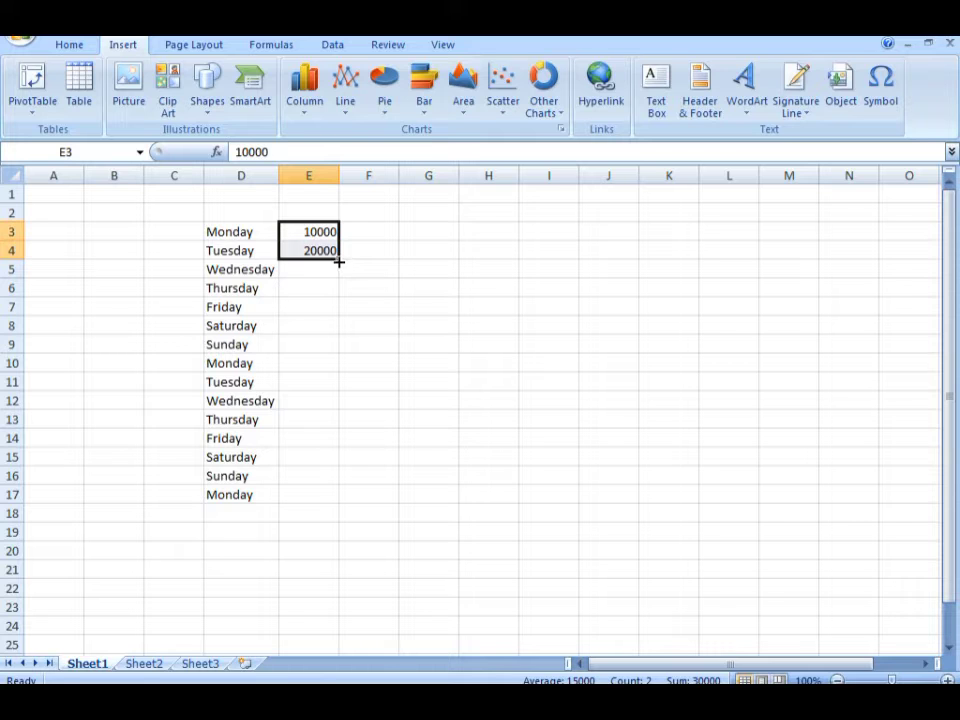
left_click_drag(339, 261, 336, 497)
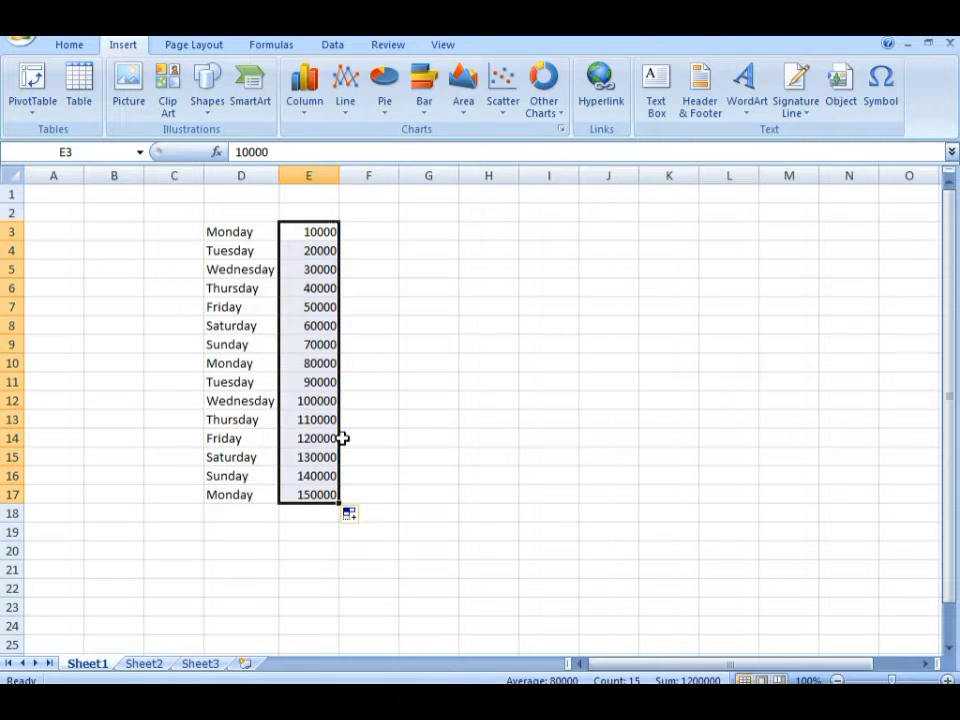
Insert a 2-D clustered column chart from D2:E19 and move it beside the data, over columns G to N
left_click(362, 268)
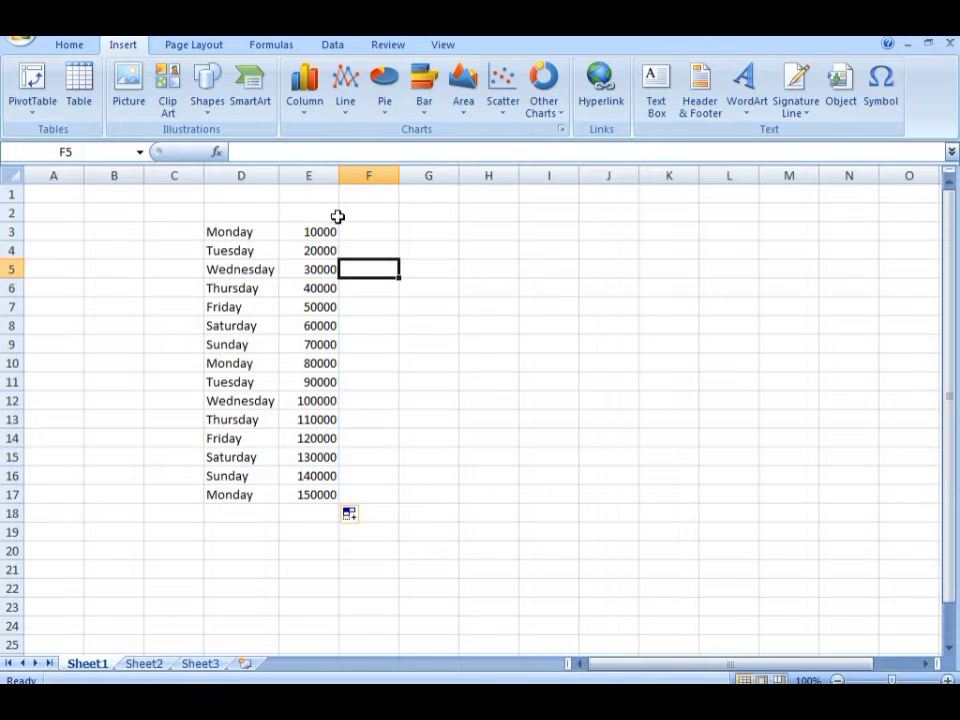
left_click_drag(338, 216, 232, 531)
left_click(302, 115)
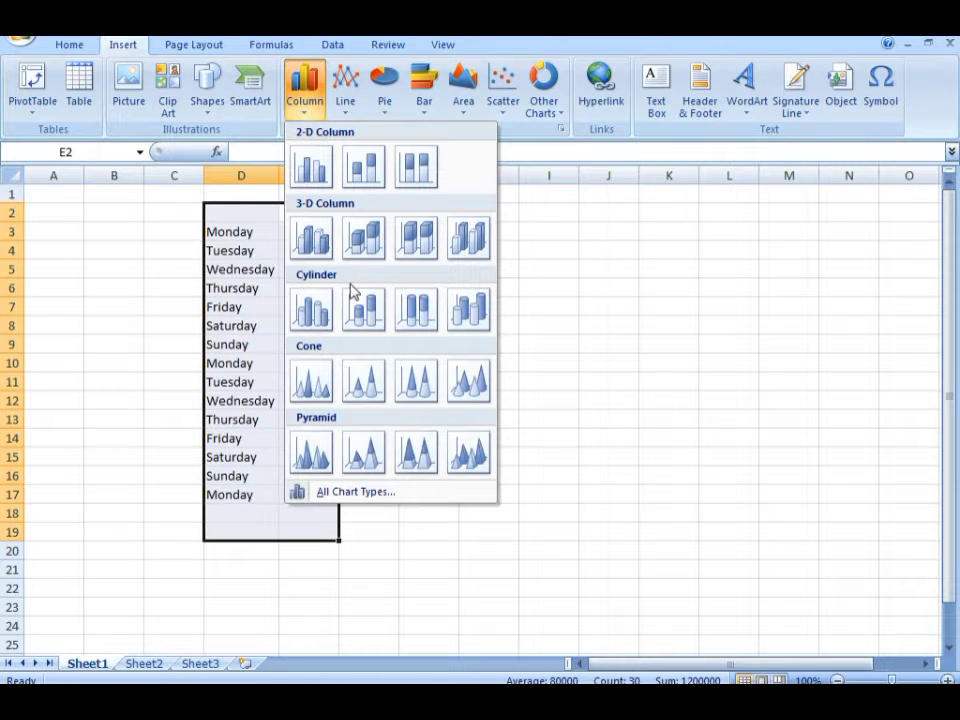
left_click(311, 168)
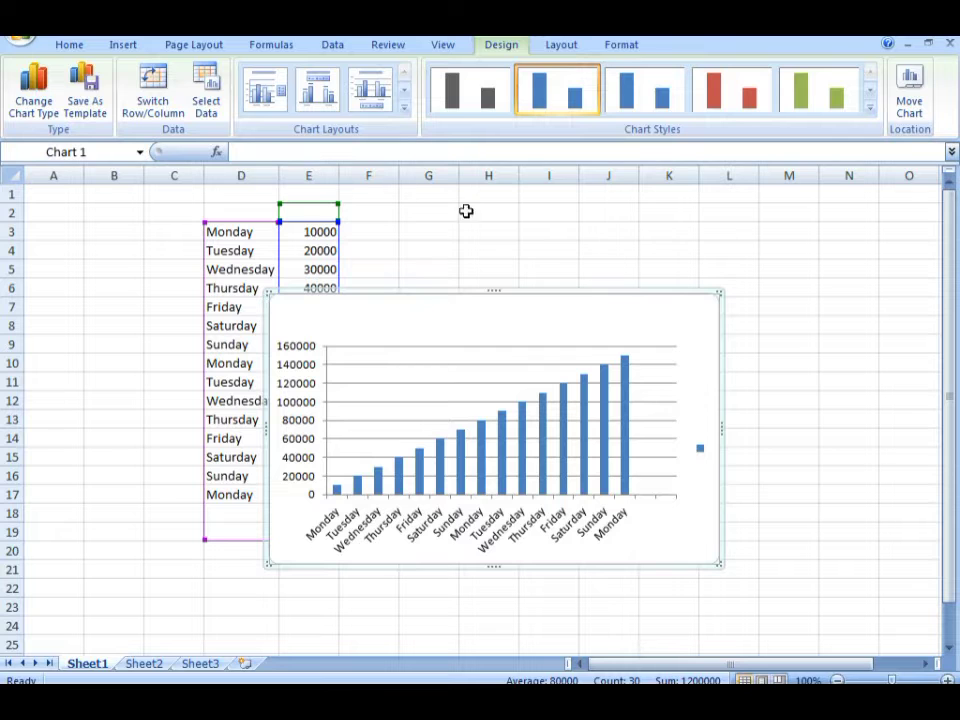
left_click_drag(495, 288, 617, 192)
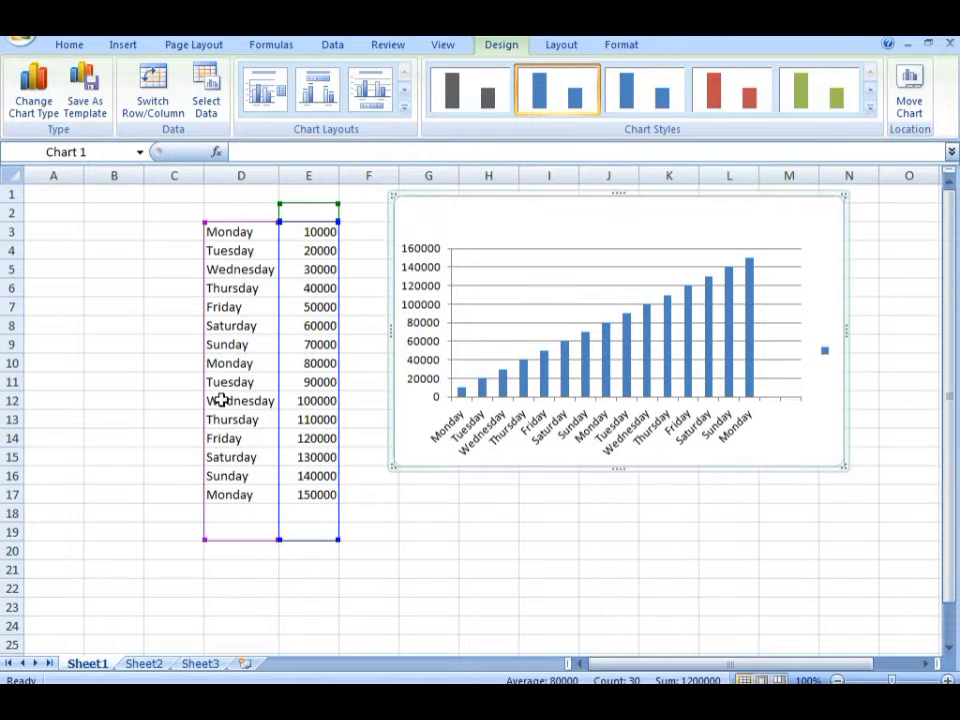
Compare the weekday entries in the table with the chart's horizontal axis and its columns
left_click_drag(235, 420, 235, 457)
left_click(214, 215)
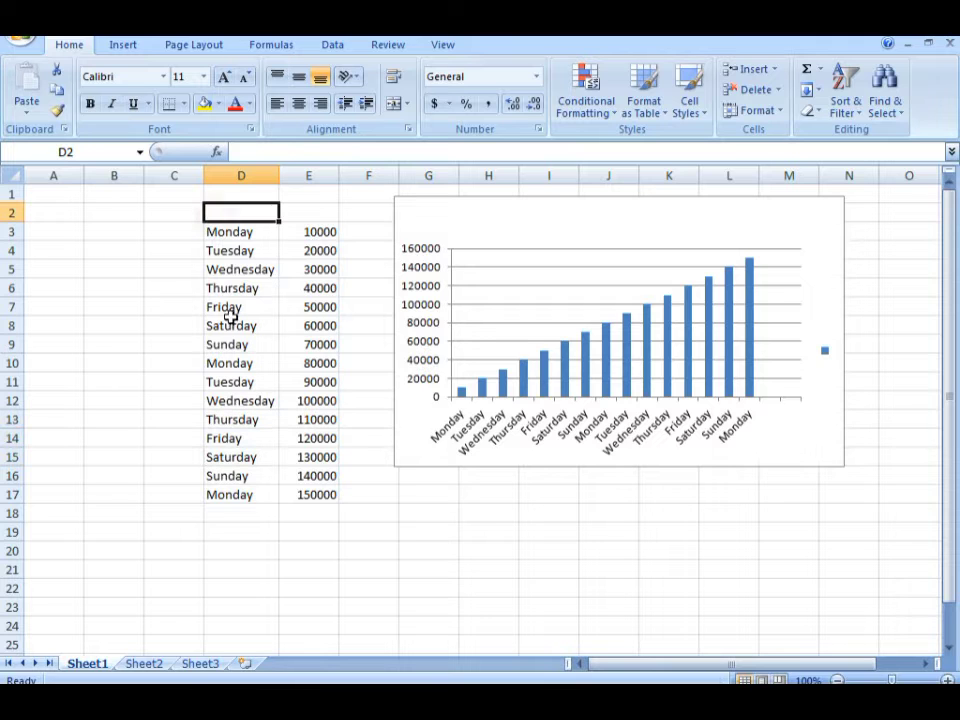
left_click(438, 428)
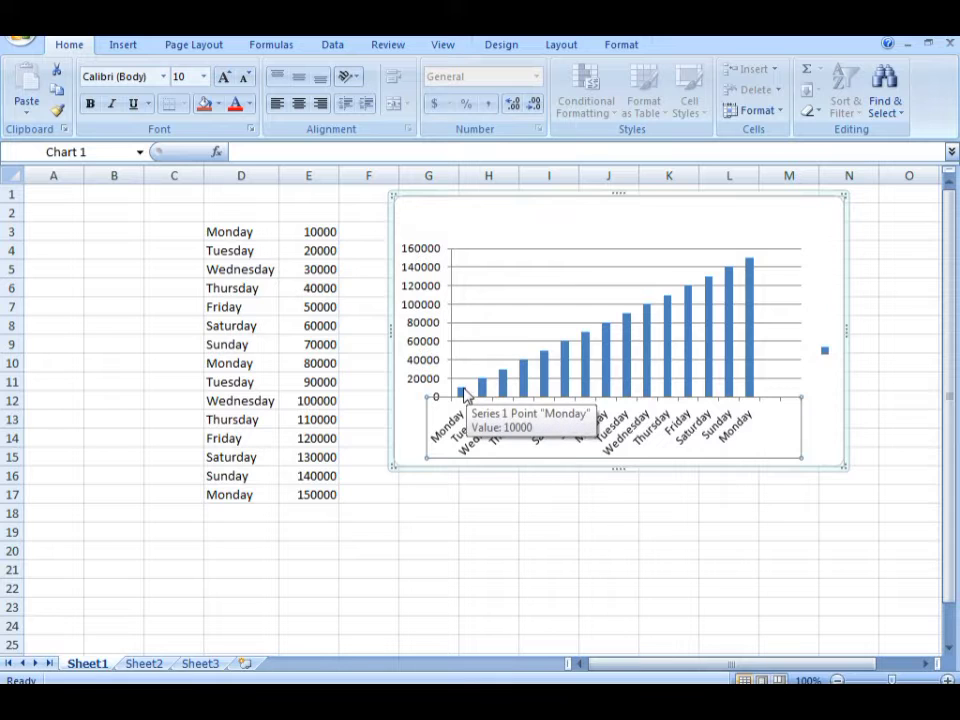
mouse_move(487, 397)
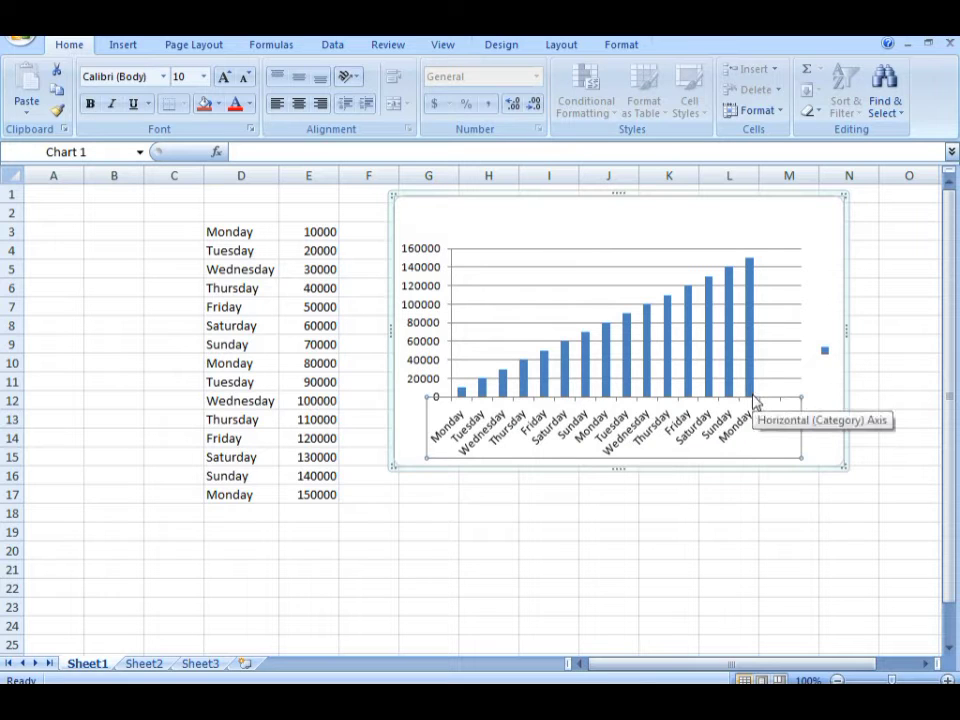
mouse_move(750, 392)
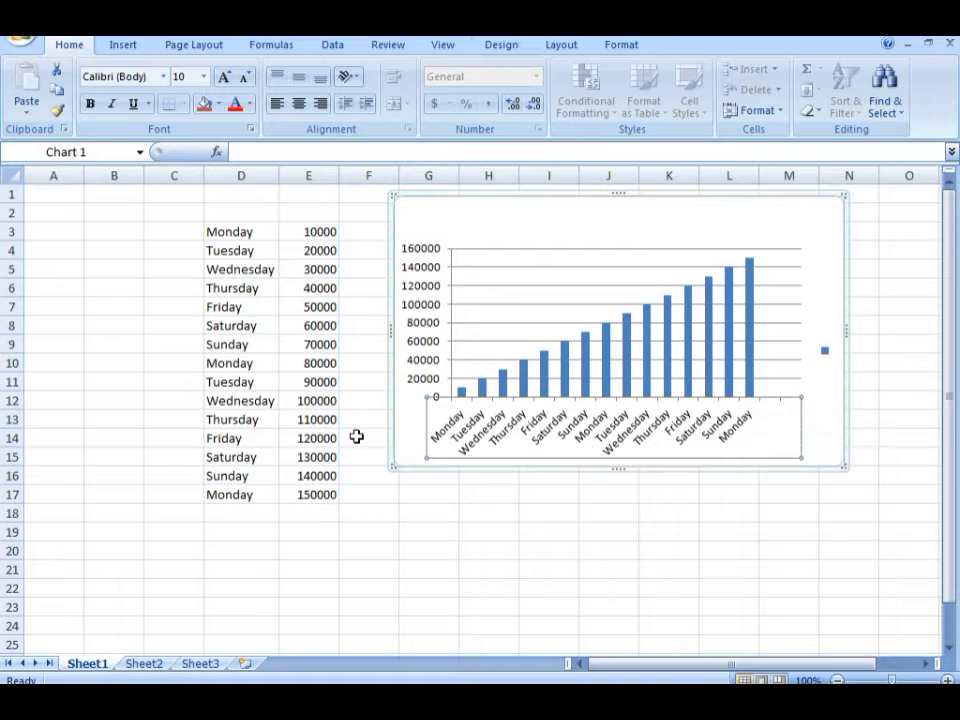
Delete the vertical value axis from the column chart
left_click(430, 292)
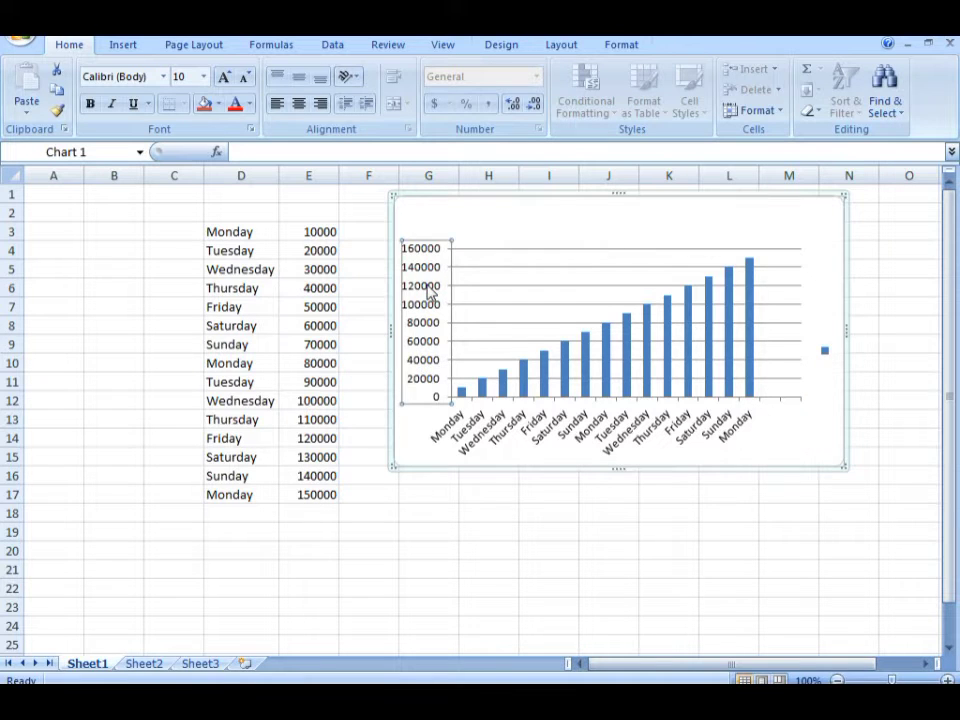
key("Delete")
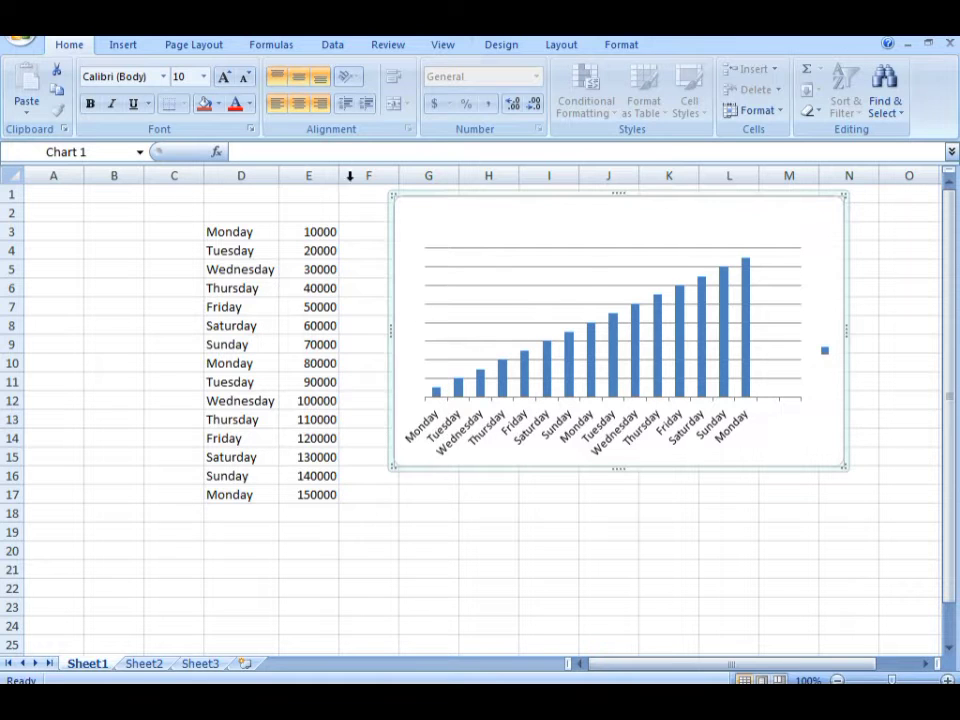
Change the chart to the clustered cylinder type
left_click(133, 45)
left_click(312, 100)
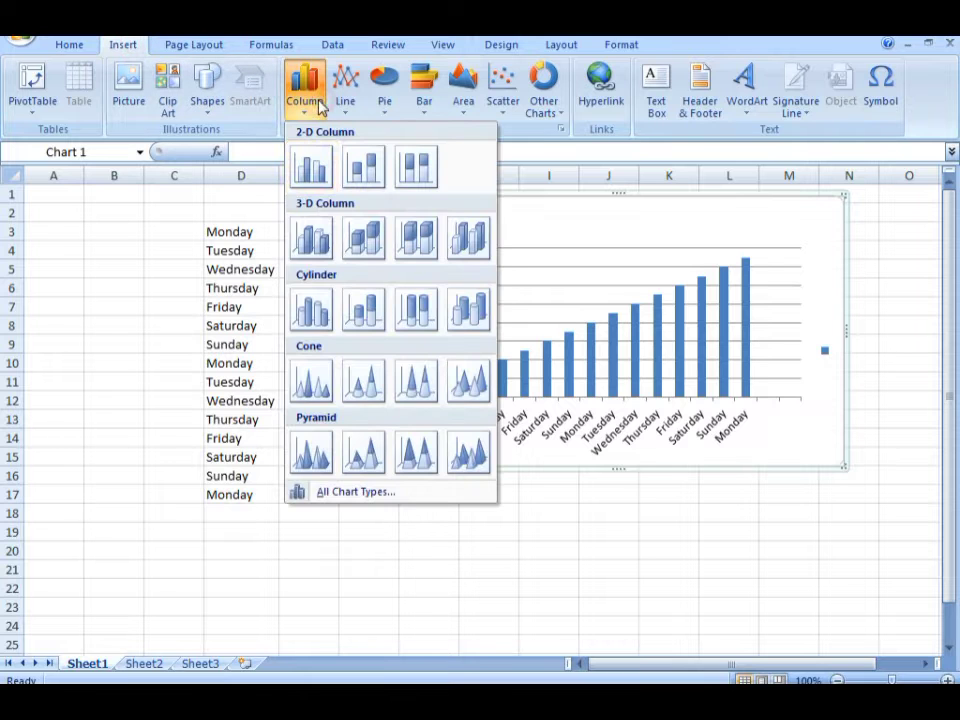
left_click(311, 310)
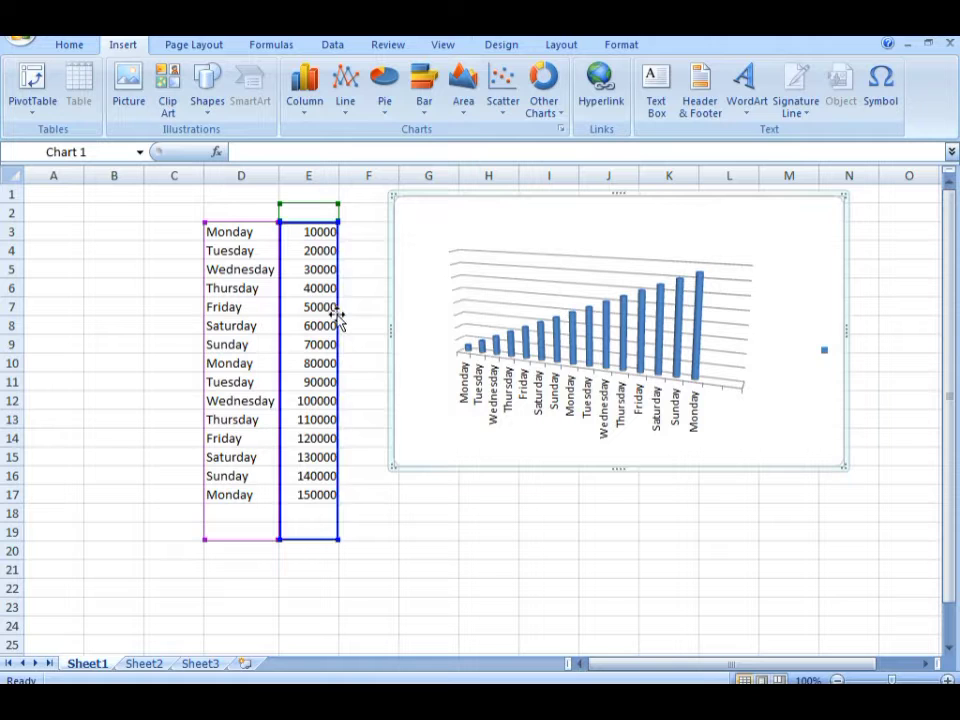
Try the stacked 3-D column and stacked cylinder types on the chart
left_click(306, 100)
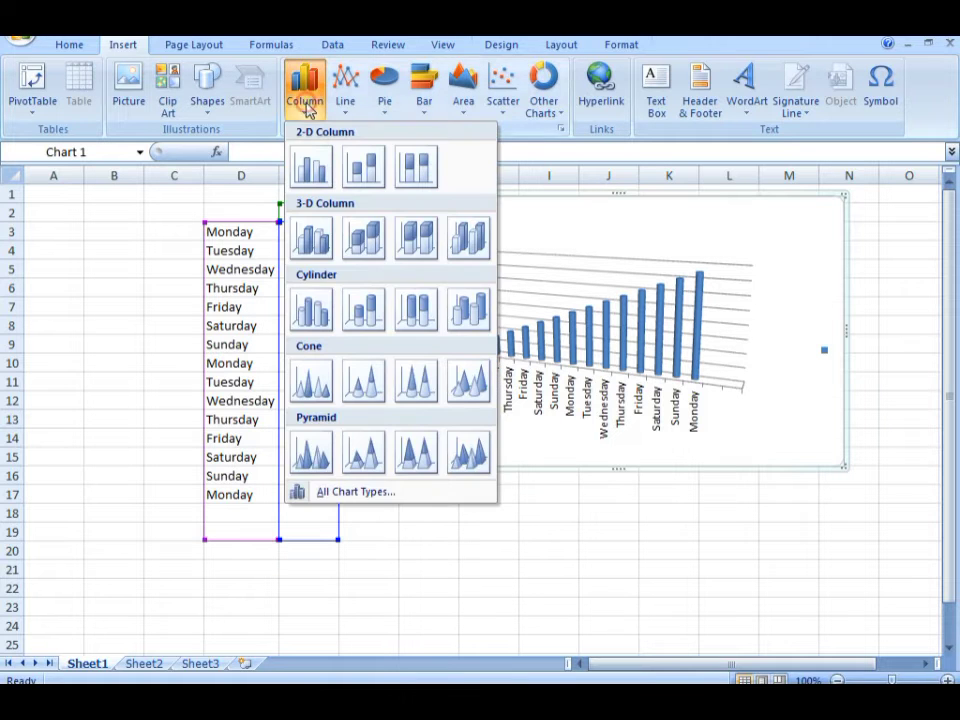
left_click(365, 242)
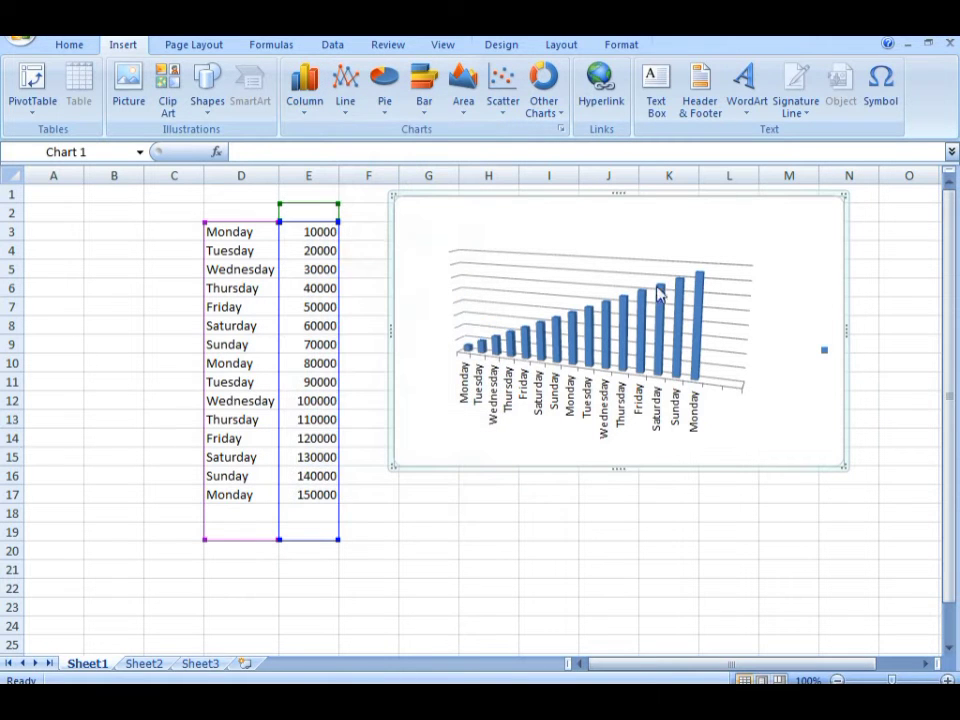
left_click(306, 104)
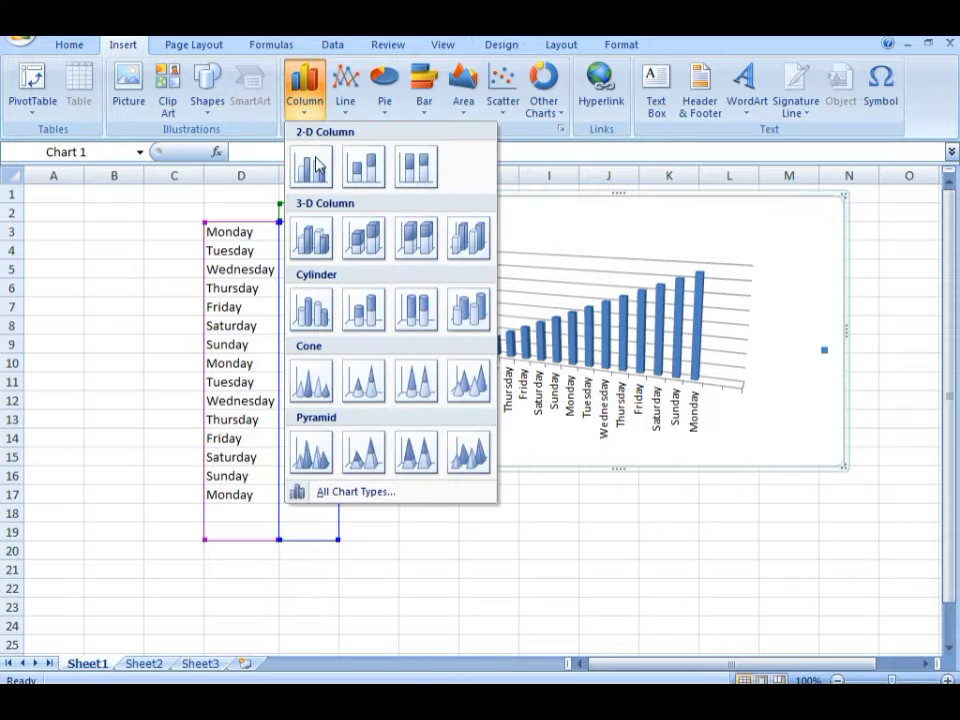
left_click(363, 318)
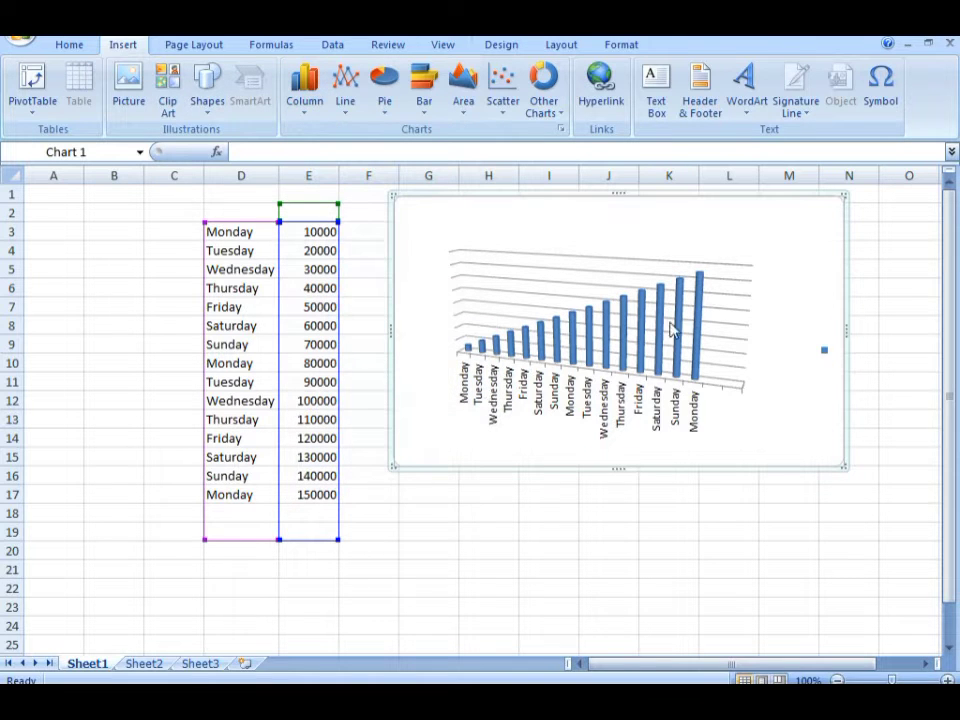
Change the chart to the clustered cone type and deselect it
left_click(307, 100)
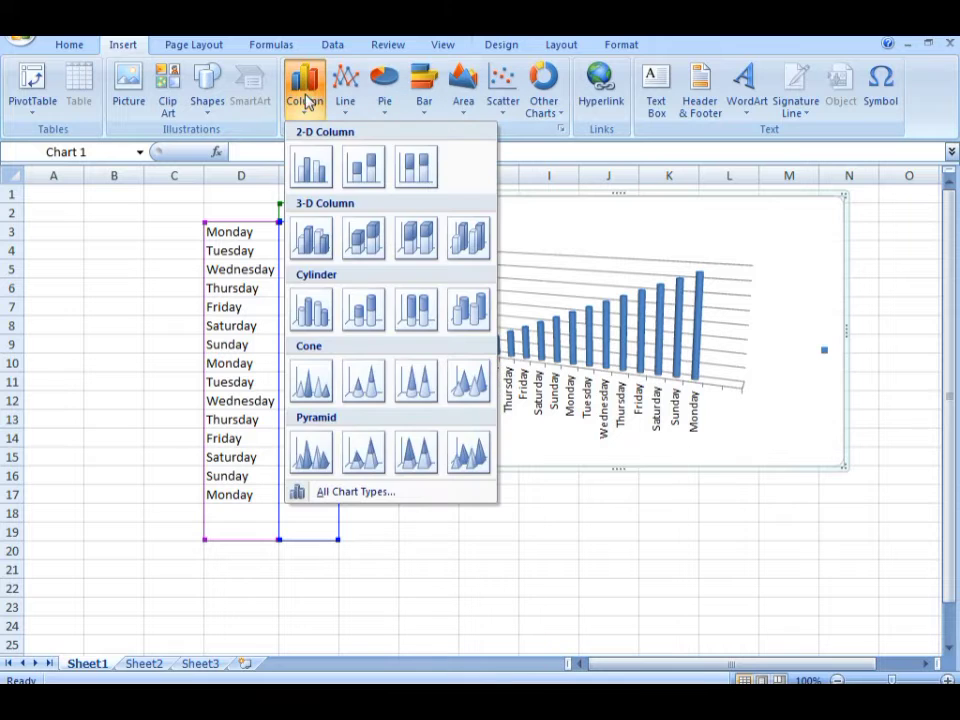
left_click(316, 392)
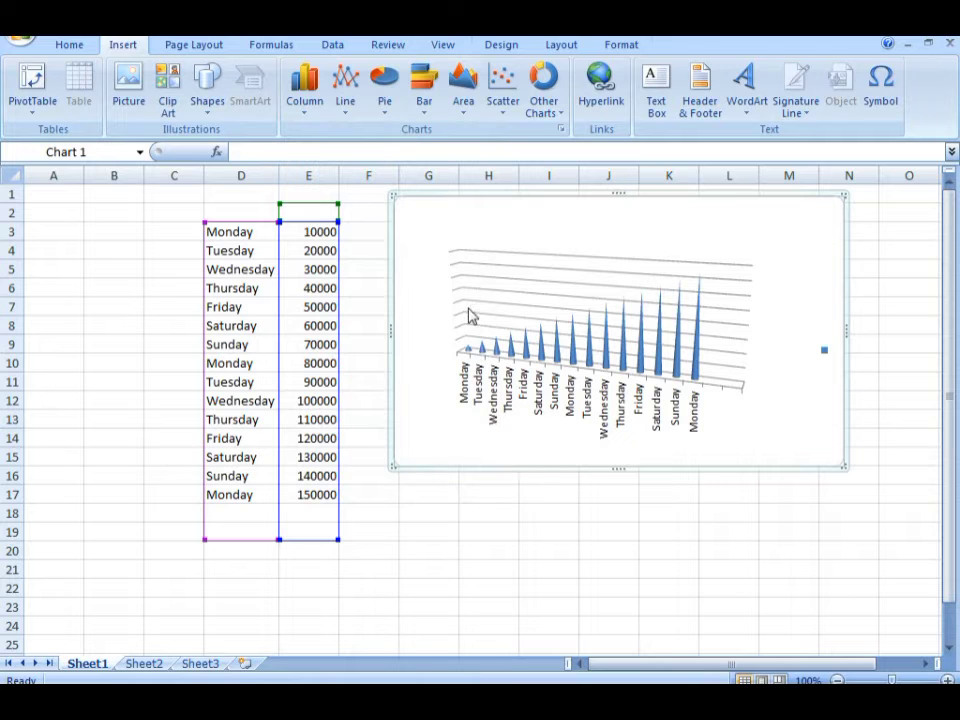
left_click(658, 390)
Delete the cone chart from the sheet, keeping the weekday and amount data
left_click(730, 306)
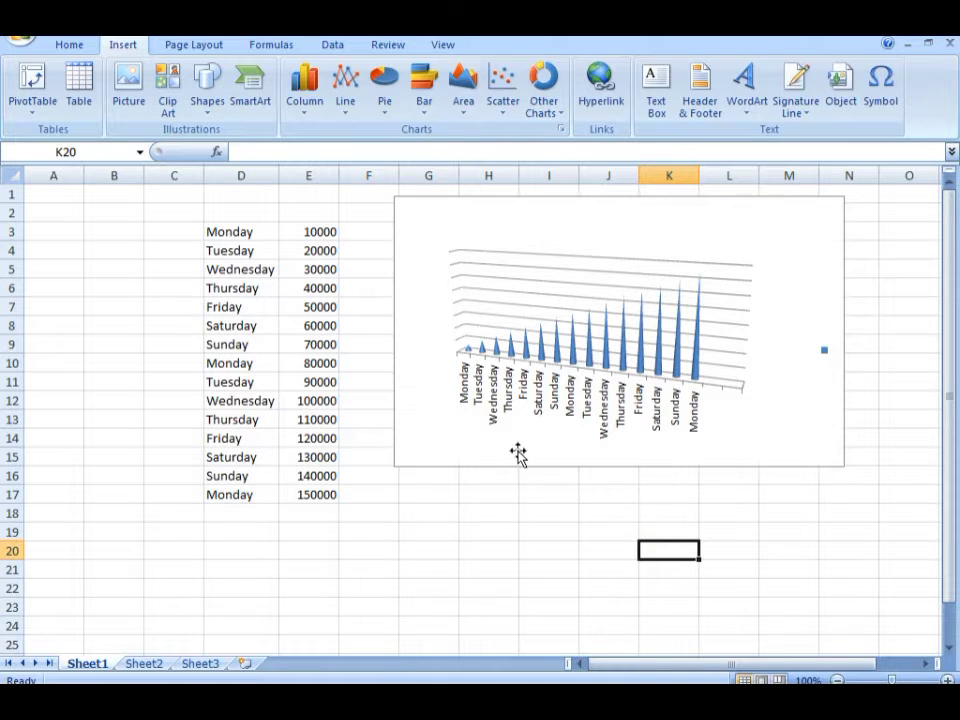
left_click(748, 388)
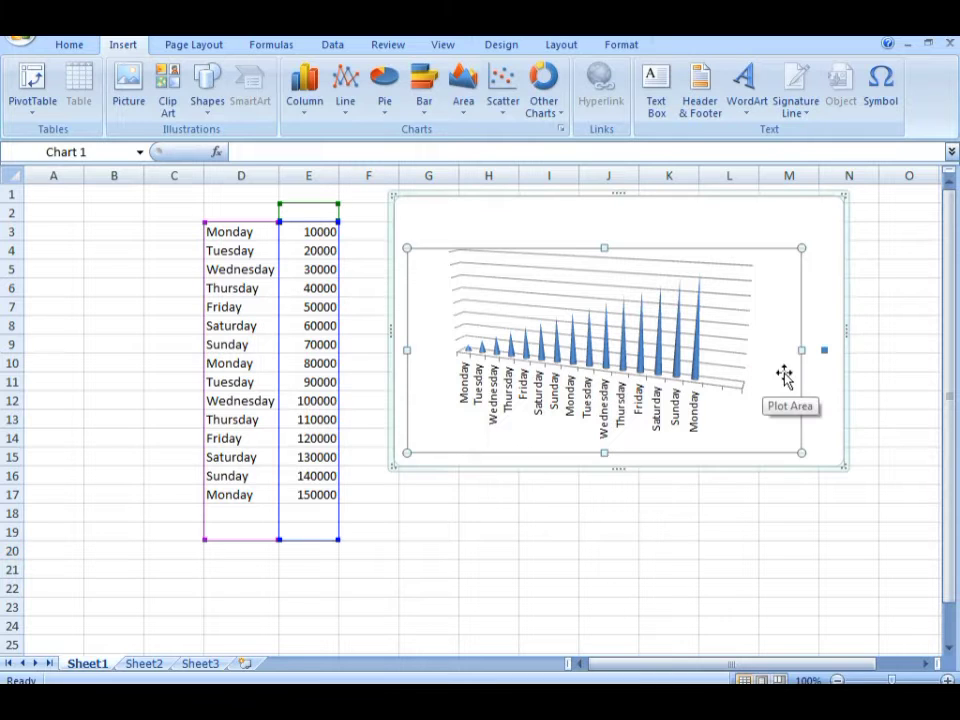
key("Delete")
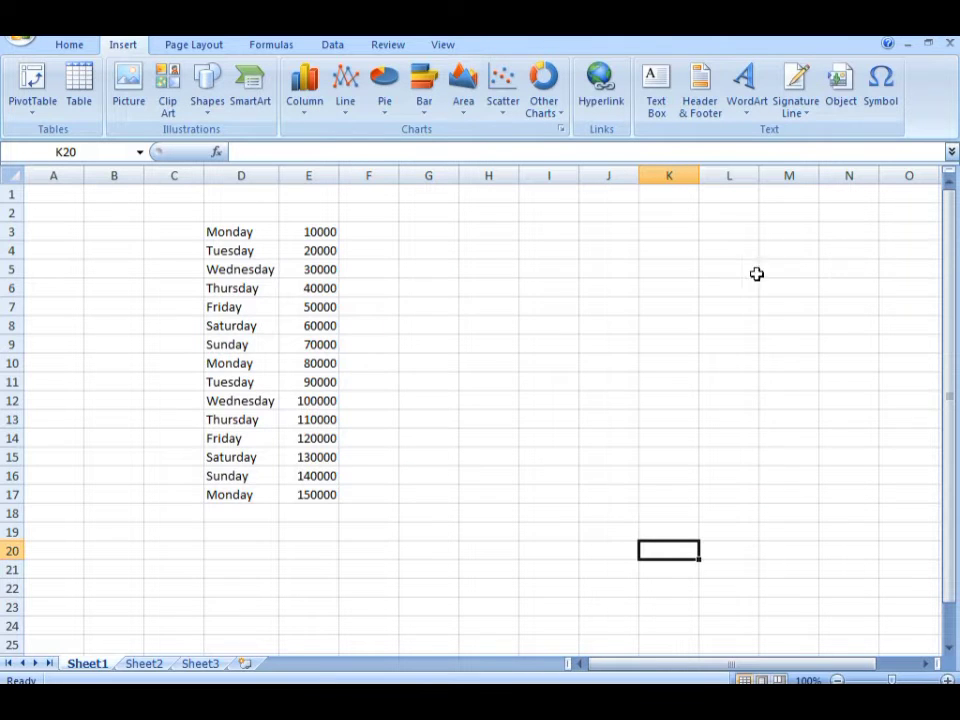
Insert a 2-D 100% stacked line chart from C2:F17 and apply the blue chart style to it
left_click(345, 108)
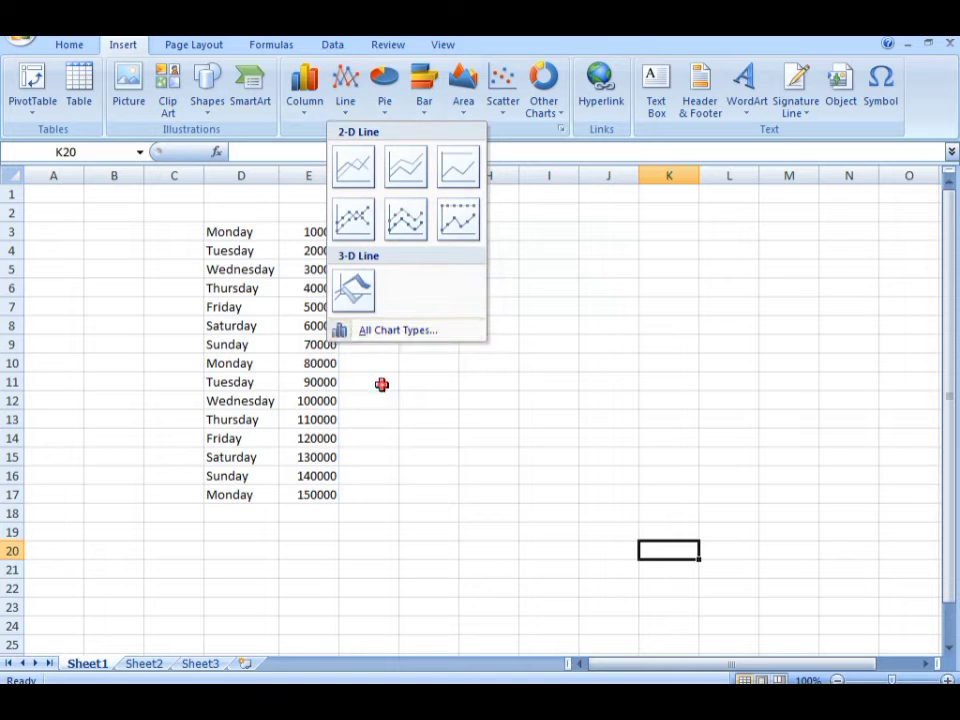
left_click(364, 206)
left_click_drag(364, 206, 187, 477)
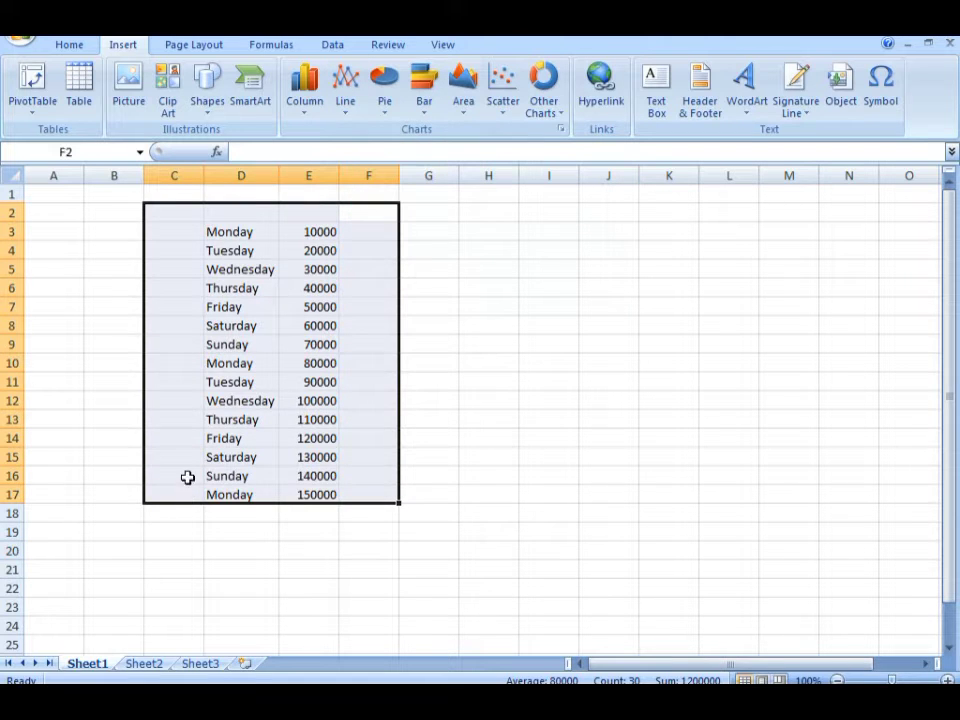
left_click(341, 104)
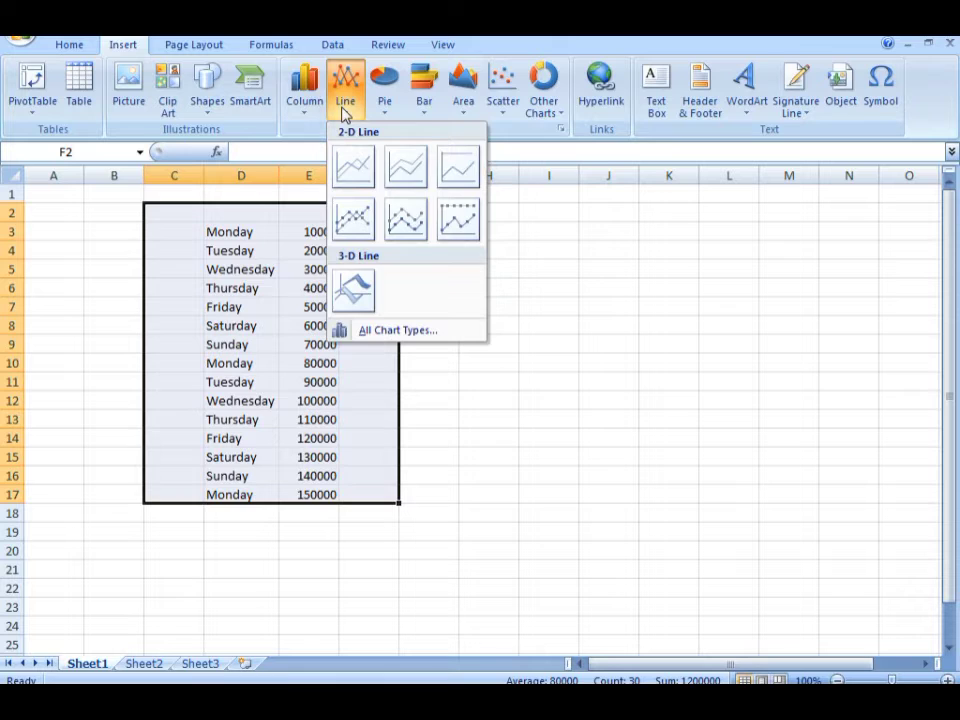
left_click(446, 170)
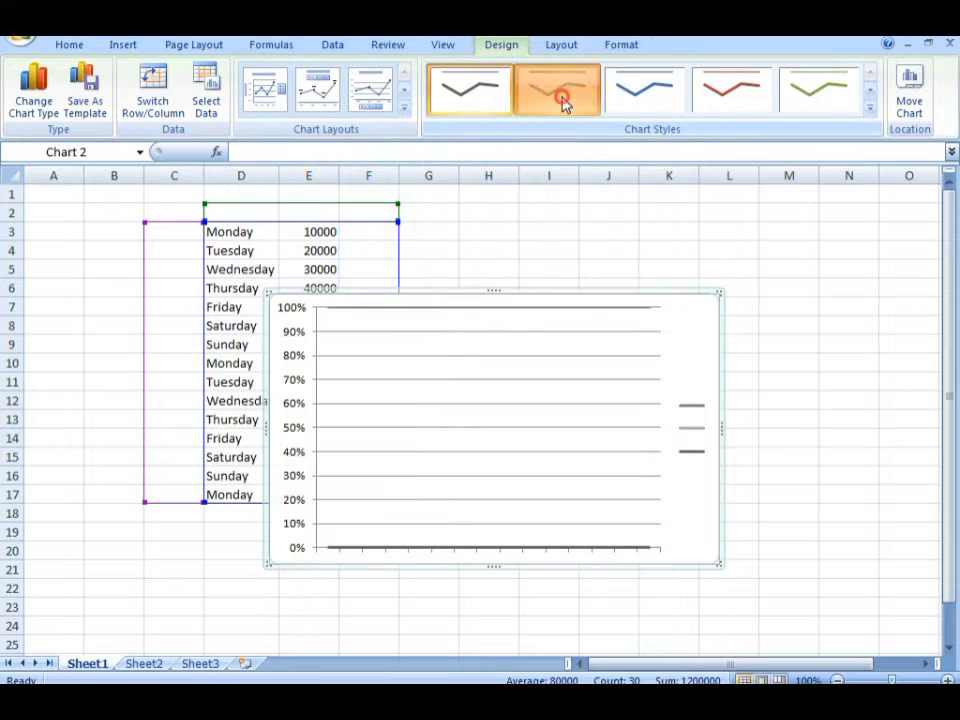
left_click(664, 100)
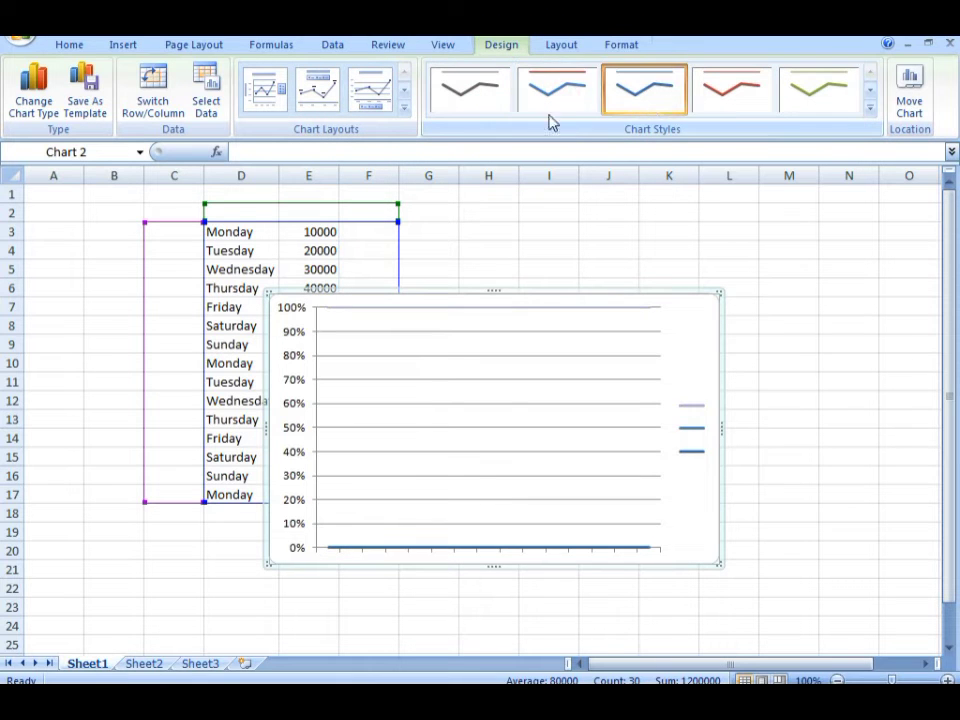
Change the 100% stacked line chart to the line with markers type
left_click(405, 109)
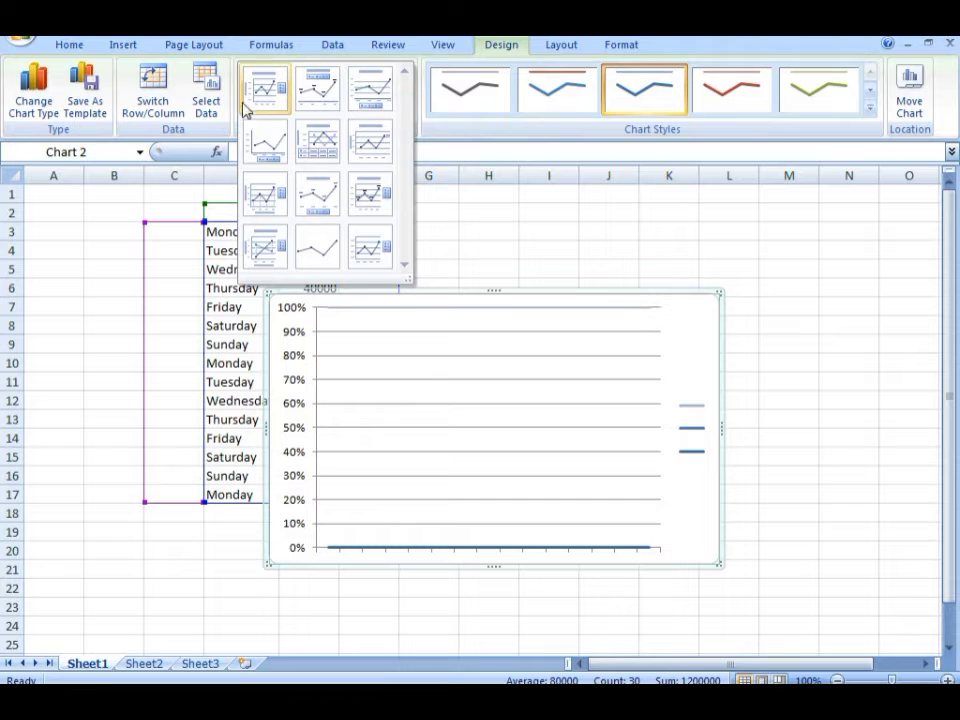
left_click(35, 110)
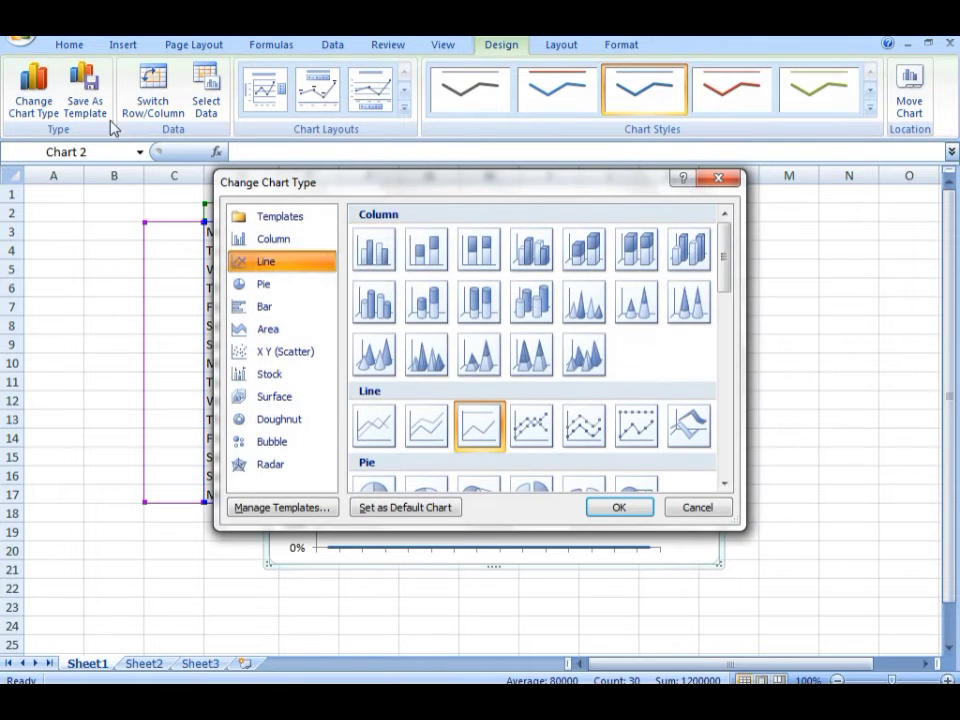
left_click(535, 424)
left_click(620, 508)
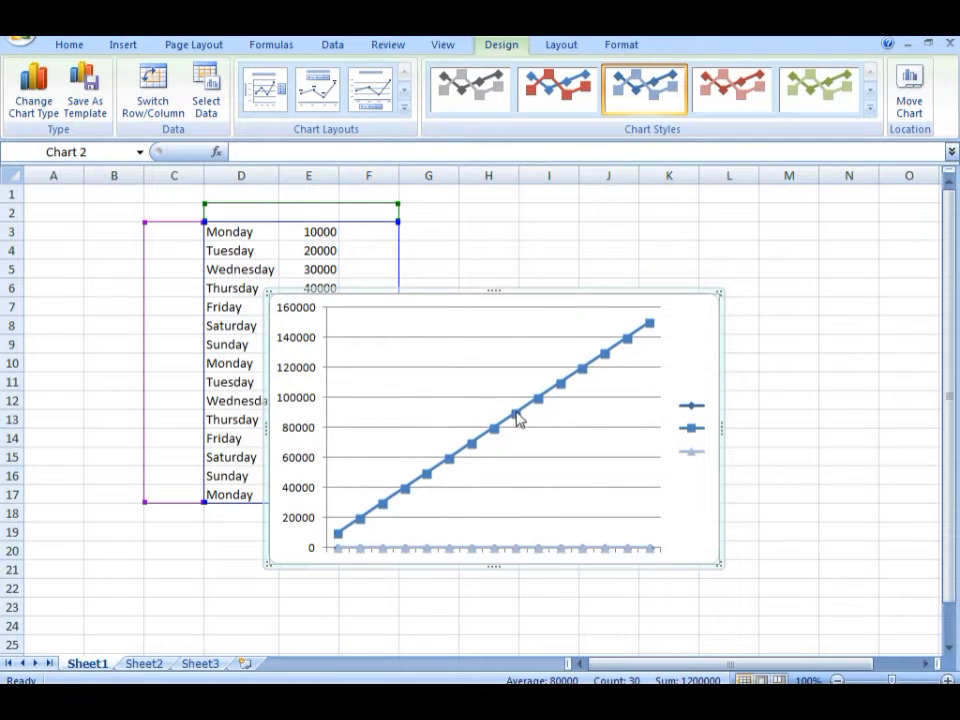
Delete the vertical value axis from the line chart
left_click(358, 520)
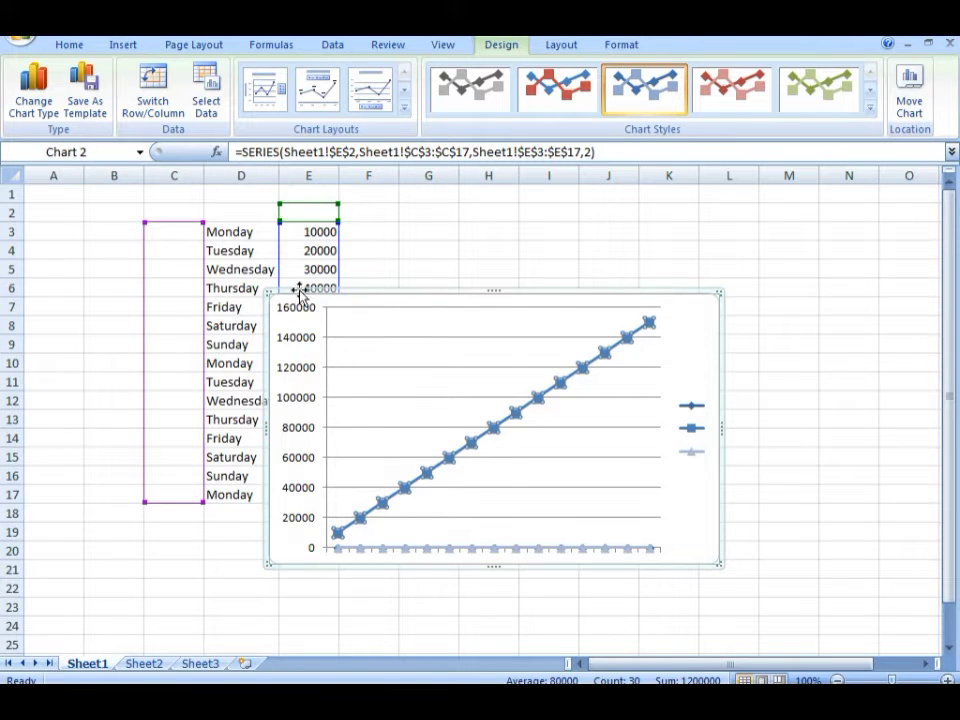
left_click(301, 341)
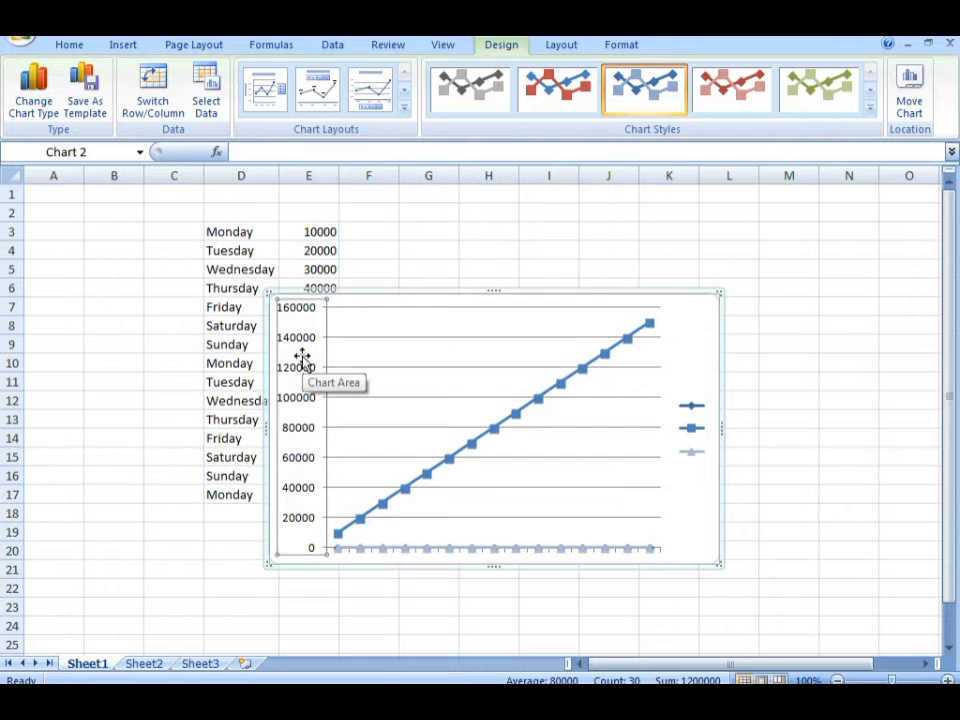
key("Delete")
left_click(300, 549)
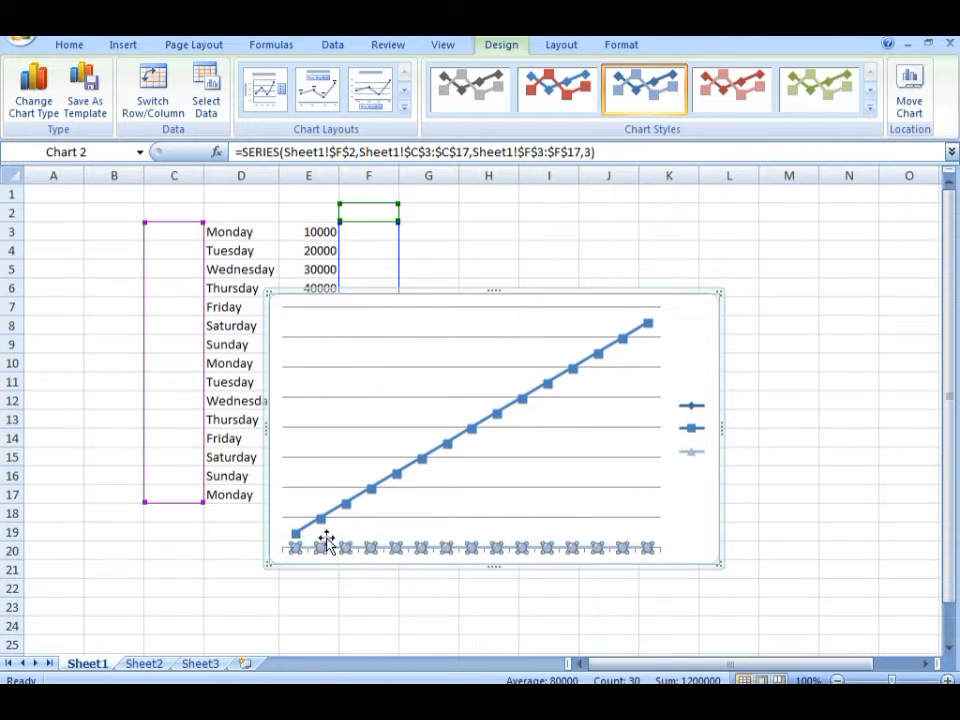
Make the line chart taller by extending its lower edge to about row 27
scroll(396, 475, "down", 3)
left_click_drag(493, 397, 501, 516)
scroll(501, 516, "up", 3)
scroll(501, 510, "down", 2)
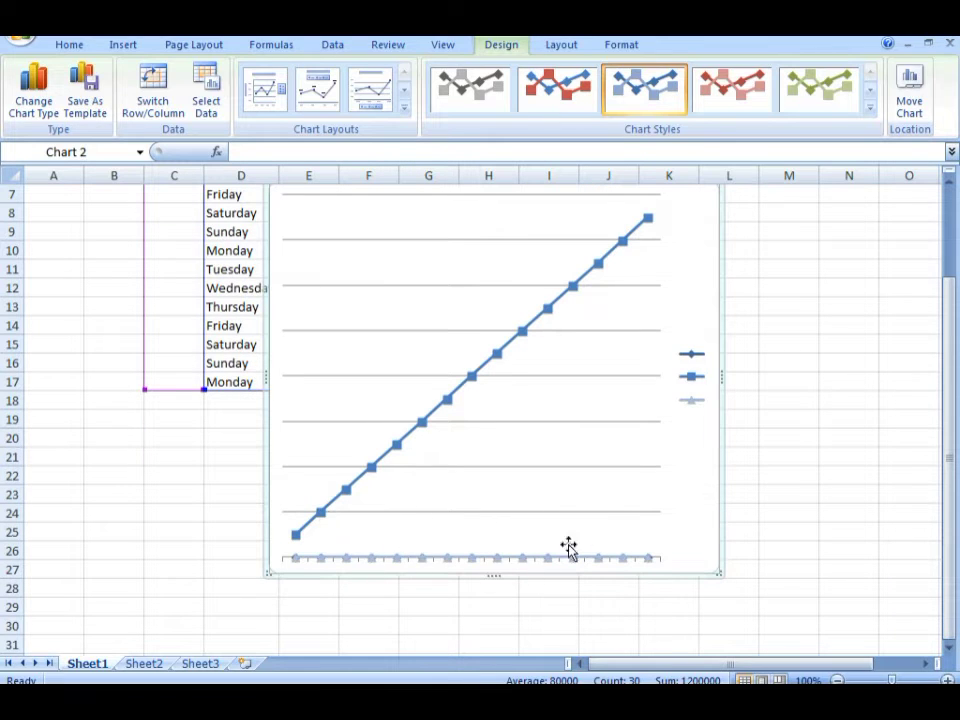
left_click(484, 527)
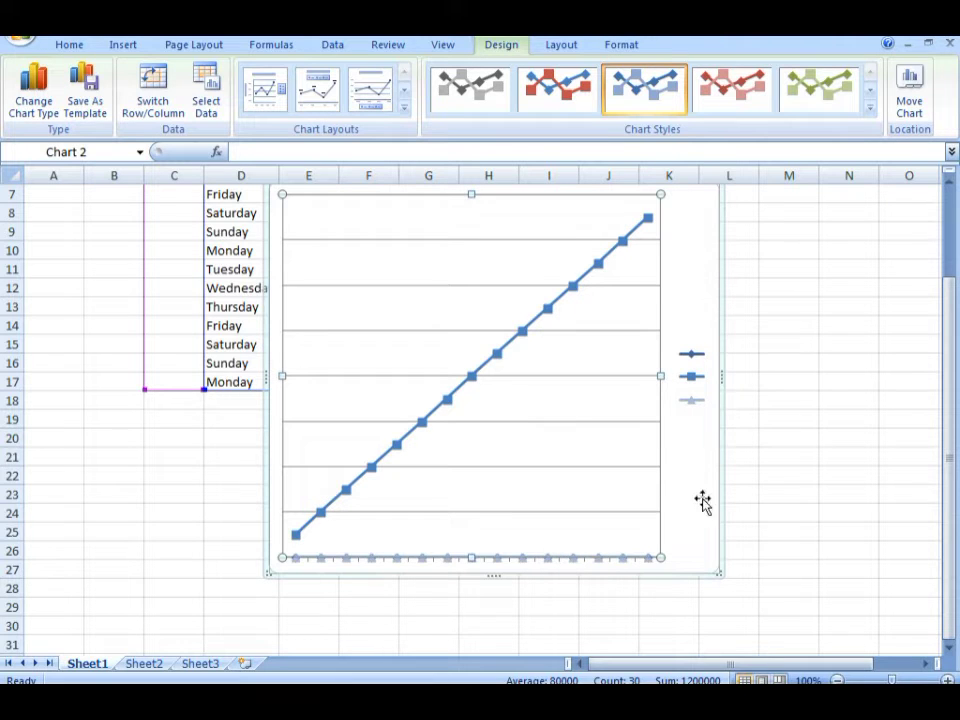
Delete the line chart from the sheet
left_click(740, 318)
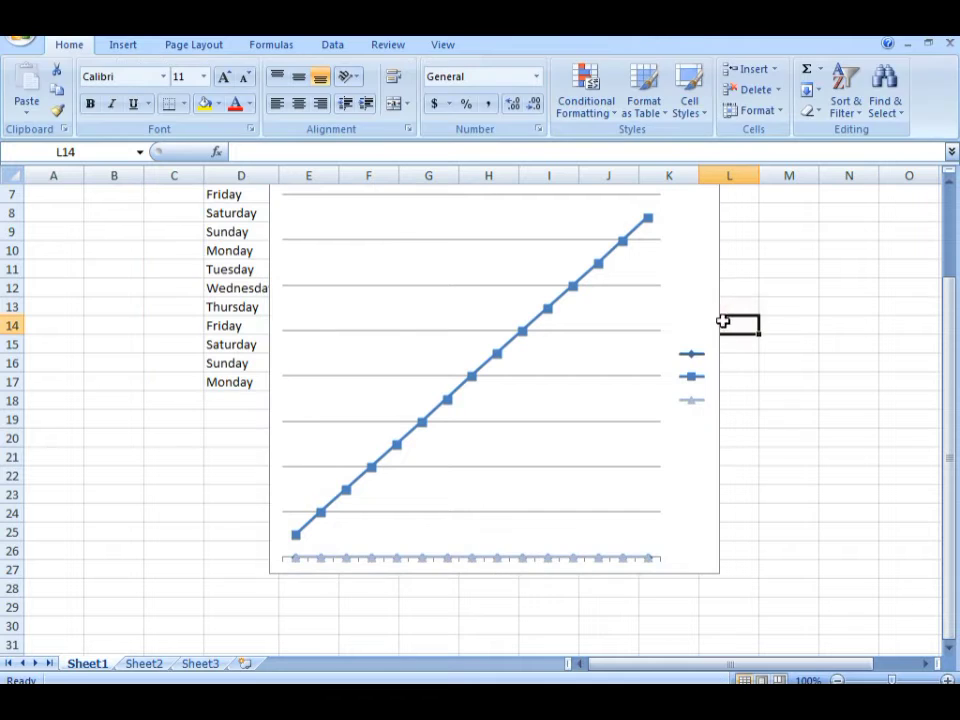
left_click(709, 326)
key("Delete")
scroll(372, 354, "up", 2)
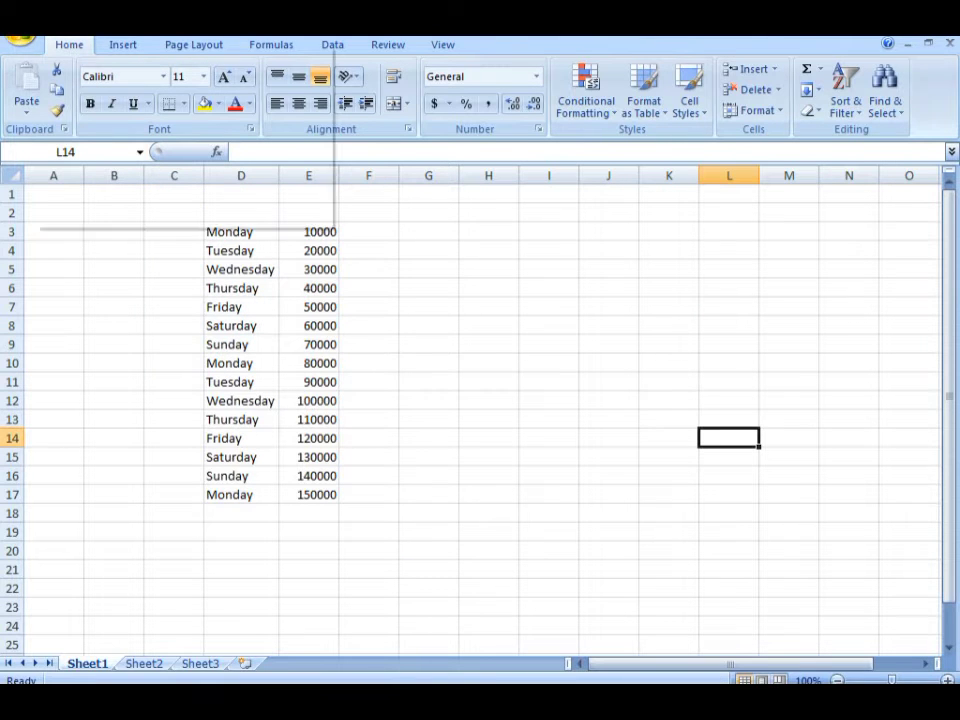
left_click(122, 47)
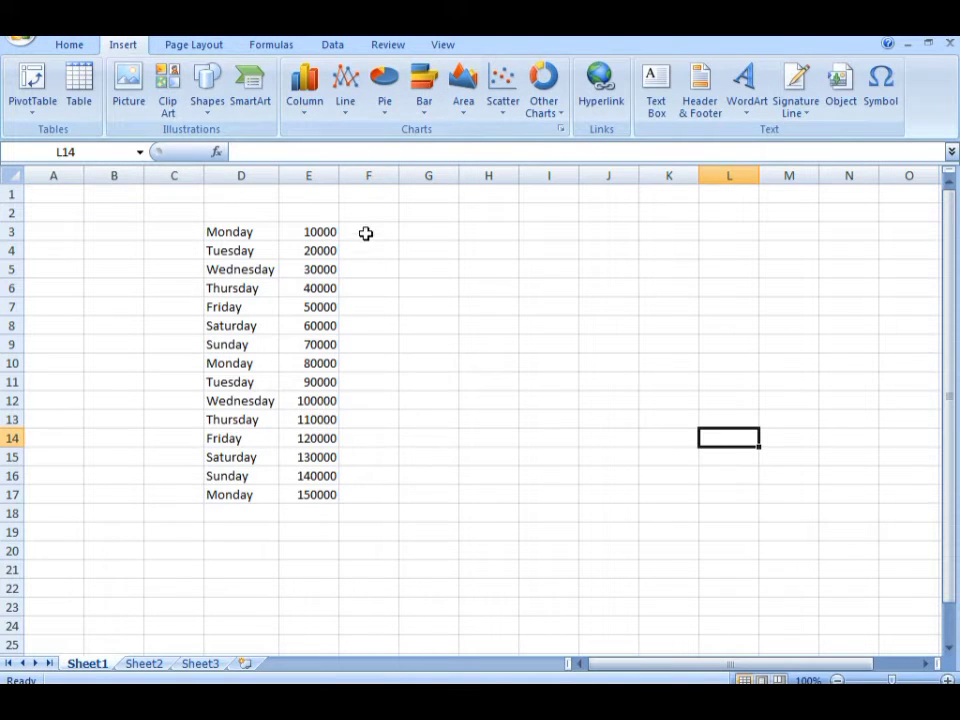
left_click_drag(366, 233, 193, 505)
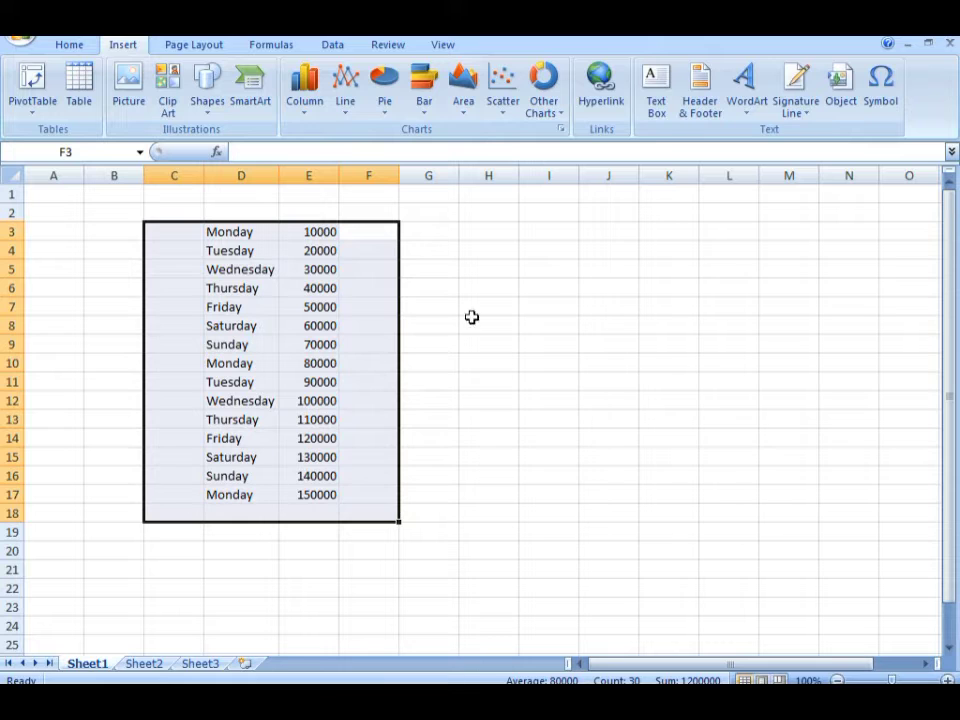
right_click(458, 277)
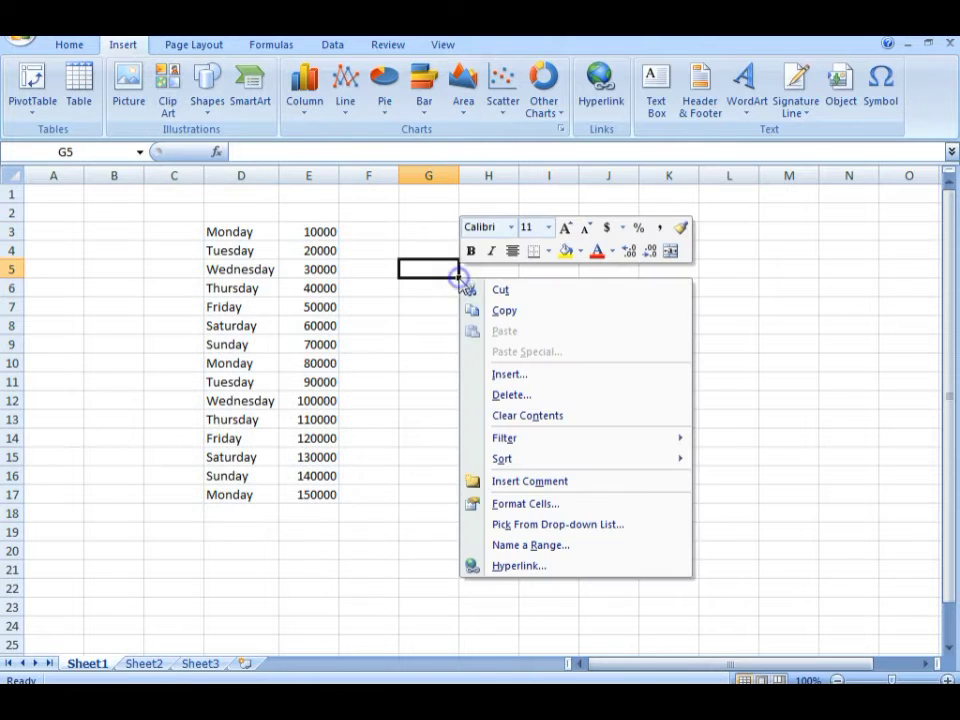
key("Escape")
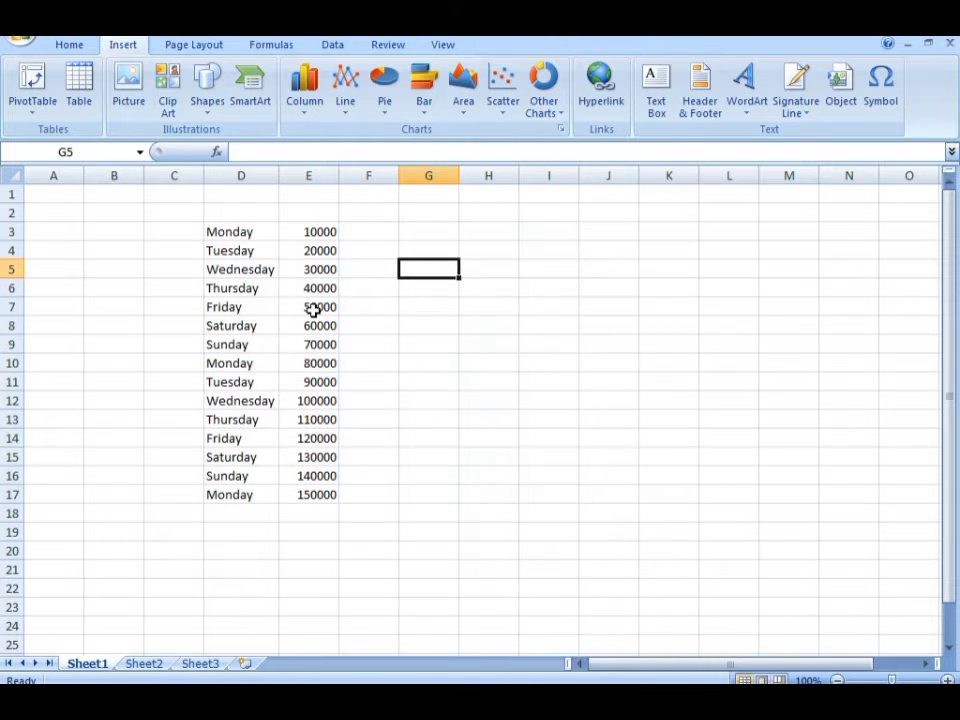
Delete the weekday and amount cells D3:F18, shifting the remaining cells left
left_click_drag(343, 229, 242, 511)
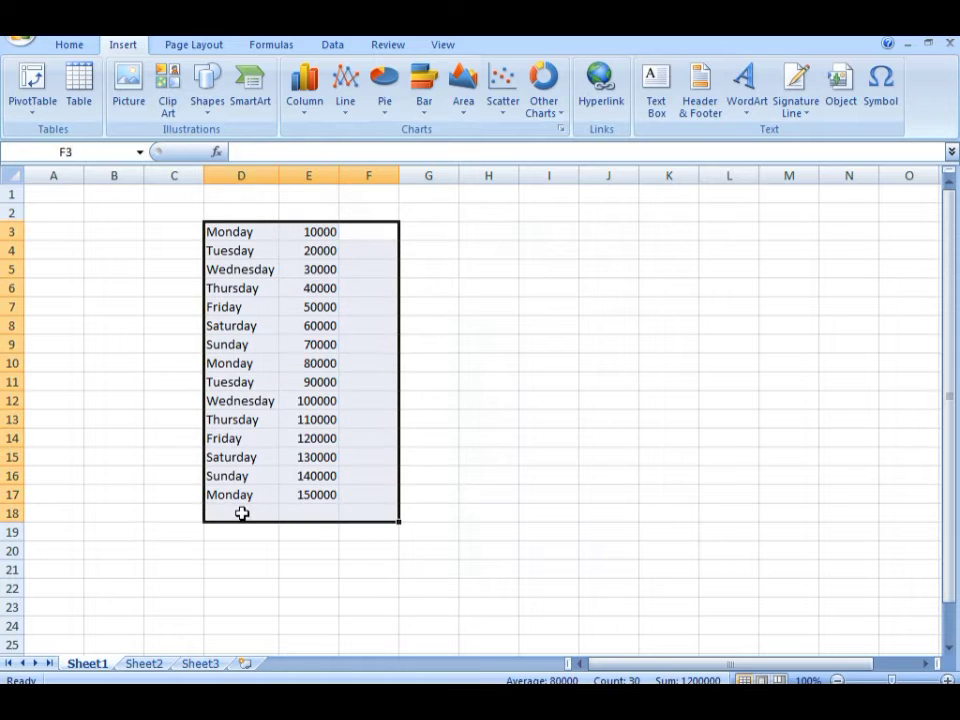
right_click(242, 511)
left_click(293, 331)
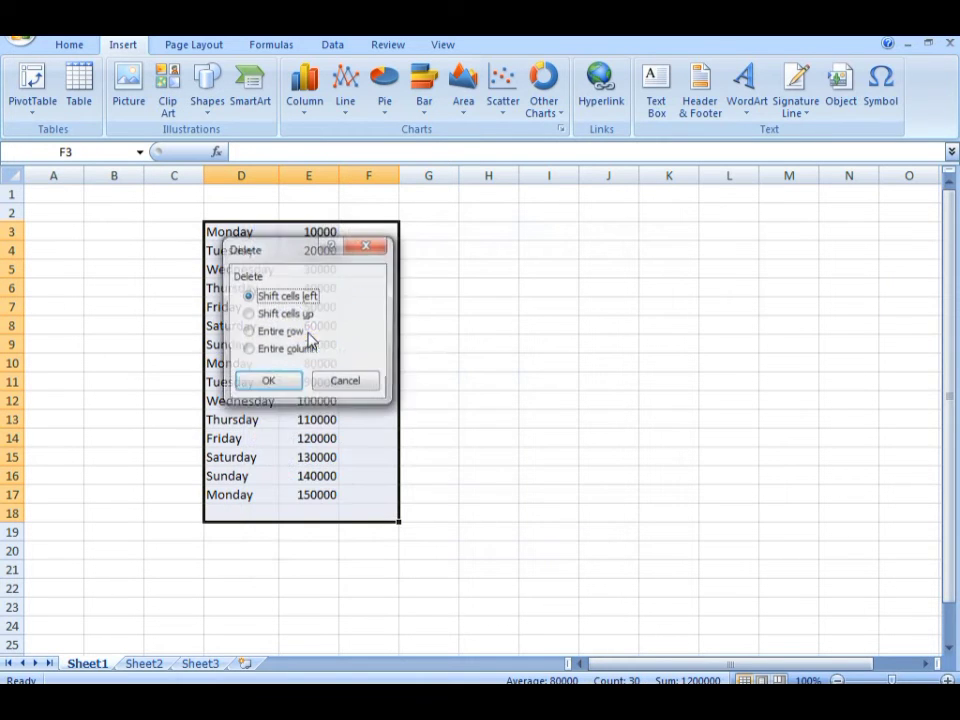
left_click(272, 382)
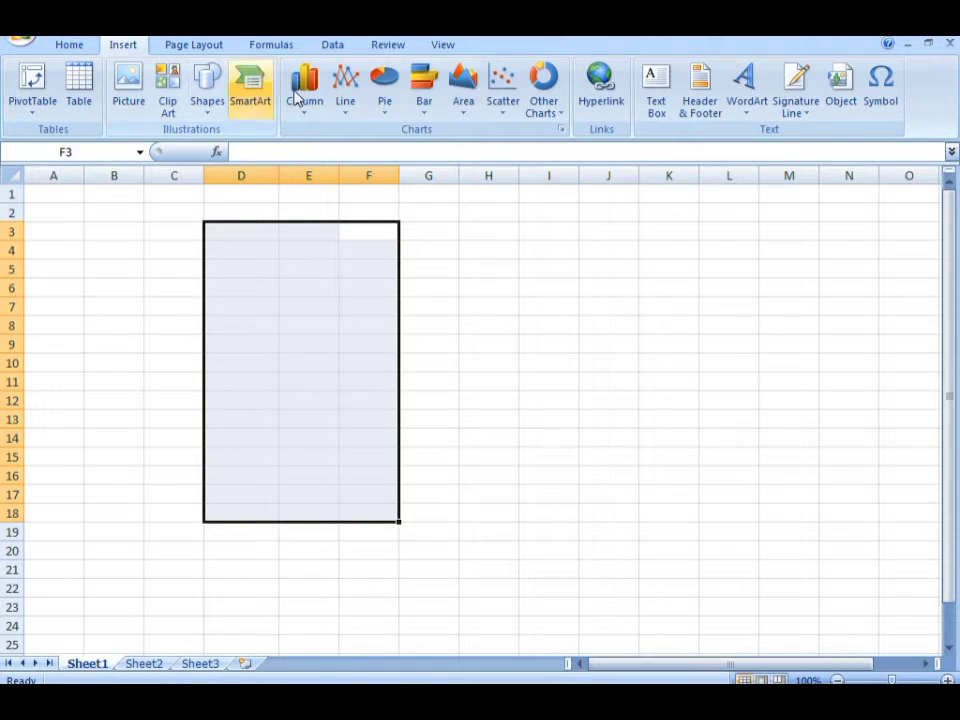
Enter the amounts 25000 in cell C6 and 12000 in cell C7
left_click(183, 289)
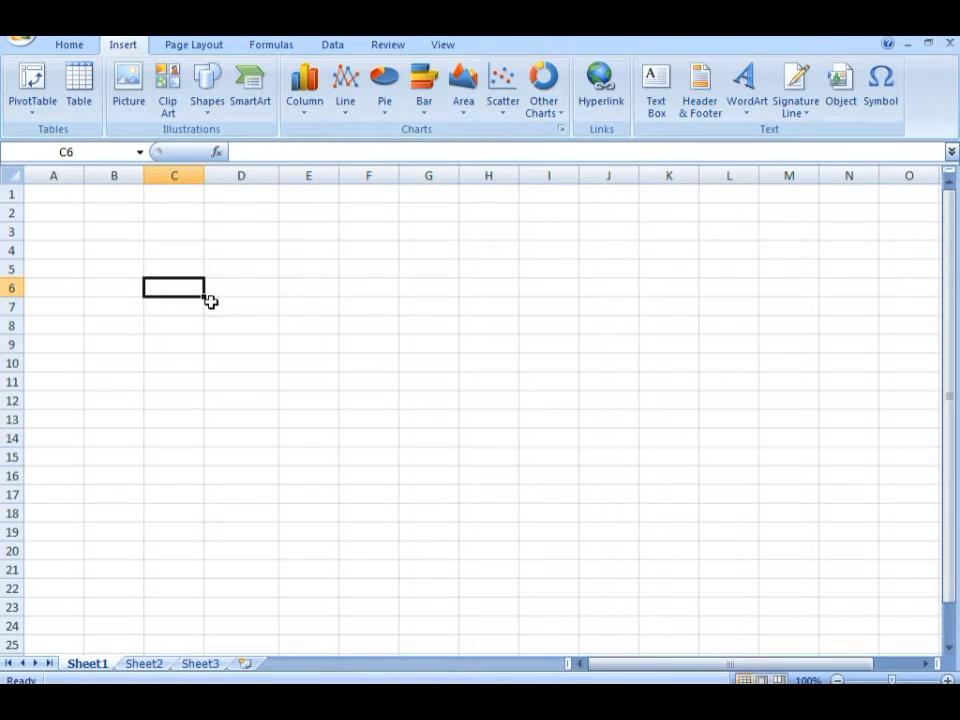
type("2")
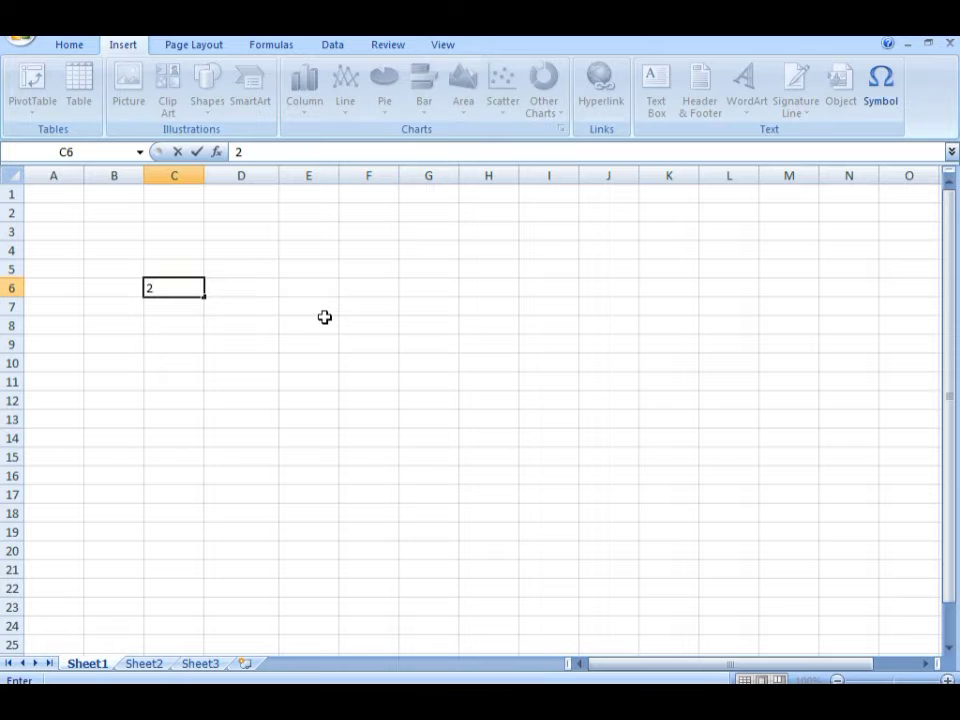
type("5000")
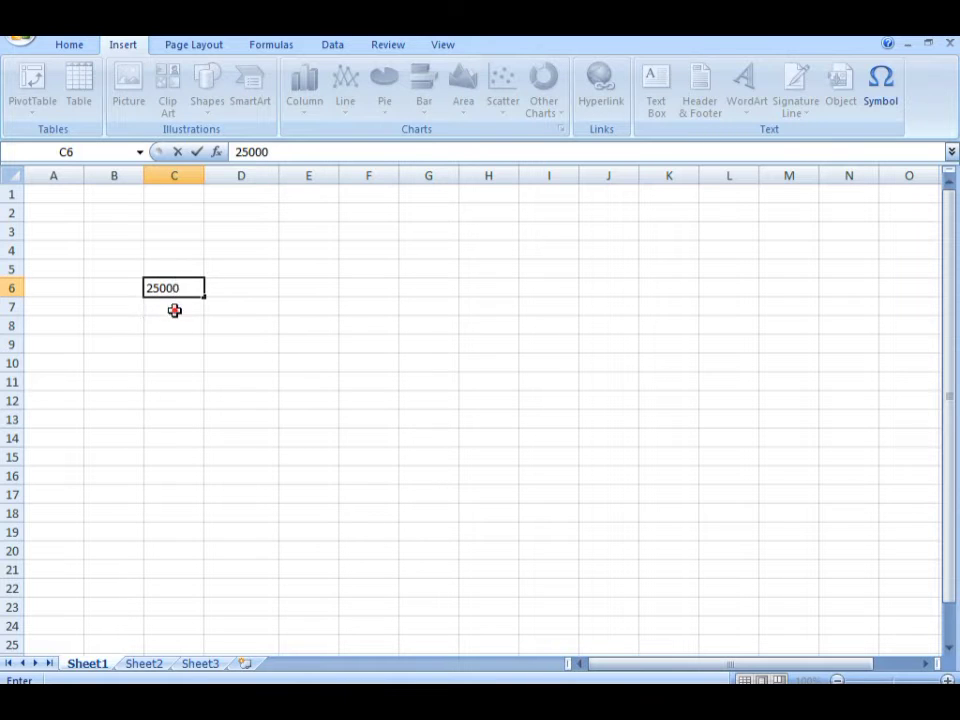
key("Return")
type("12000")
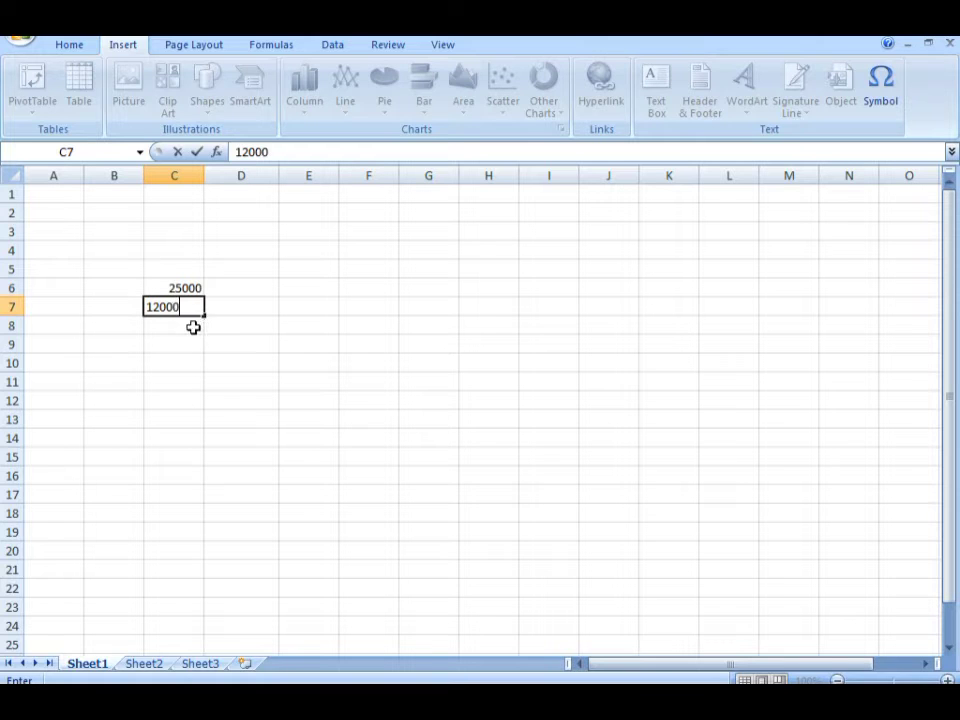
left_click(193, 327)
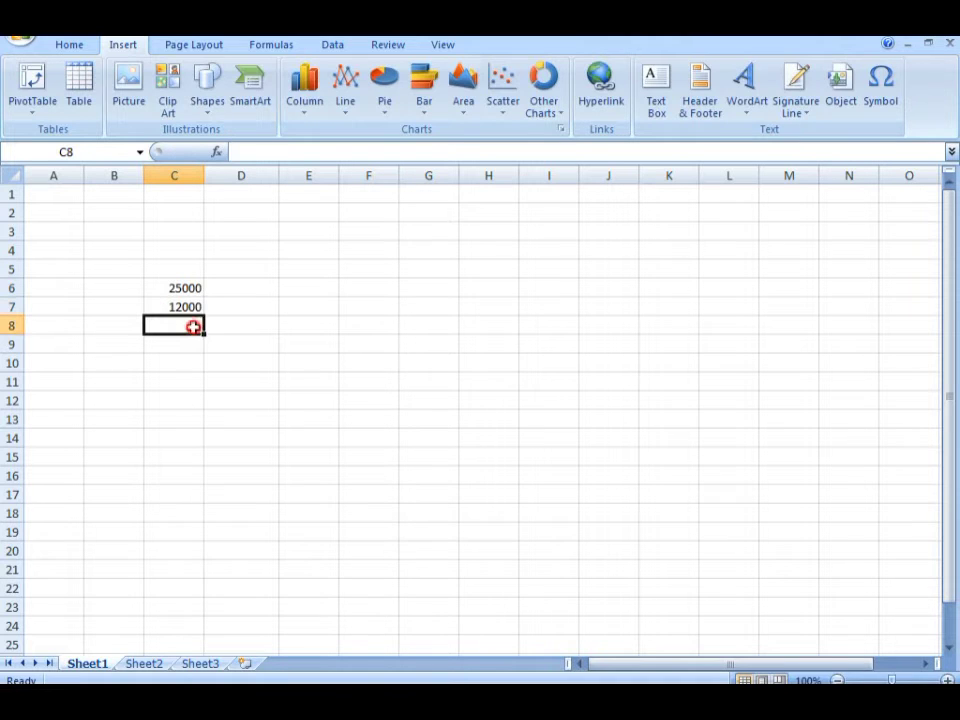
Insert an exploded 3-D pie chart from cells B5:D9 and check the value and share of each slice
left_click_drag(211, 269, 135, 350)
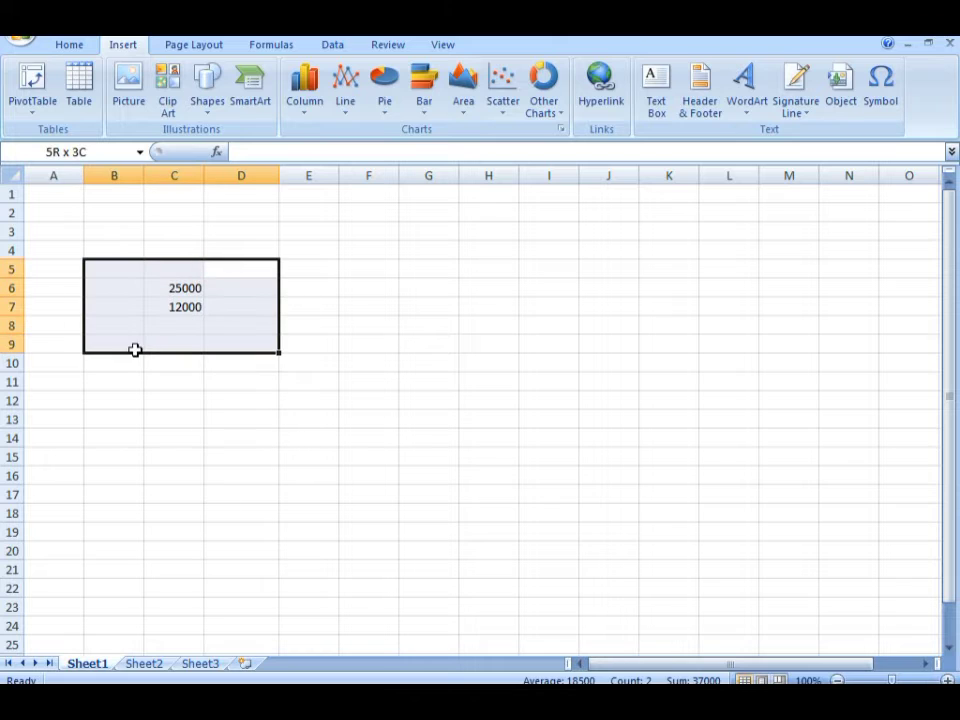
left_click(382, 98)
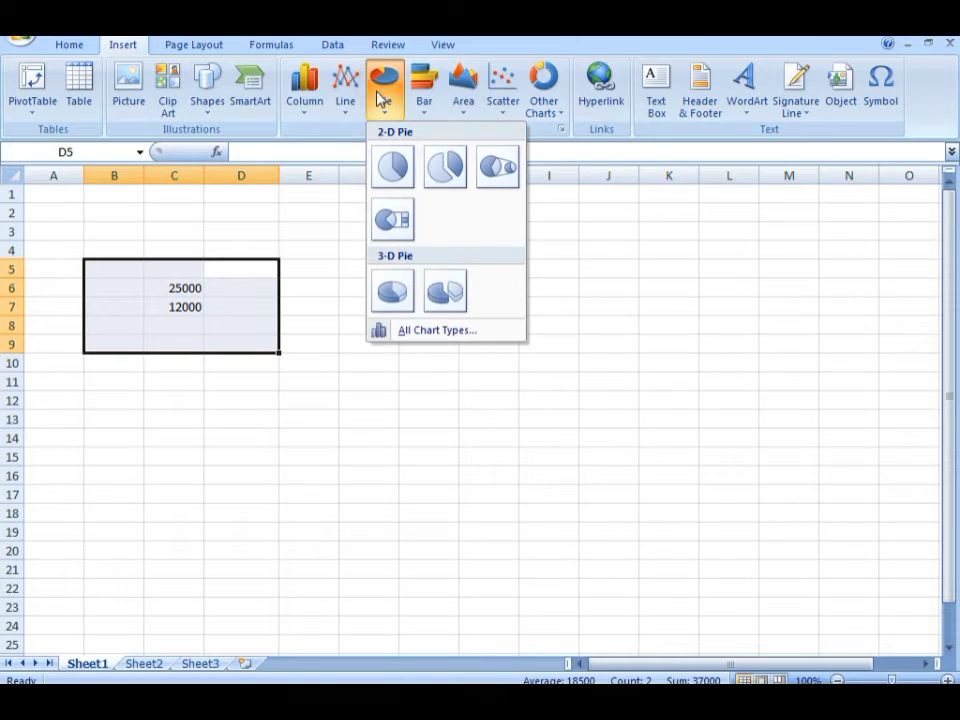
left_click(445, 291)
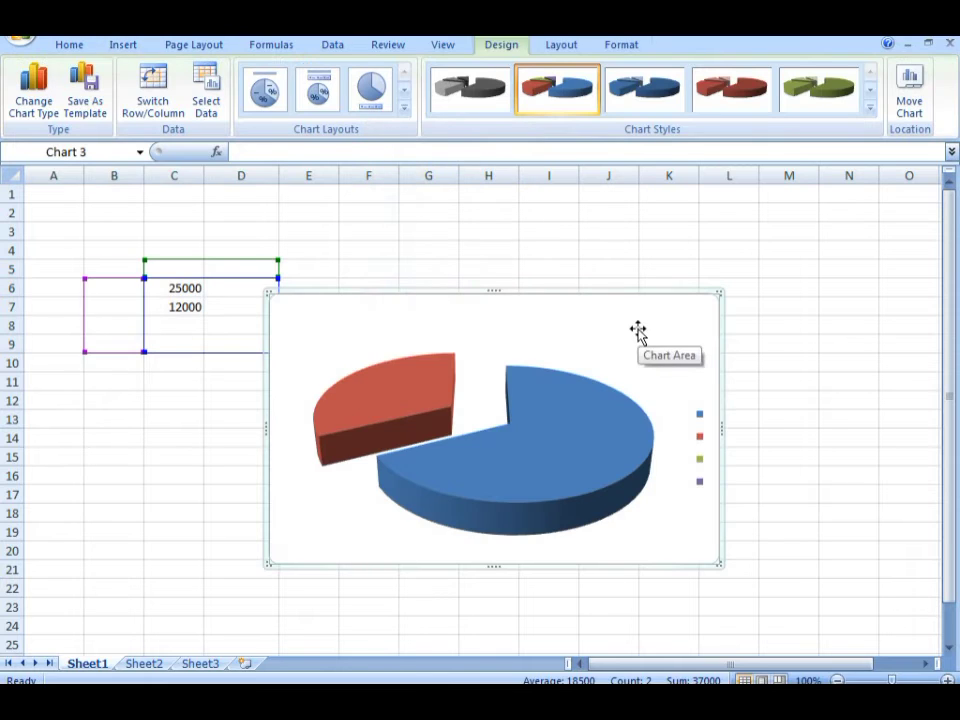
mouse_move(585, 440)
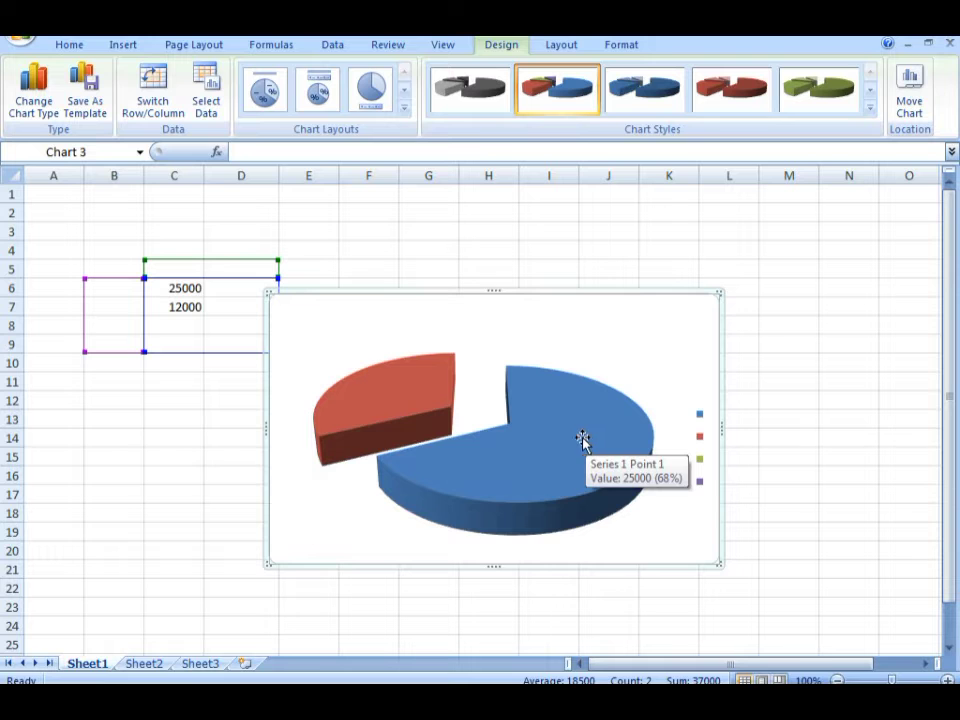
mouse_move(408, 402)
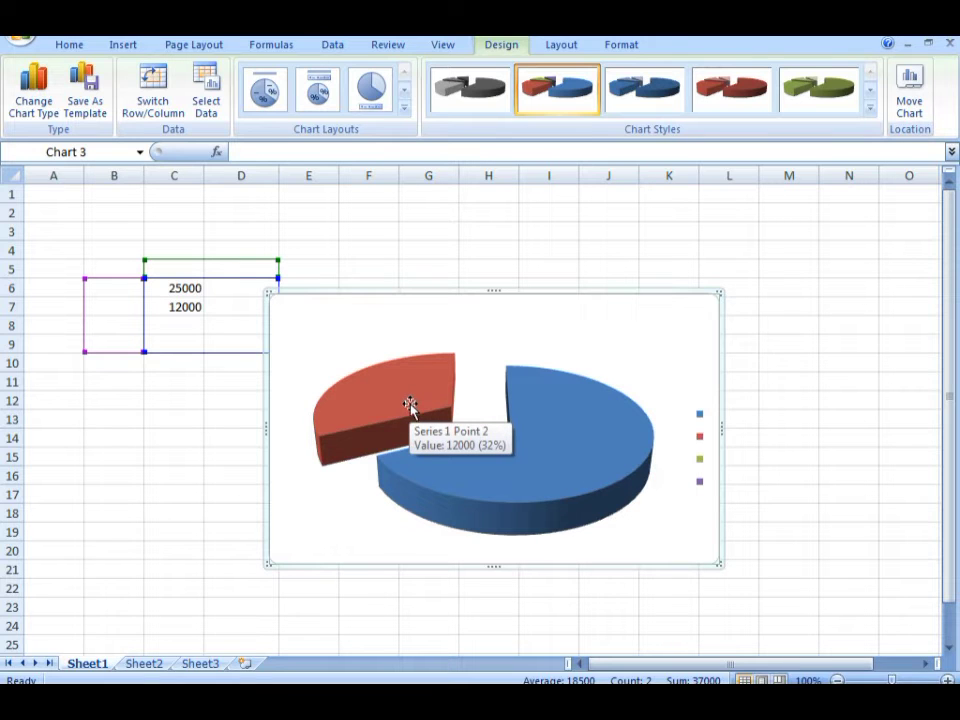
Try the grey, blue and red styles on the pie chart, ending with the purple style on a black background
left_click(477, 105)
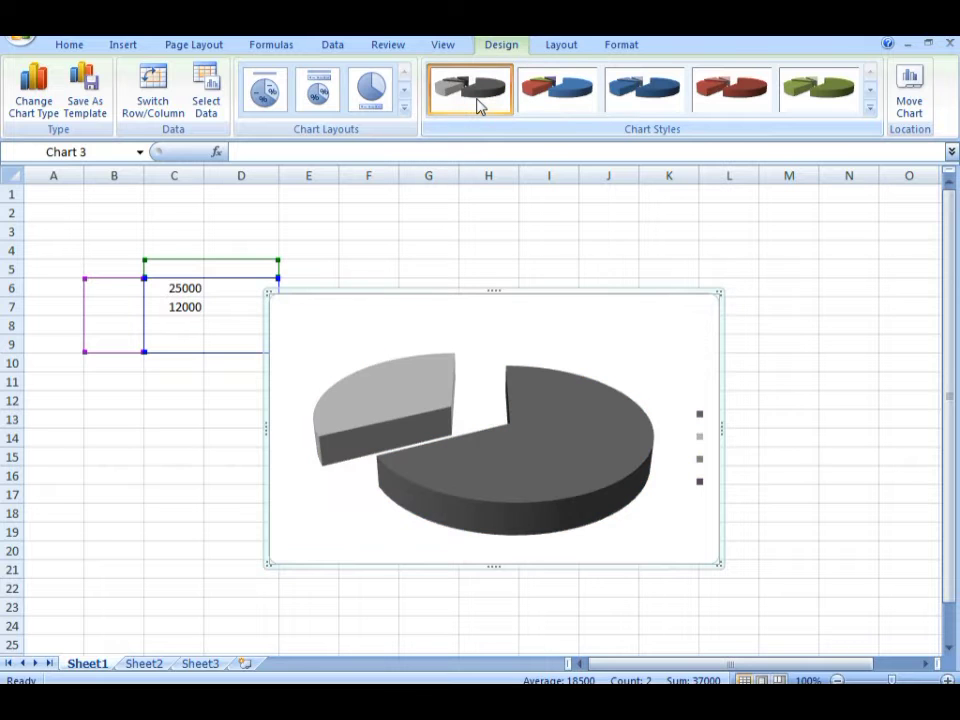
left_click(625, 90)
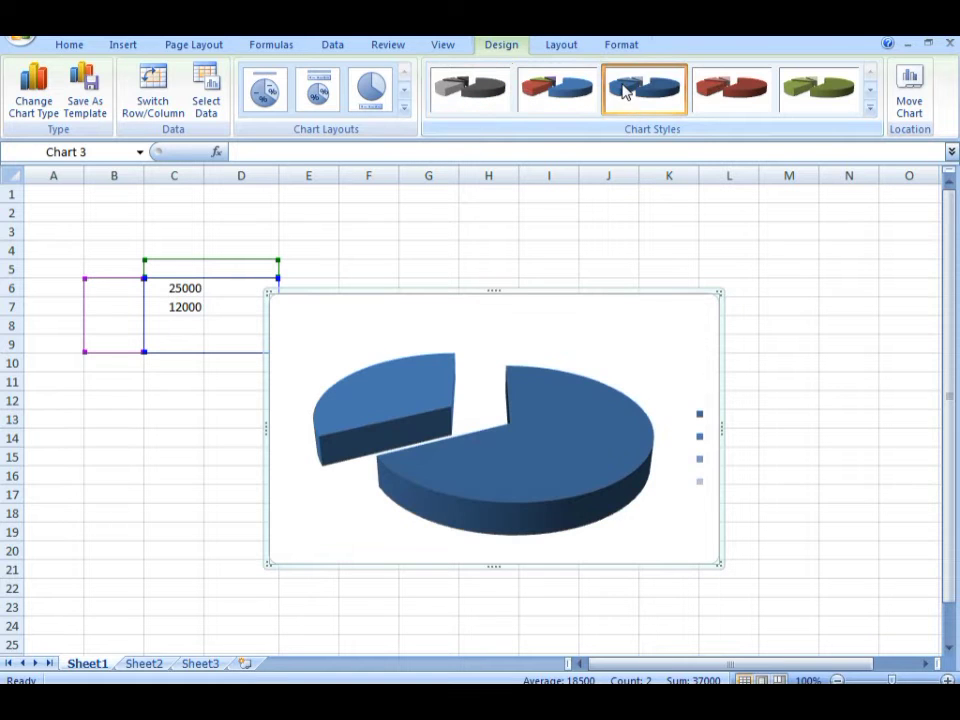
left_click(765, 100)
left_click(867, 110)
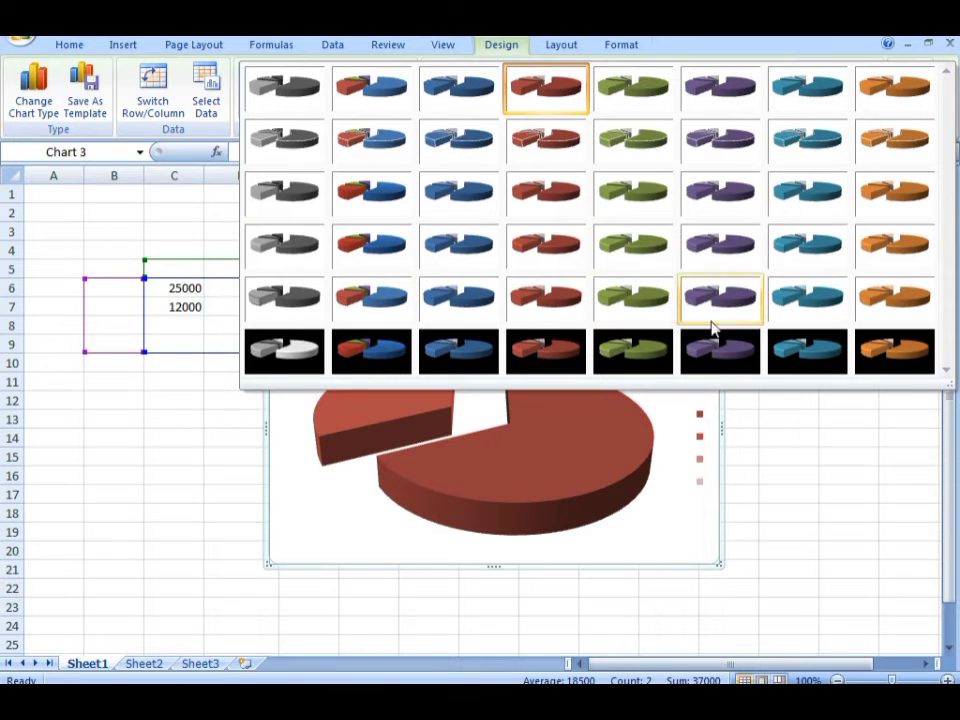
left_click(682, 368)
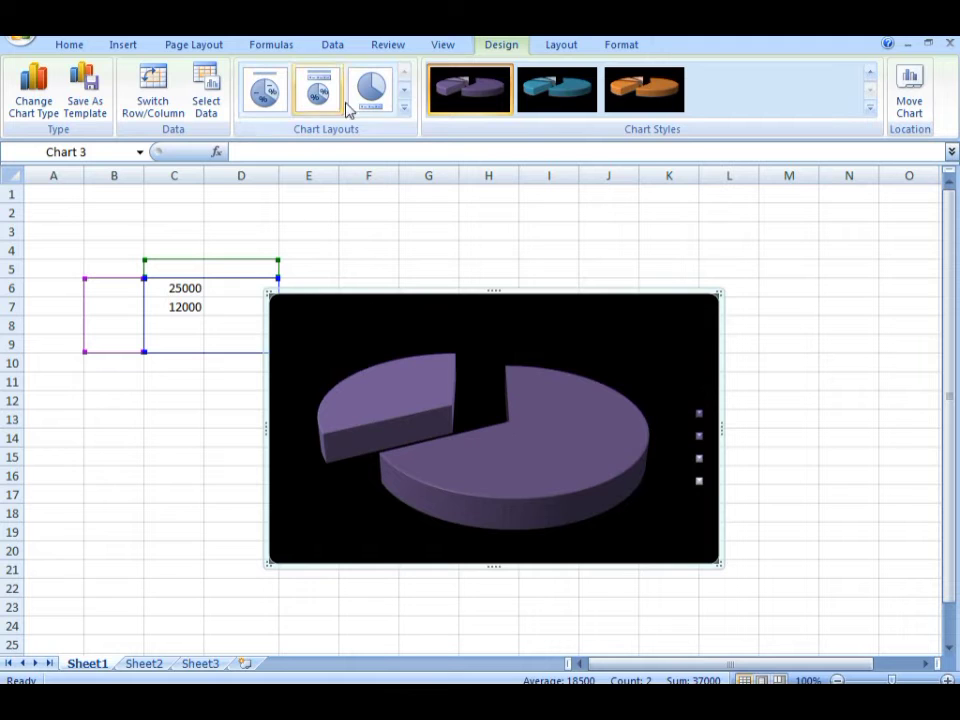
Try the percentage-label and title-only pie layouts, ending with the layout that labels the slices with their amounts
left_click(404, 112)
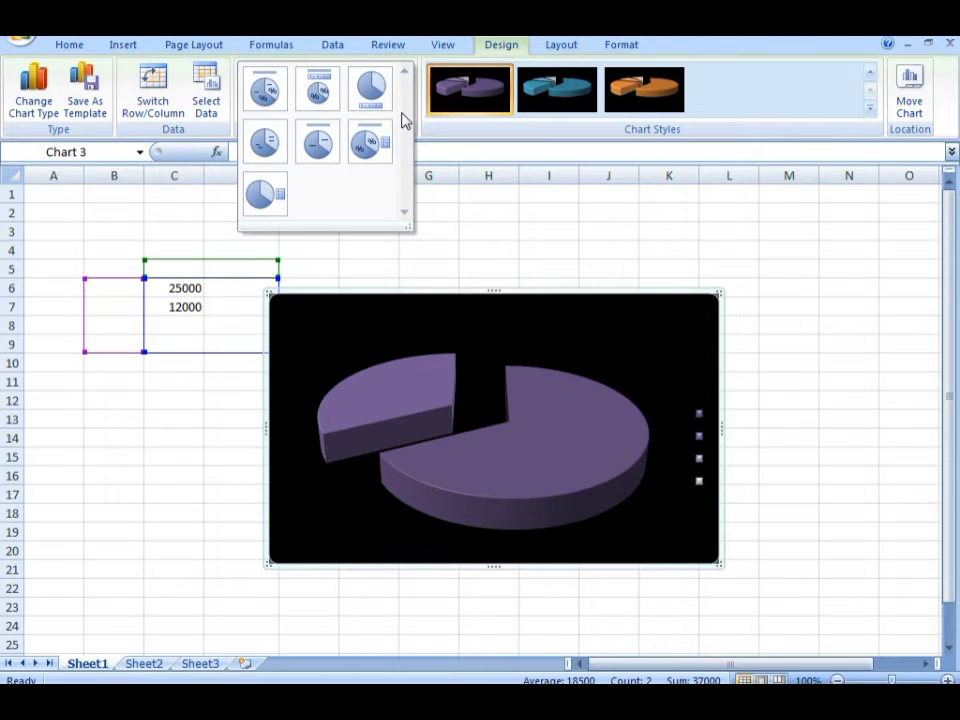
left_click(367, 144)
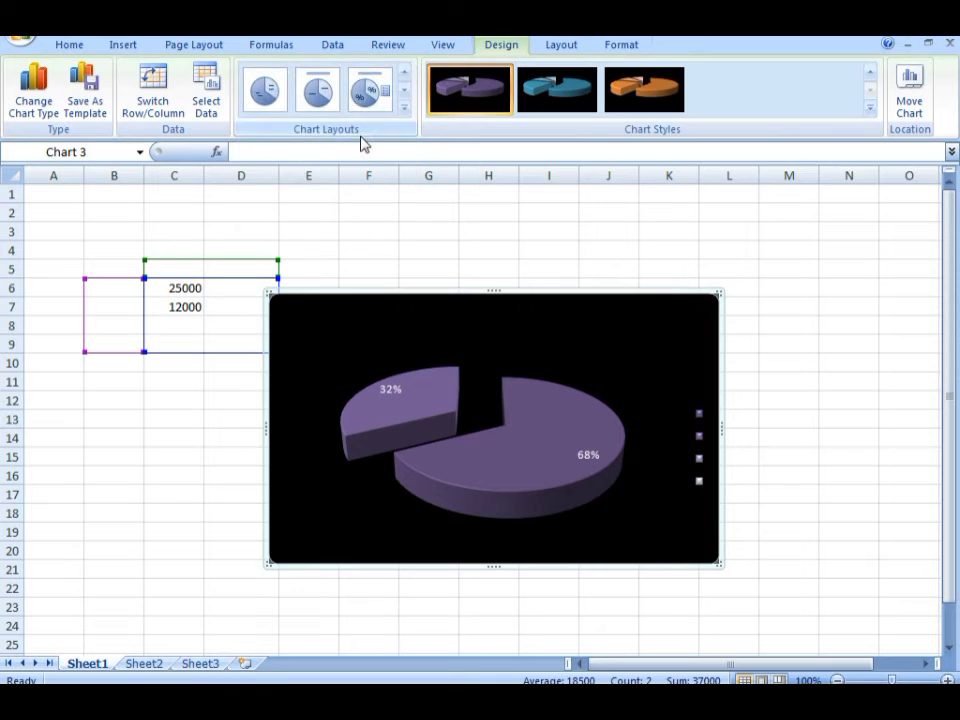
left_click(403, 108)
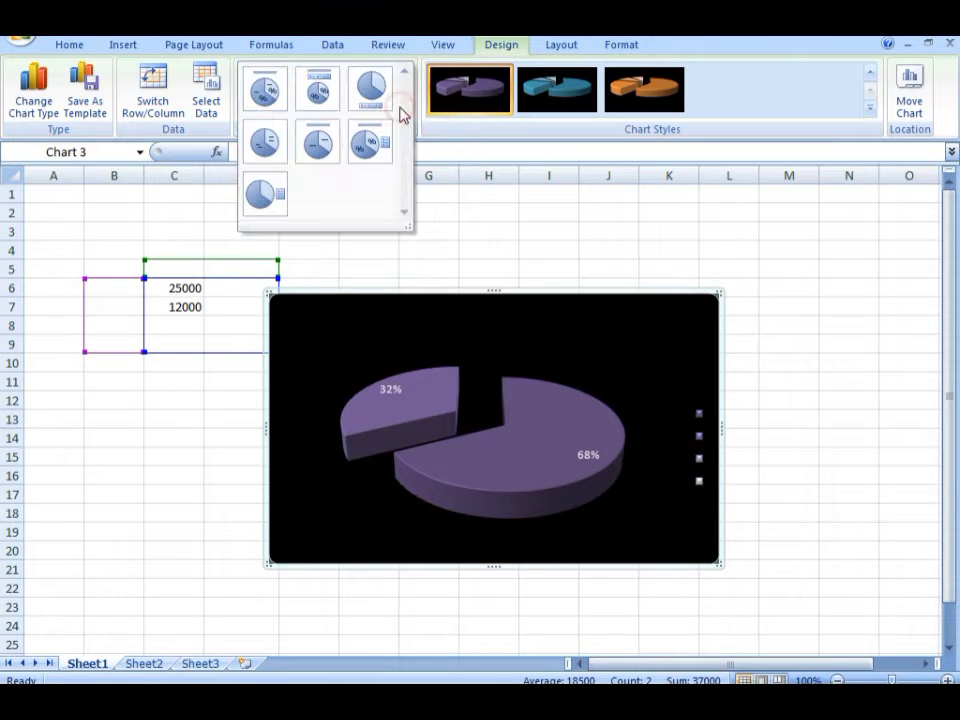
left_click(316, 140)
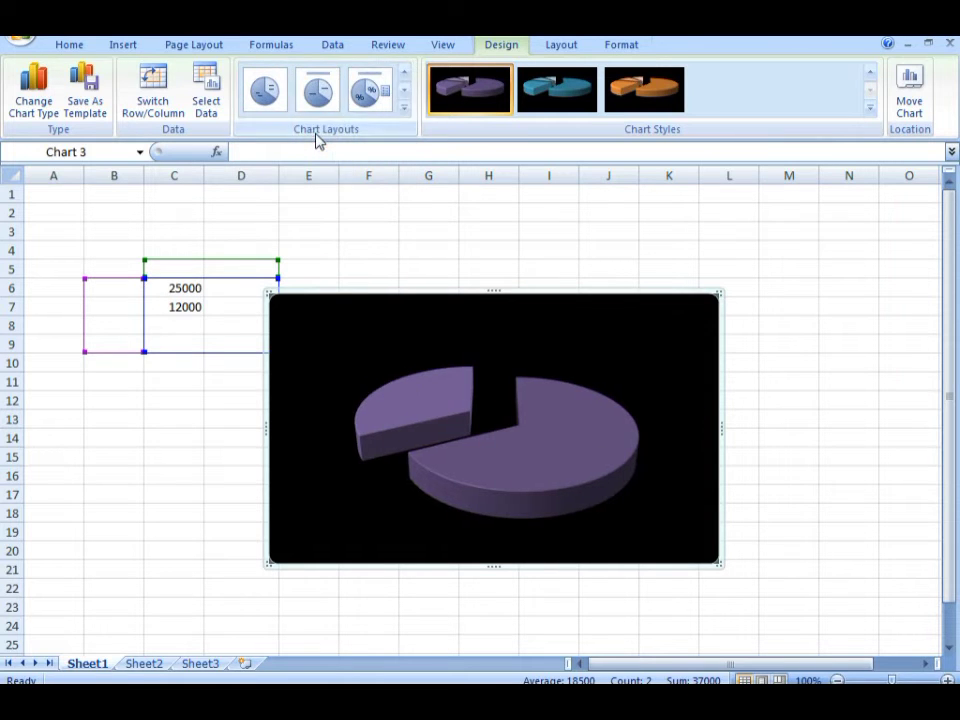
left_click(404, 108)
left_click(256, 144)
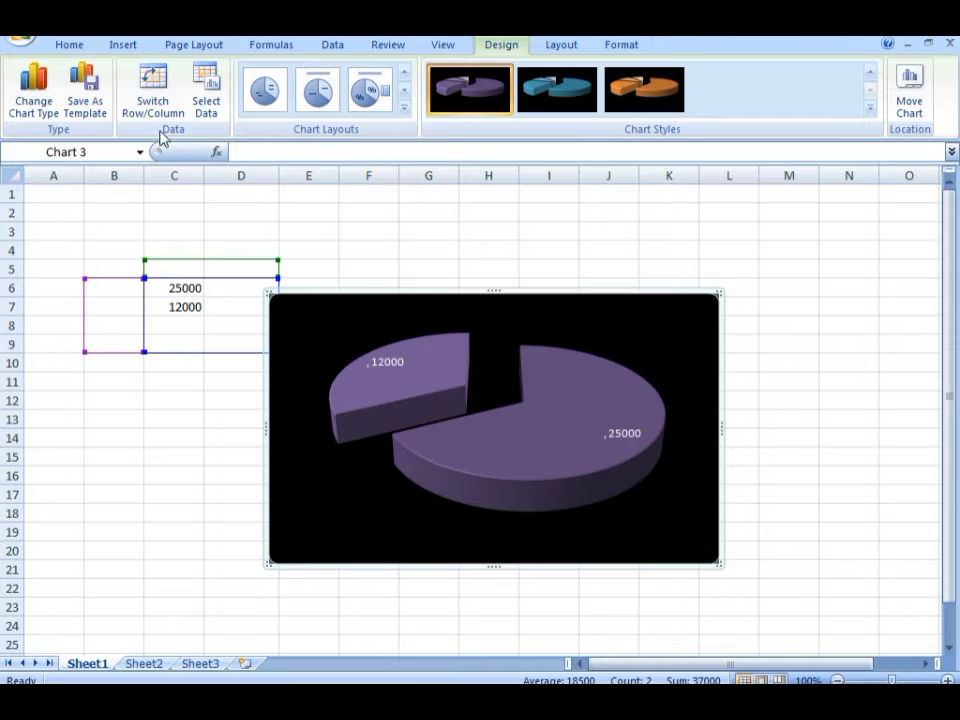
Try switching the pie chart's rows and columns and back twice, and look at its data source settings
left_click(156, 100)
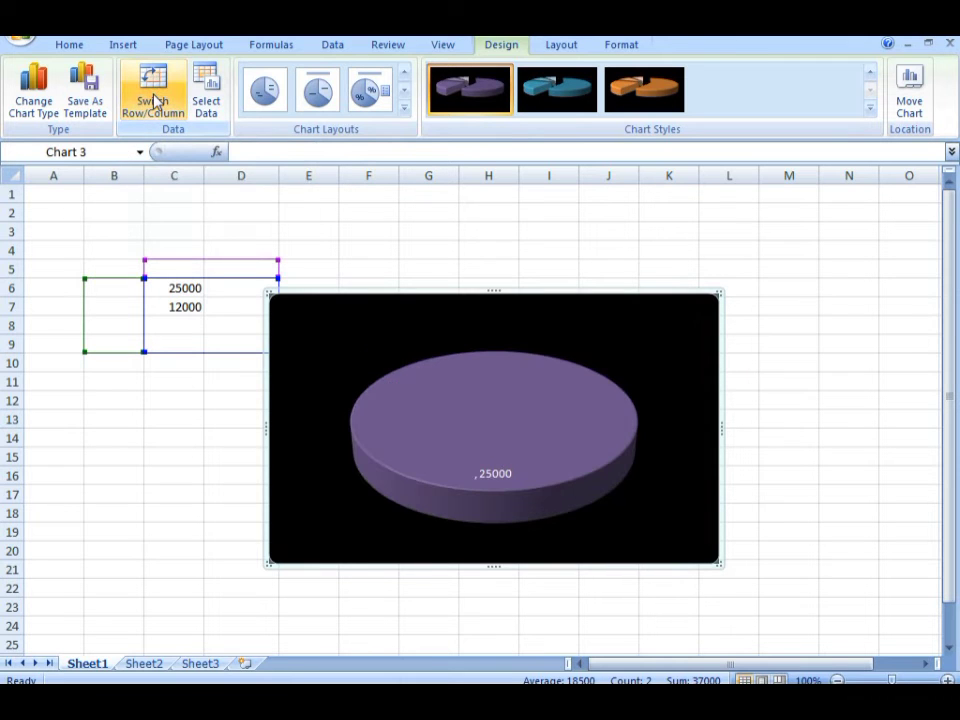
left_click(156, 100)
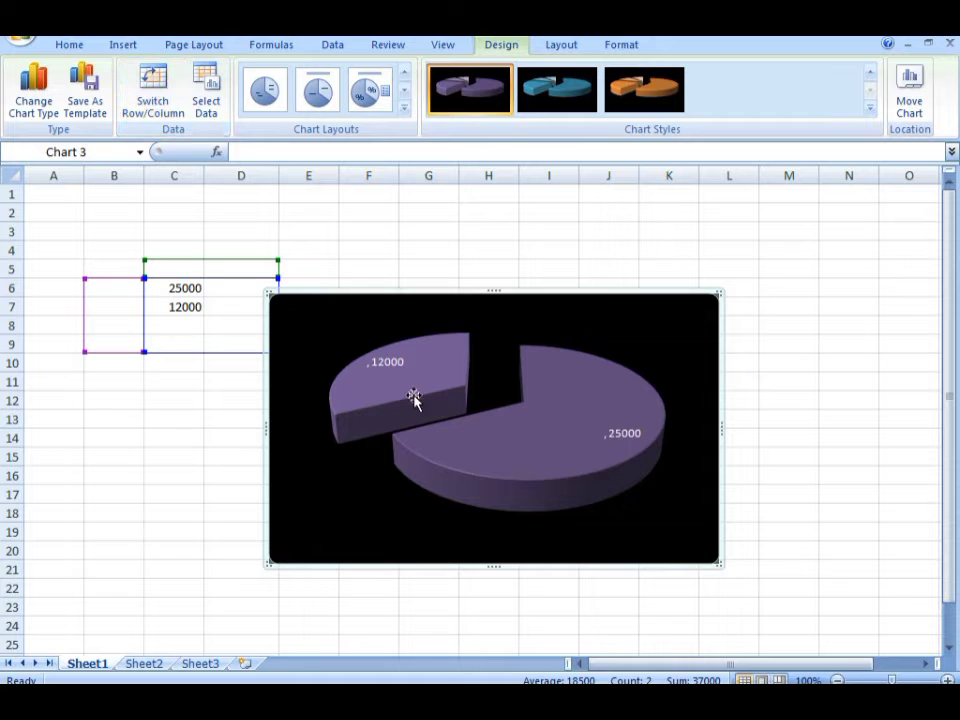
left_click(165, 100)
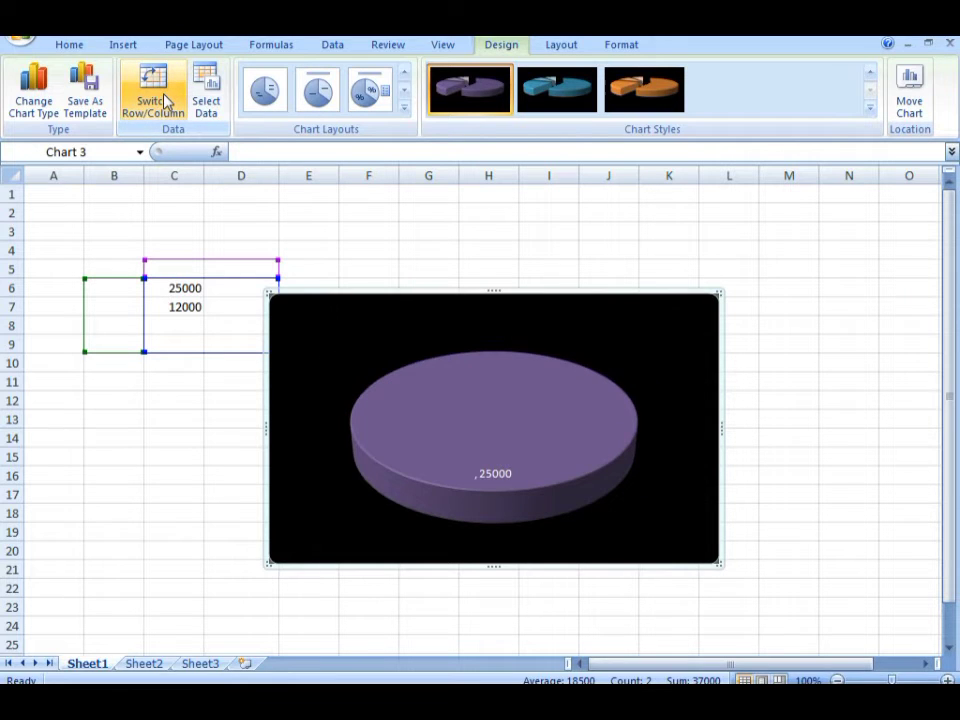
left_click(165, 100)
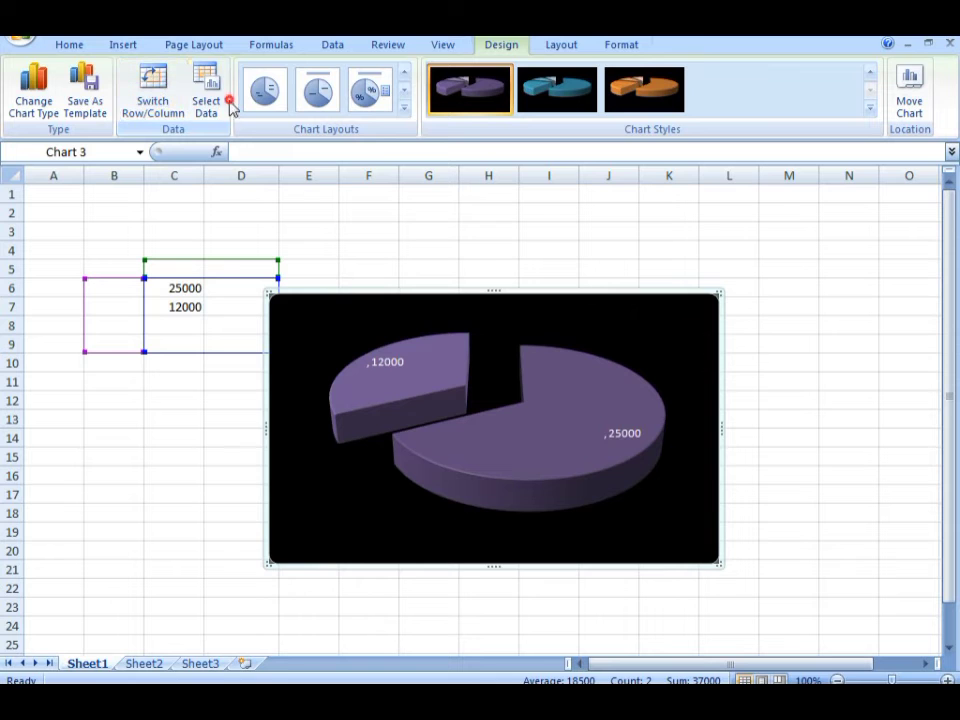
left_click(210, 102)
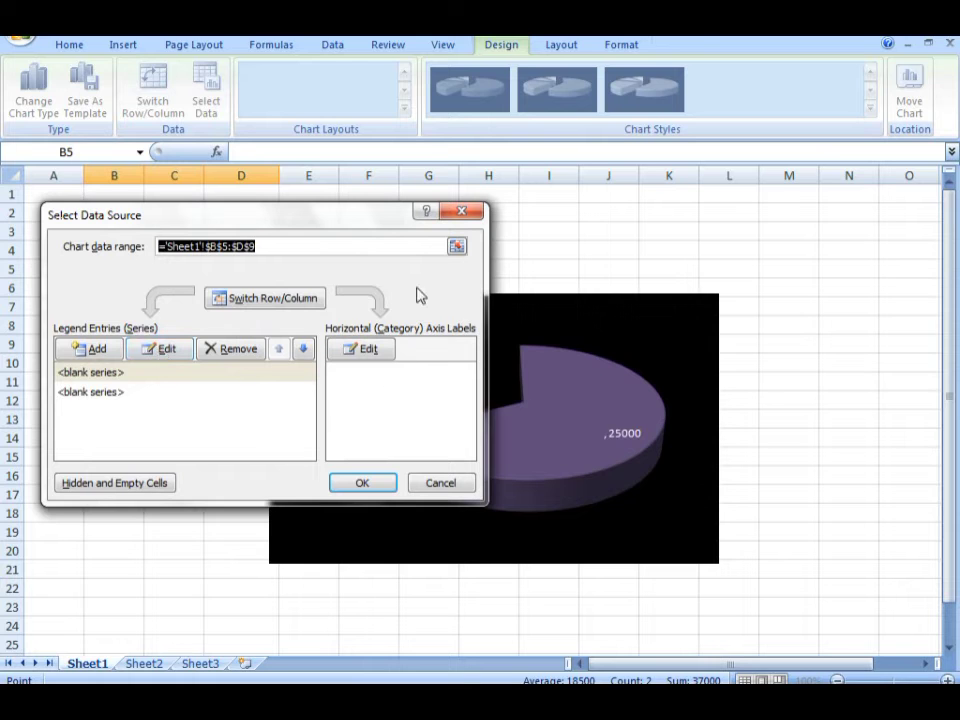
left_click(463, 212)
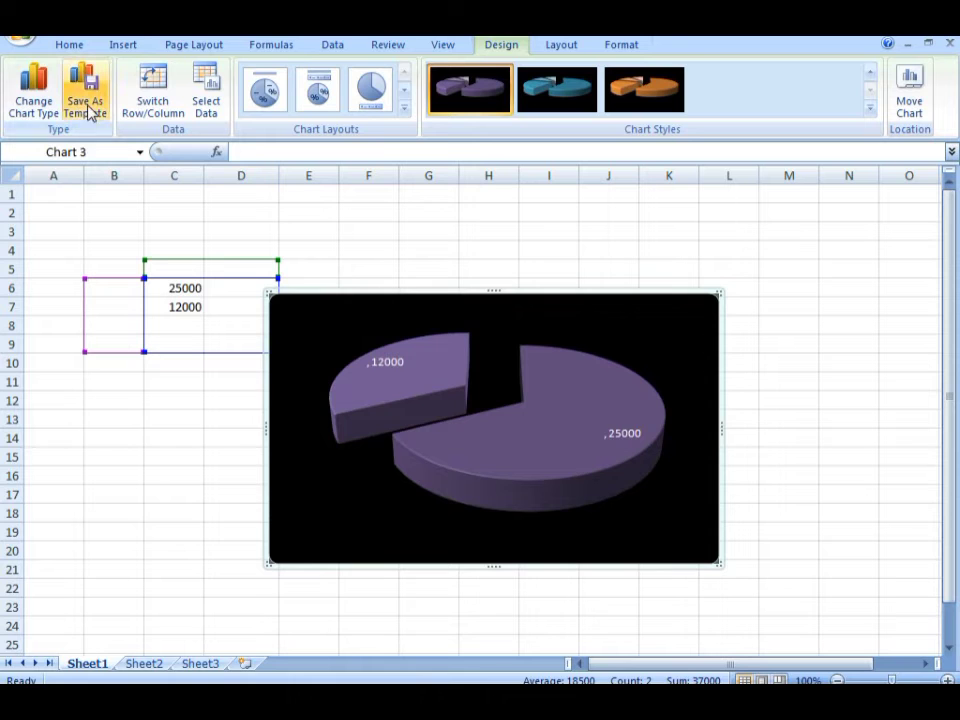
Change the chart type to an unexploded 3-D pie and apply the teal style on a black background
left_click(28, 110)
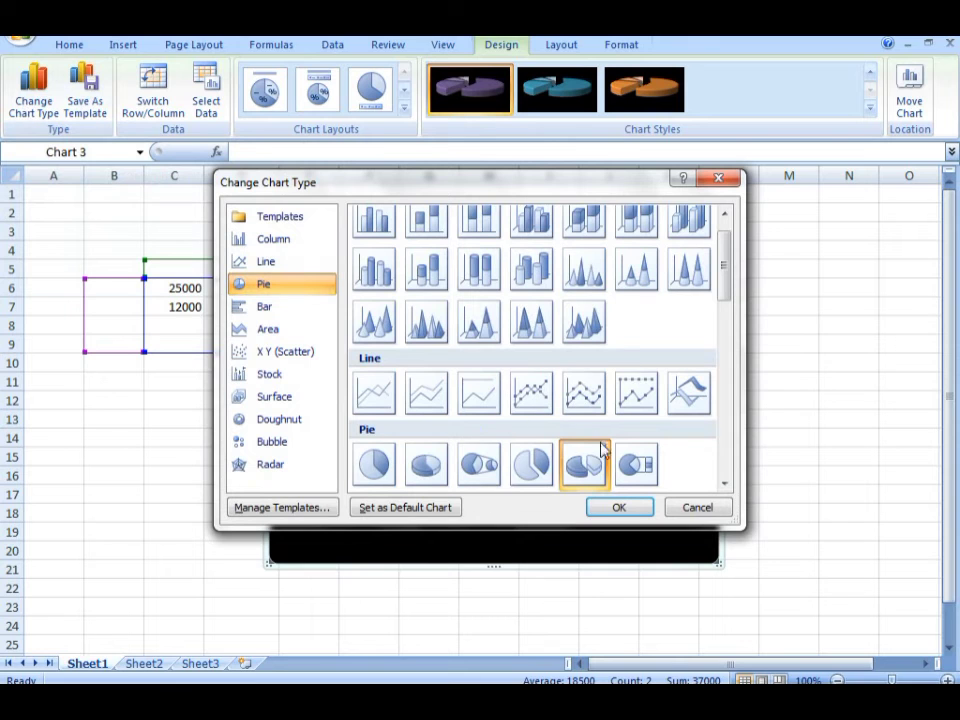
left_click(433, 474)
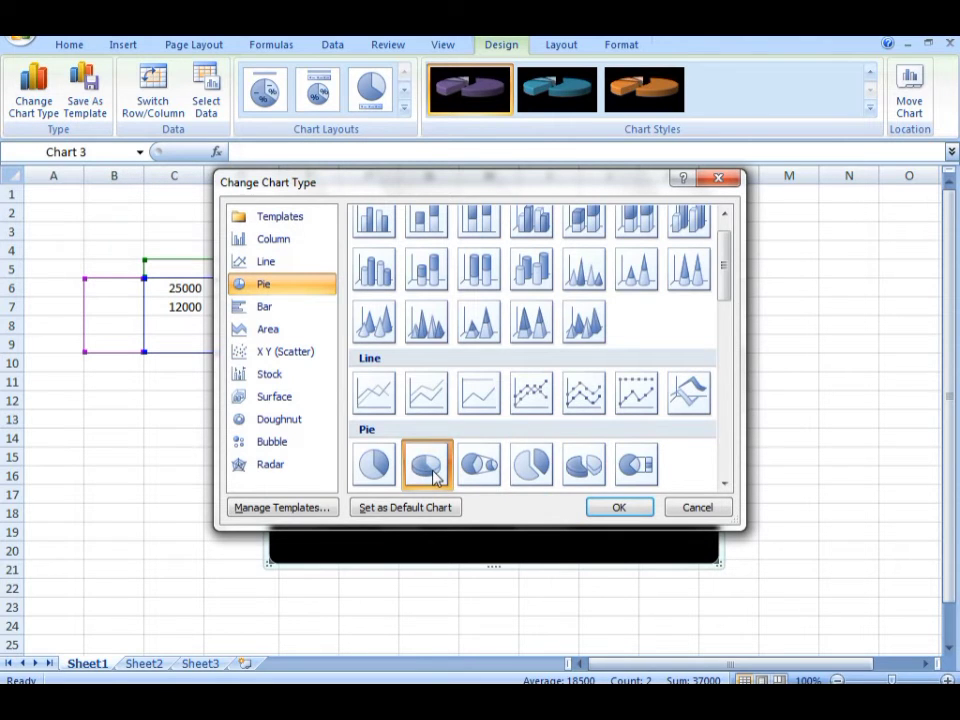
left_click(612, 507)
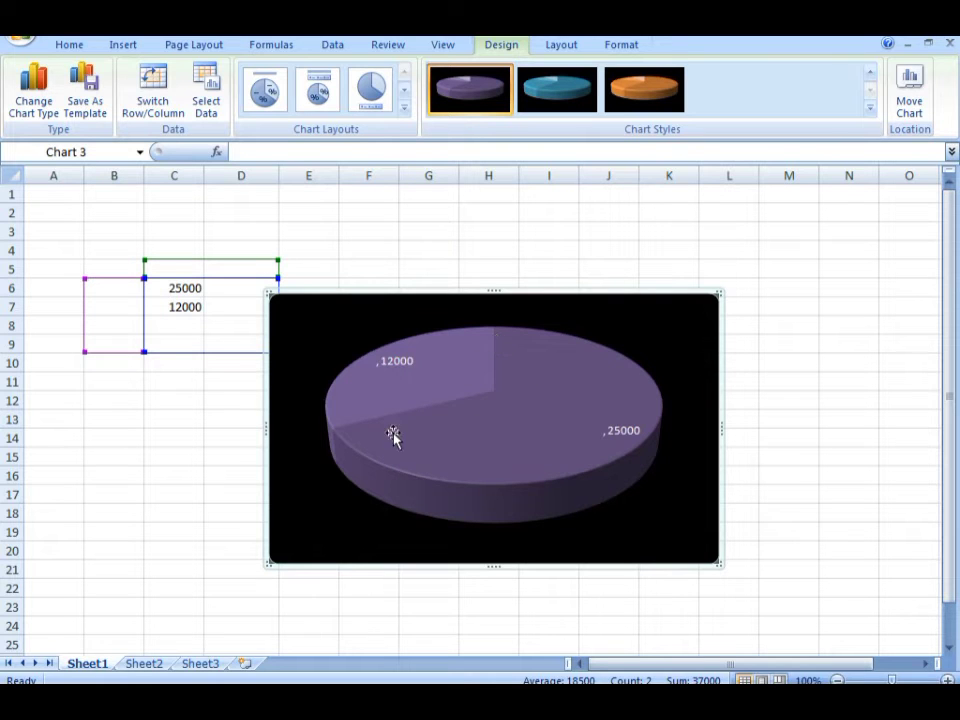
left_click(540, 108)
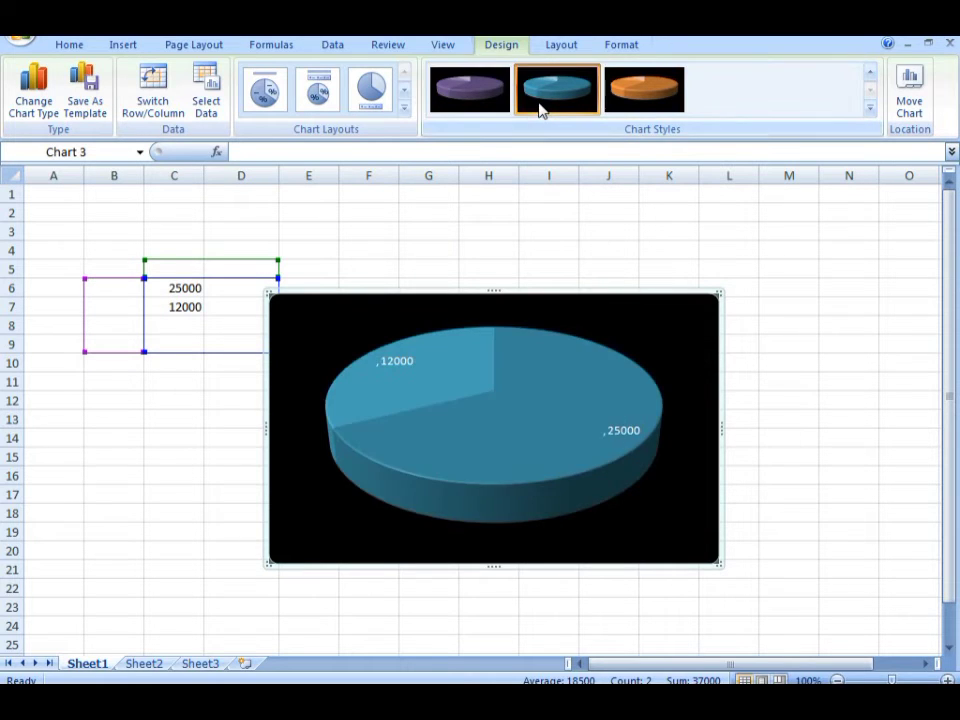
Look at the placement options for moving the pie chart and dismiss them
left_click(913, 103)
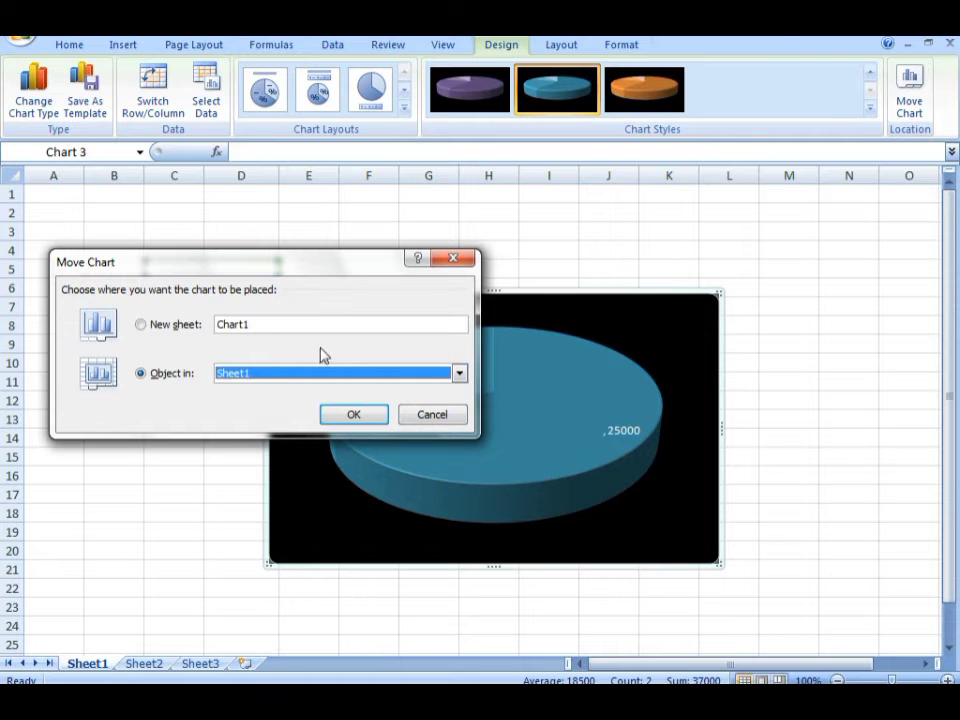
left_click(447, 259)
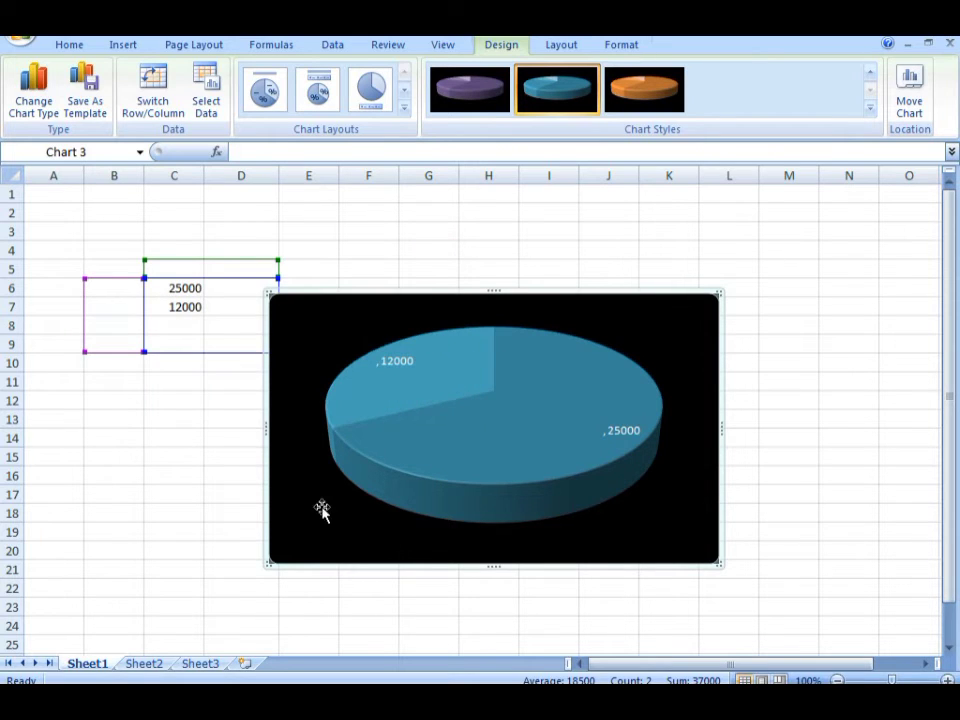
Delete the pie chart from the sheet
left_click(123, 46)
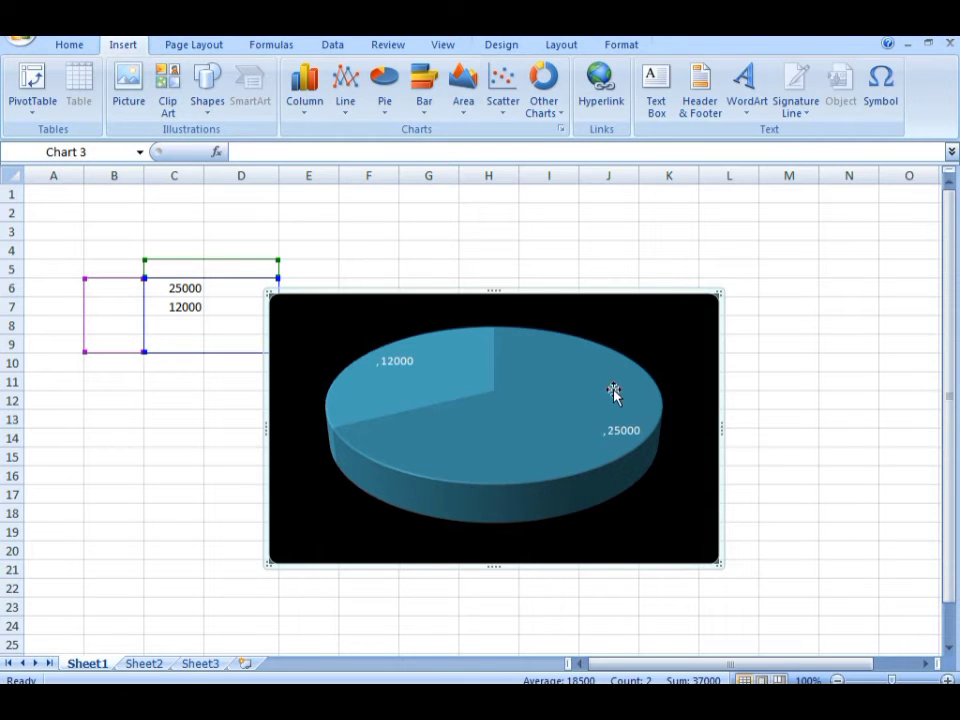
mouse_move(613, 390)
key("Delete")
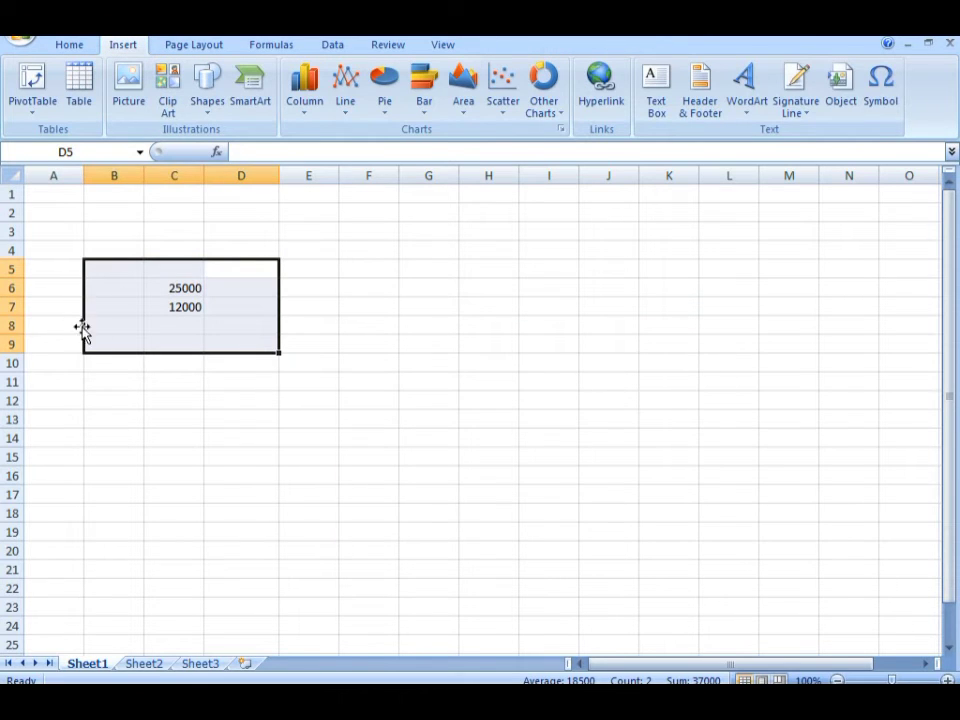
Delete the cells in C5:D8, shifting the remaining cells left
left_click(294, 249)
left_click_drag(227, 266, 165, 335)
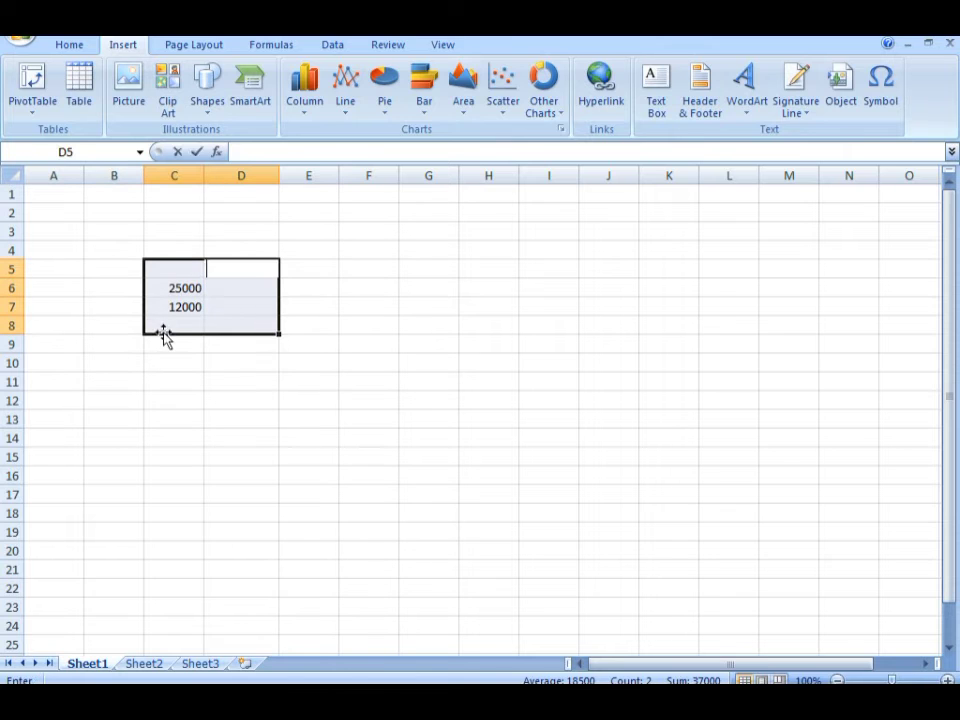
right_click(216, 298)
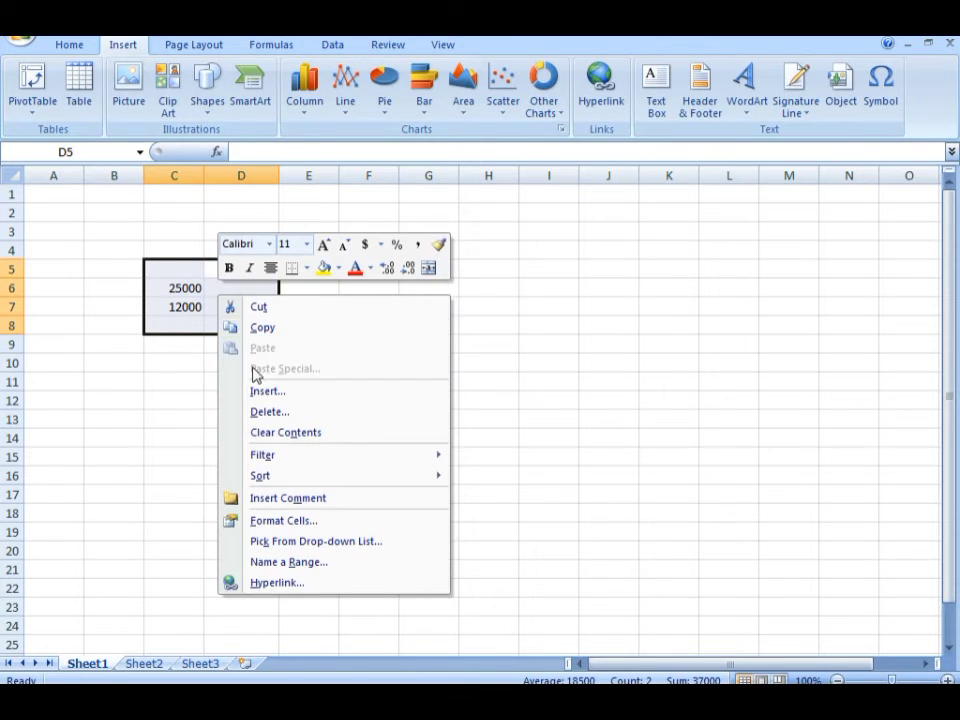
left_click(256, 411)
left_click(220, 457)
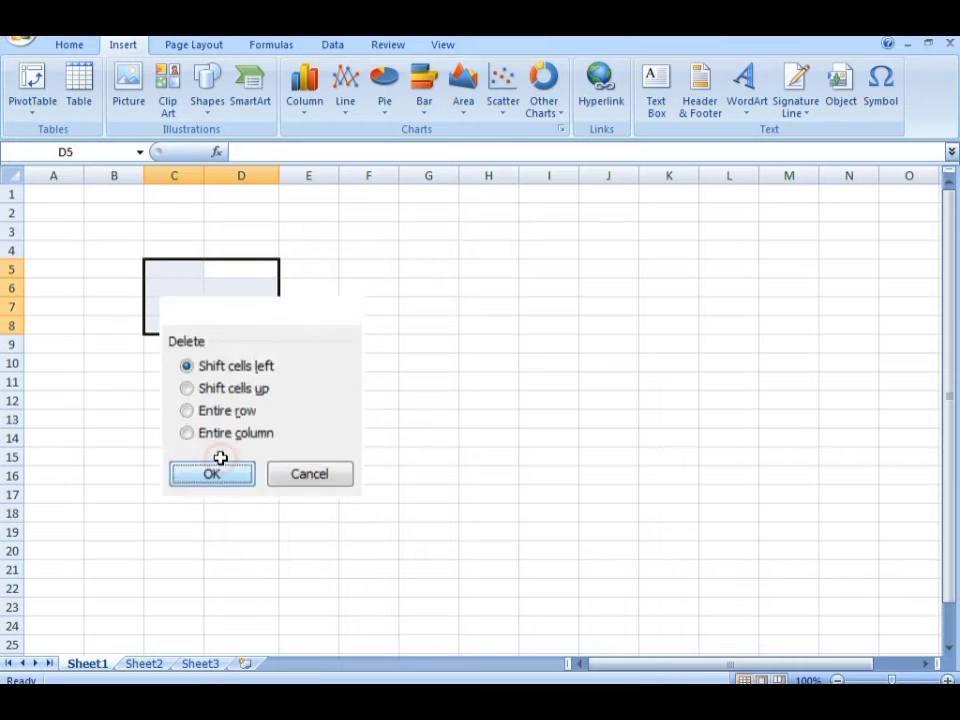
left_click(345, 306)
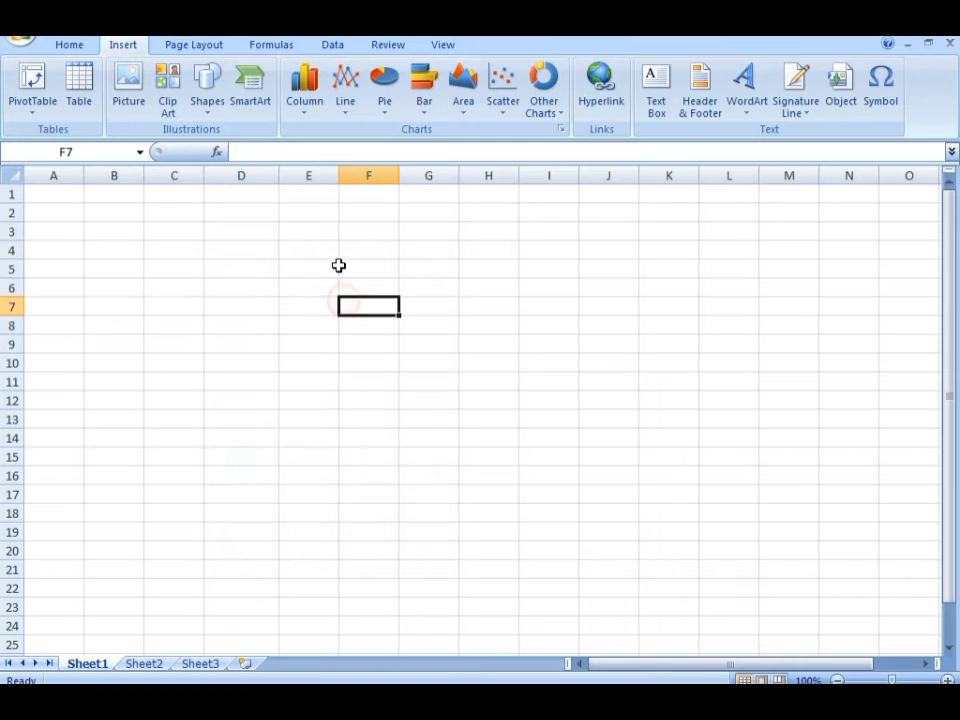
Look over the bar chart types, and fill C3:C12 with the number series 1 to 10
left_click(424, 96)
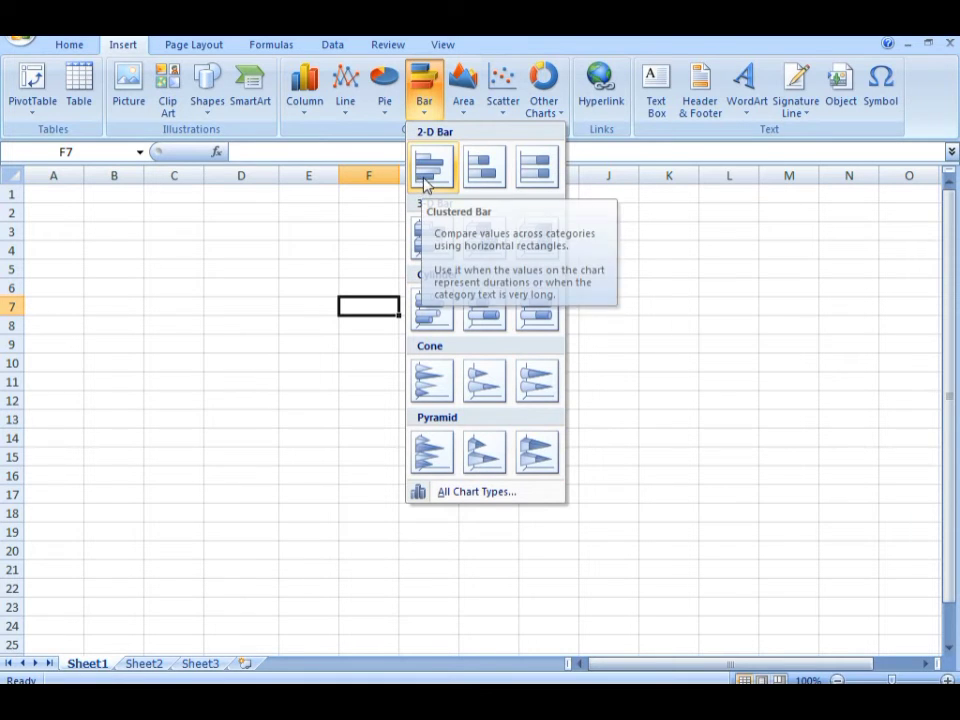
left_click(191, 238)
left_click(183, 237)
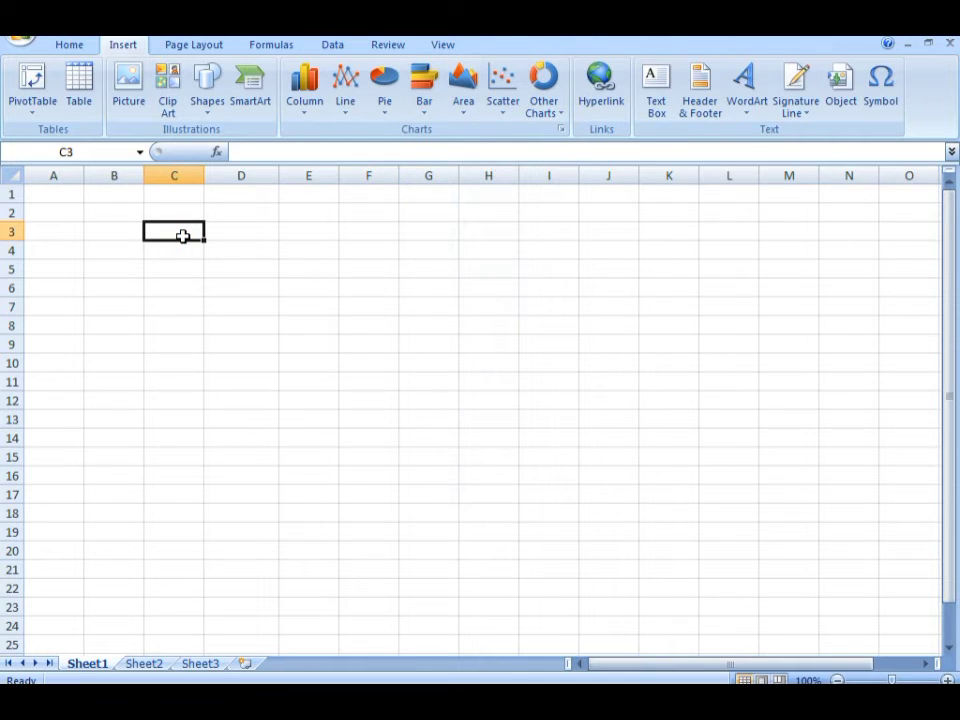
type("1")
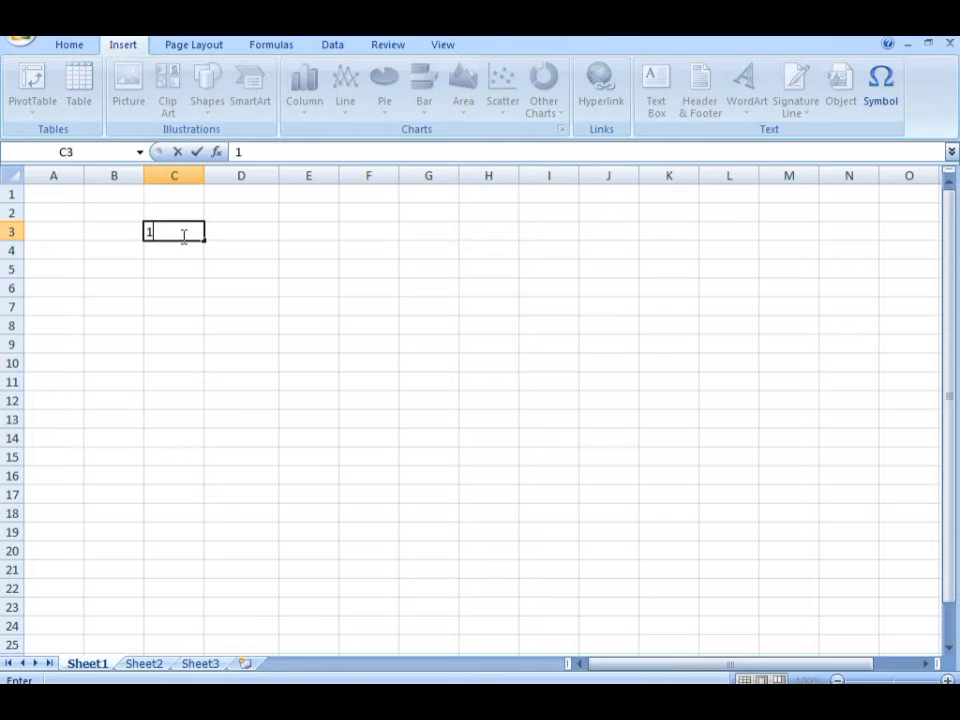
key("Return")
type("2")
key("Return")
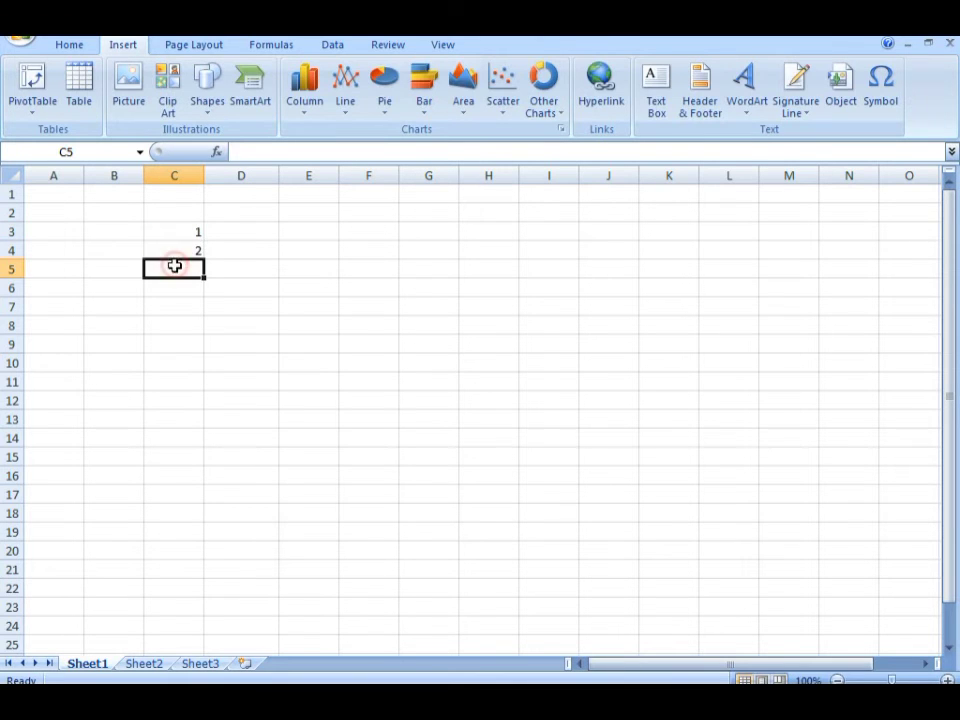
left_click_drag(157, 232, 203, 414)
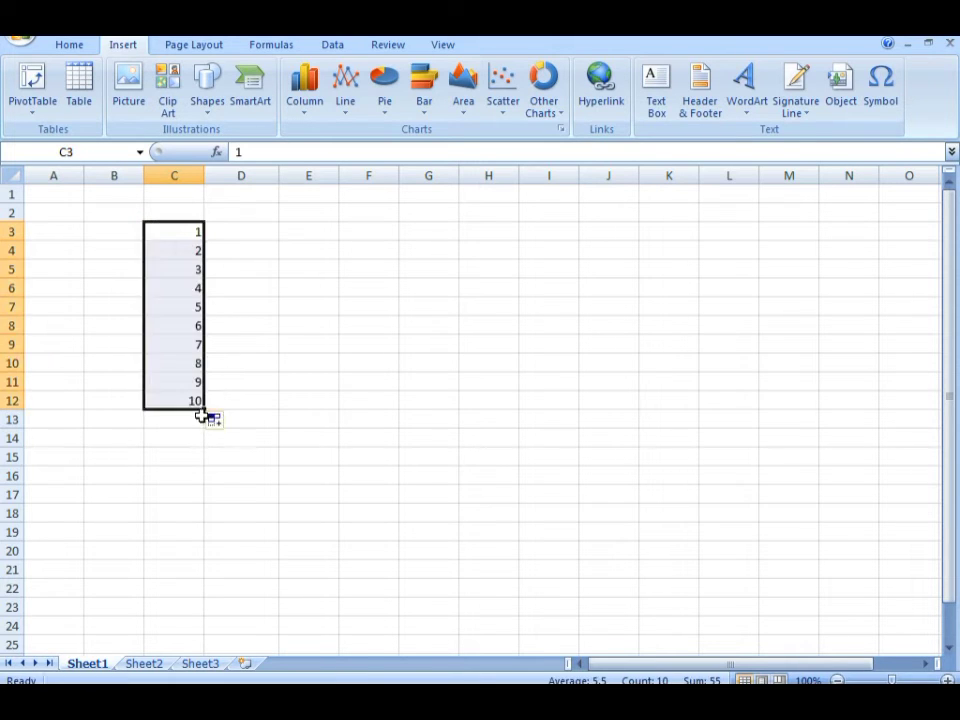
Enter the values 1200, 250, 450 and 700 in cells D3 to D6
left_click(232, 232)
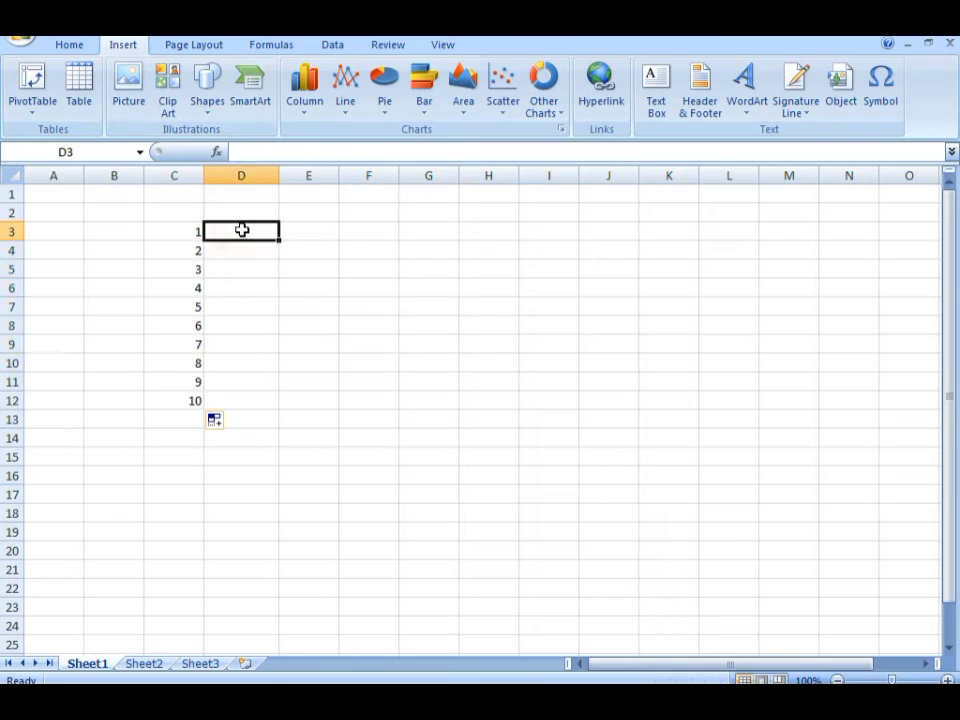
type("1200")
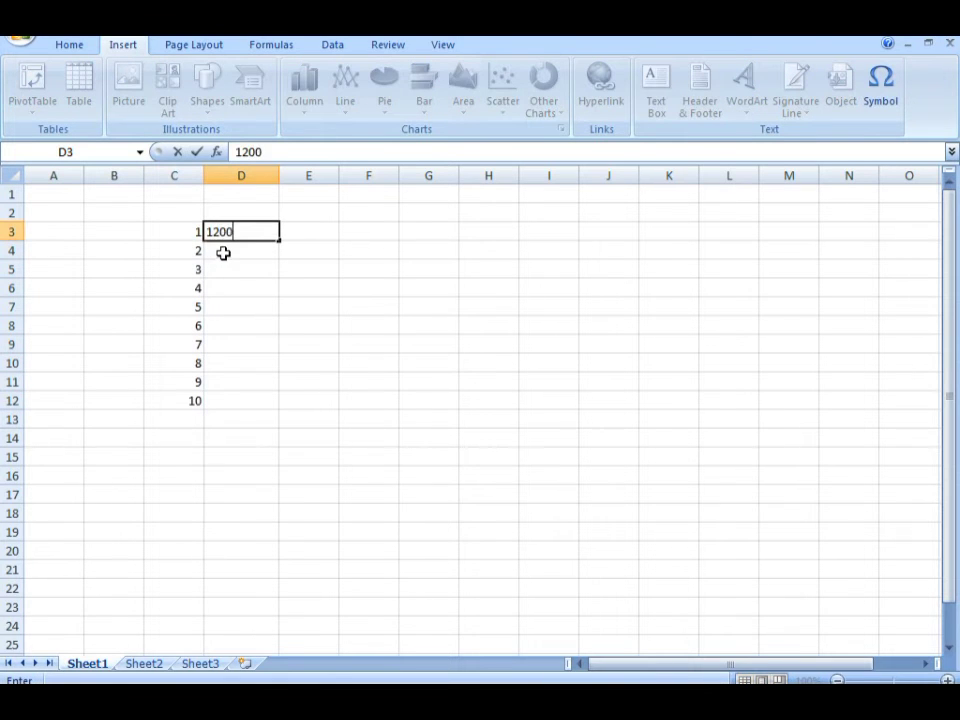
key("Return")
type("2")
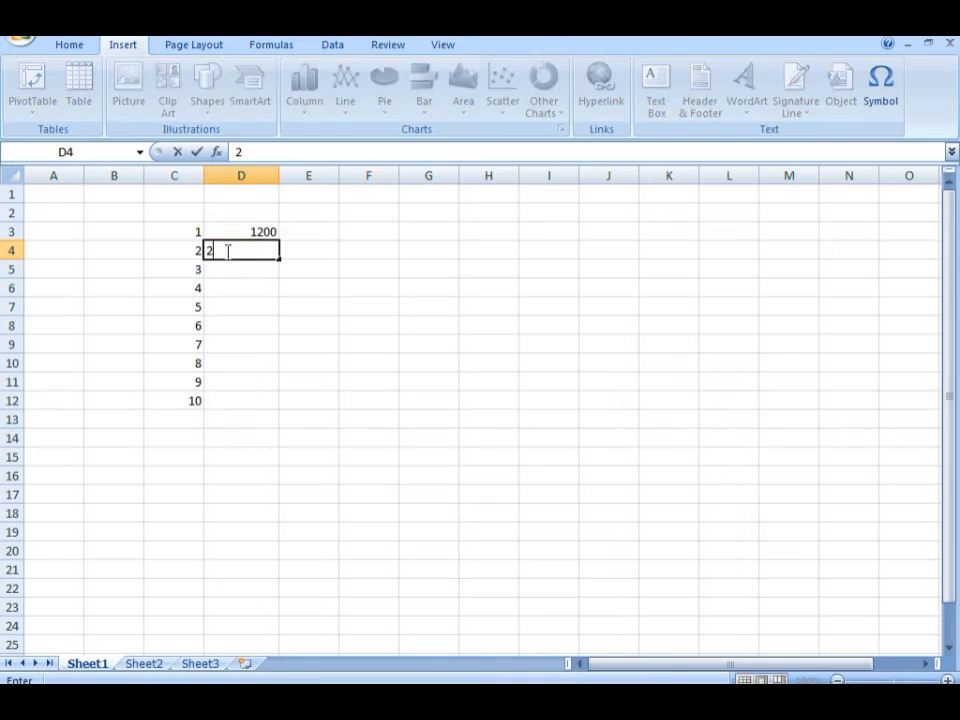
type("50")
key("Return")
type("4")
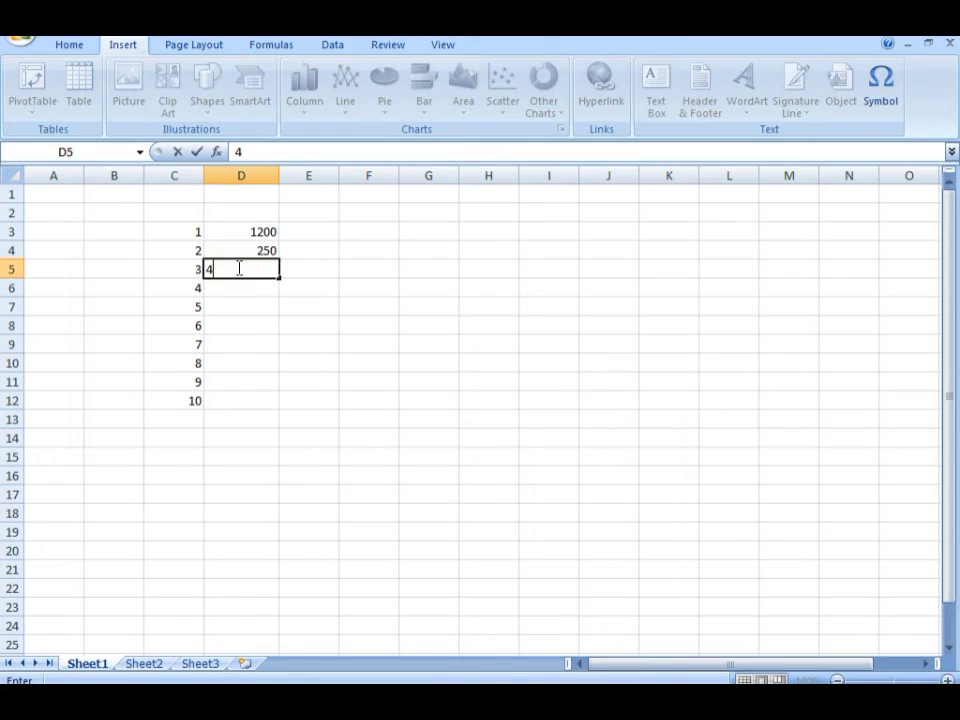
type("50")
left_click(232, 287)
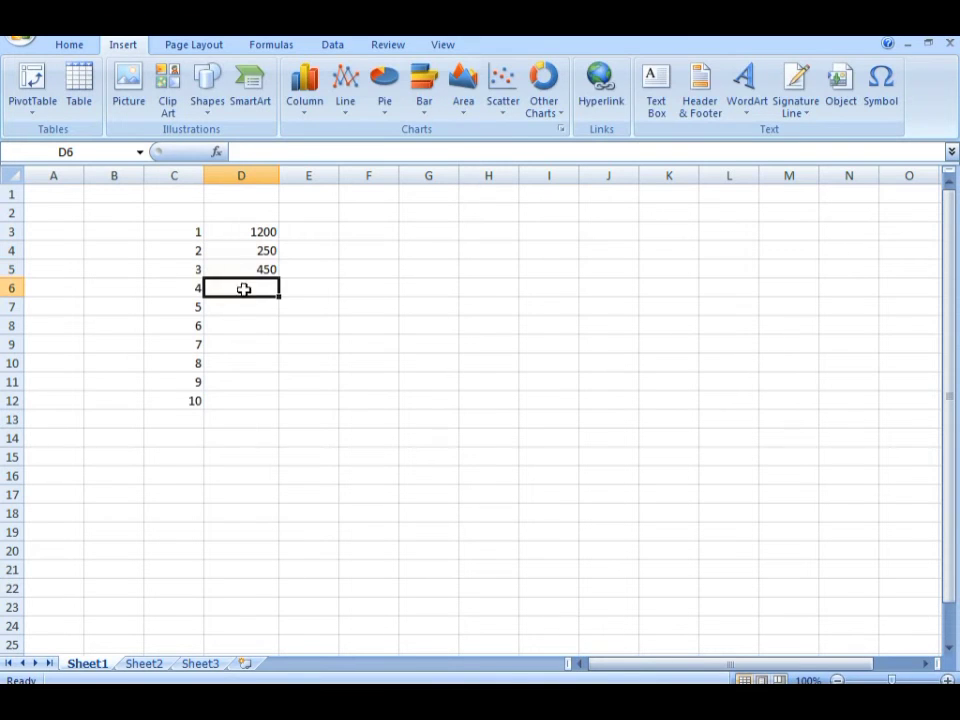
type("700")
Enter the values 41, 22, 600, 75, 450 and 770 in cells D7 to D12
left_click(247, 312)
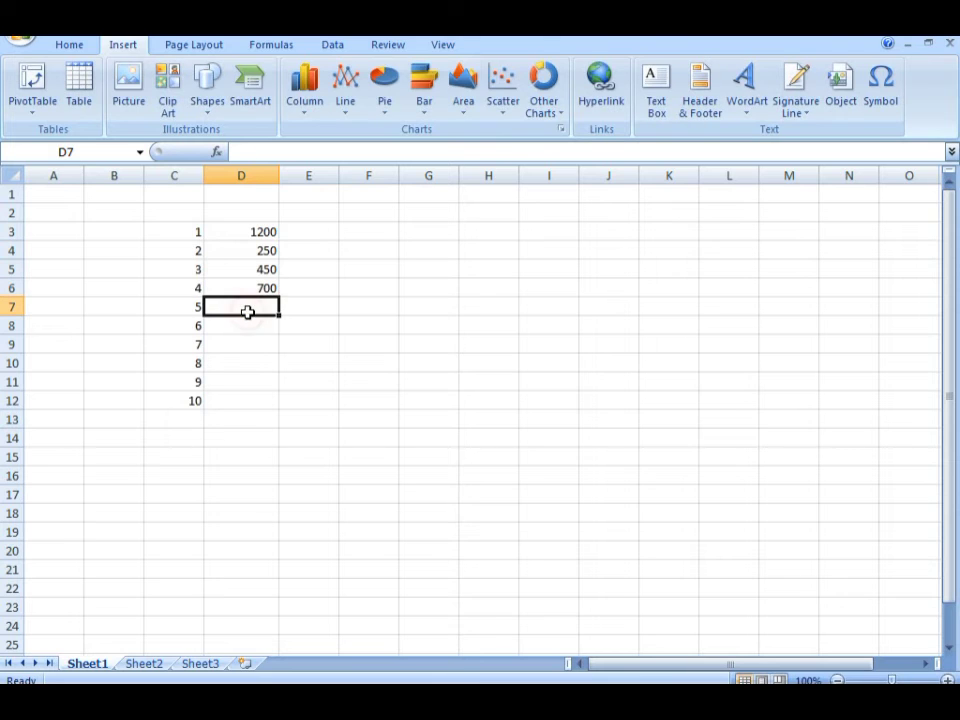
type("41")
left_click(245, 326)
type("222220")
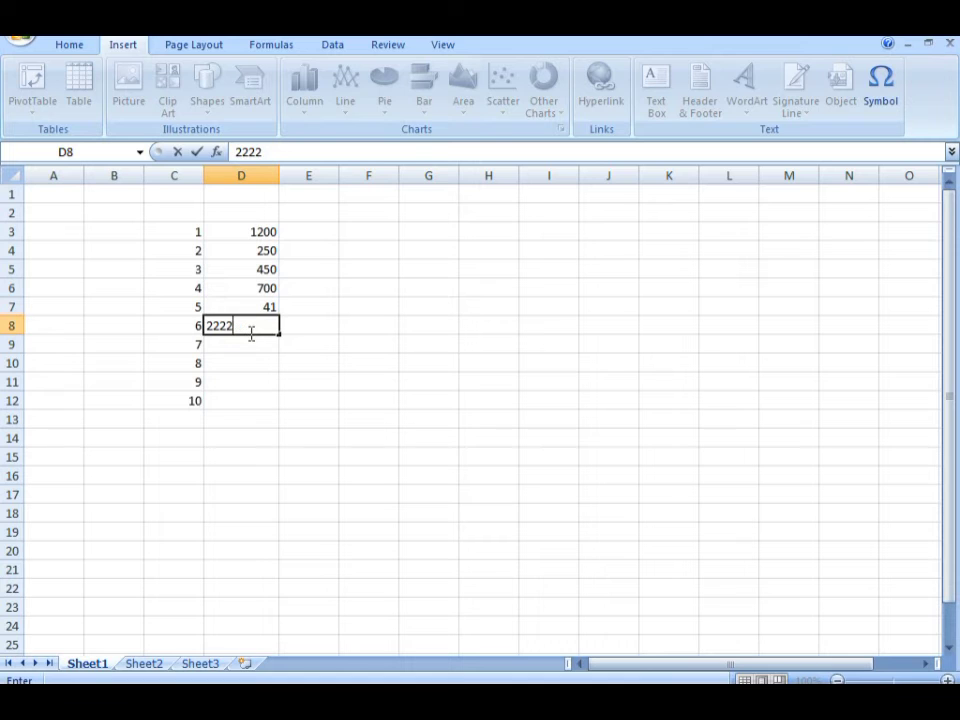
key("BackSpace")
key("BackSpace")
left_click(246, 340)
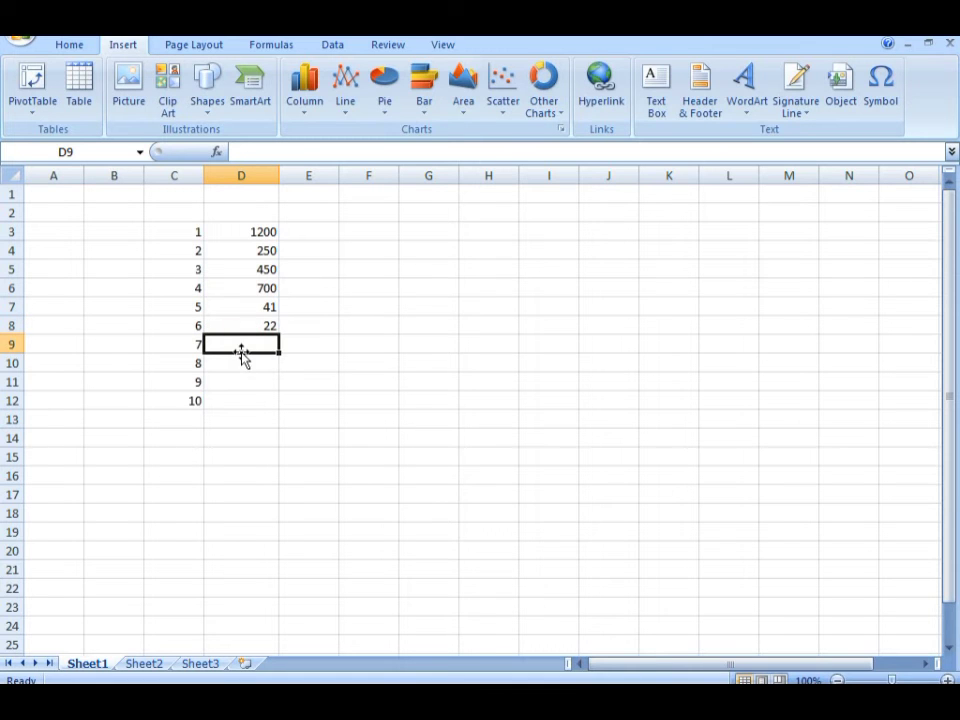
type("600")
left_click(238, 360)
type("75")
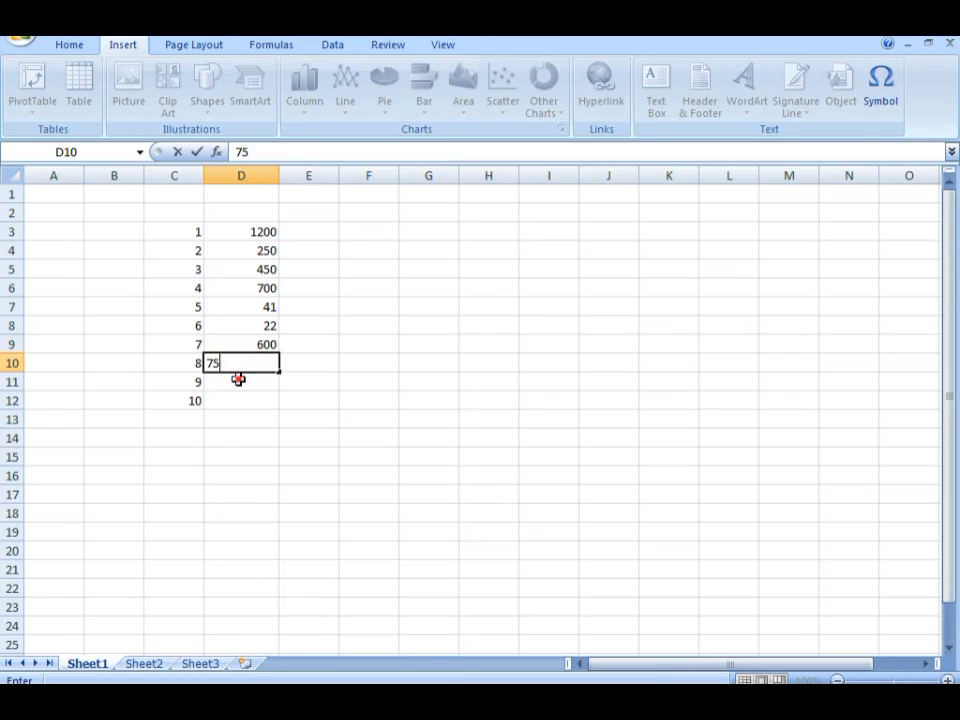
left_click(238, 379)
type("450")
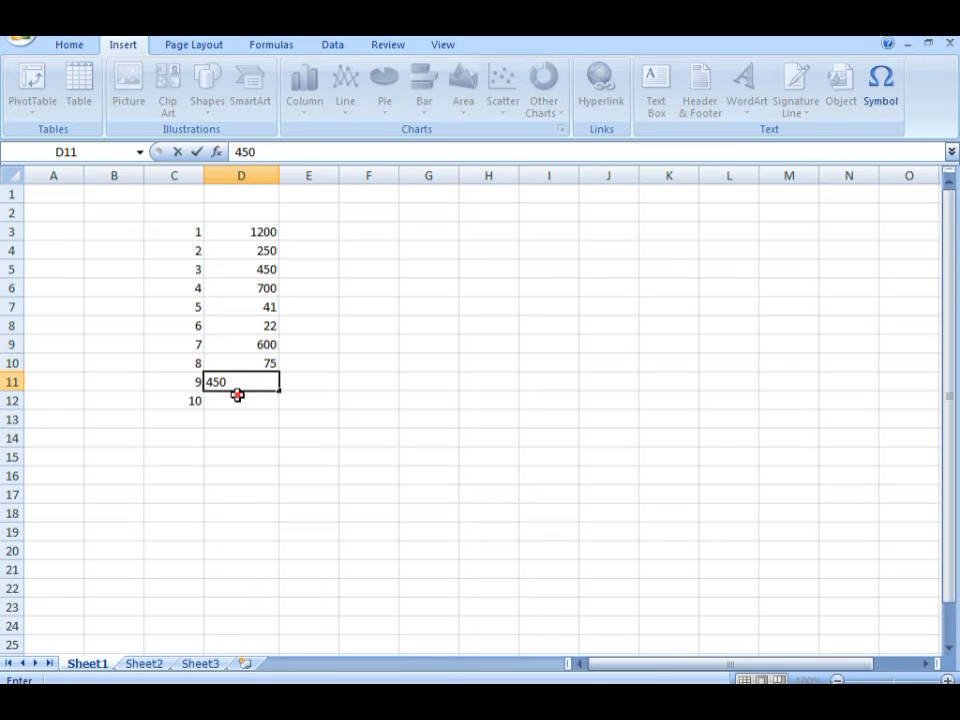
left_click(237, 395)
type("770")
left_click(240, 417)
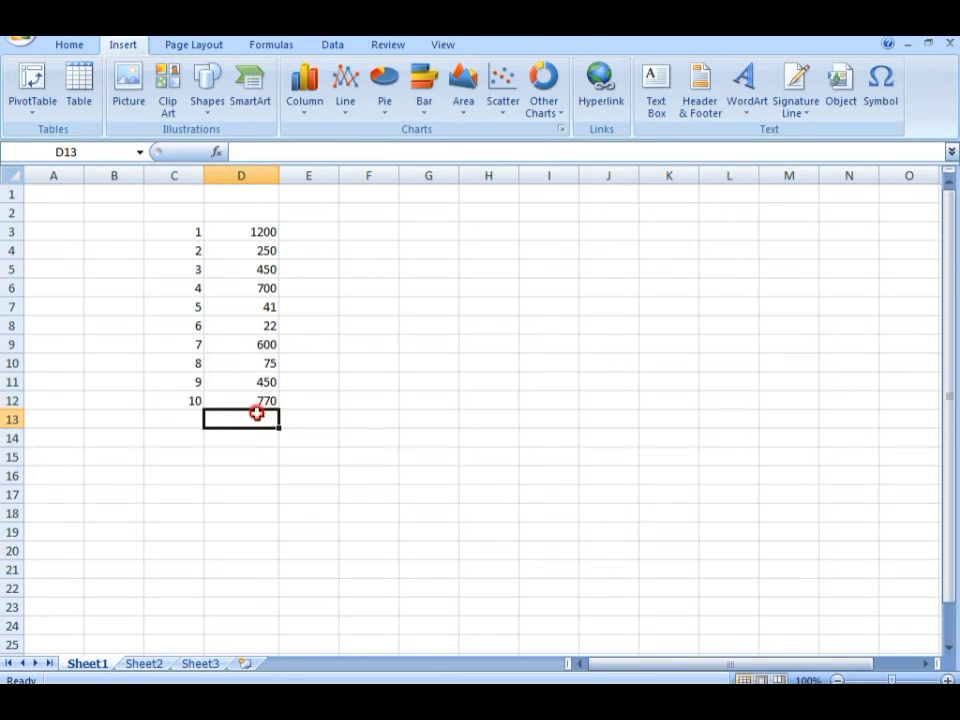
Insert a 2-D clustered bar chart from C2:E13 and move it beside the data, starting at column G
left_click_drag(281, 214, 177, 430)
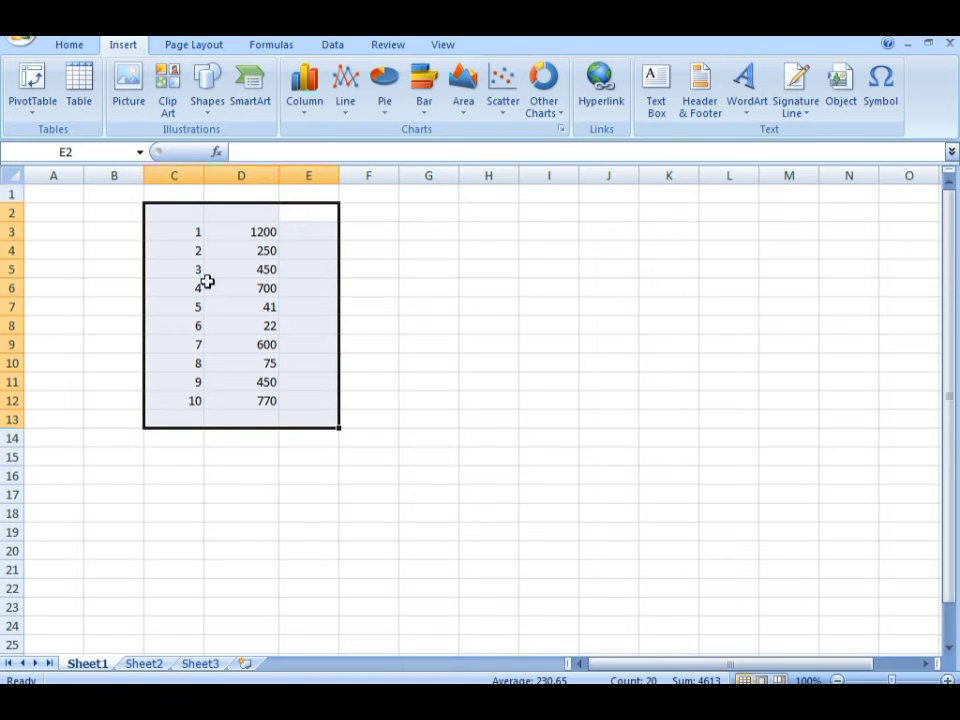
left_click(424, 103)
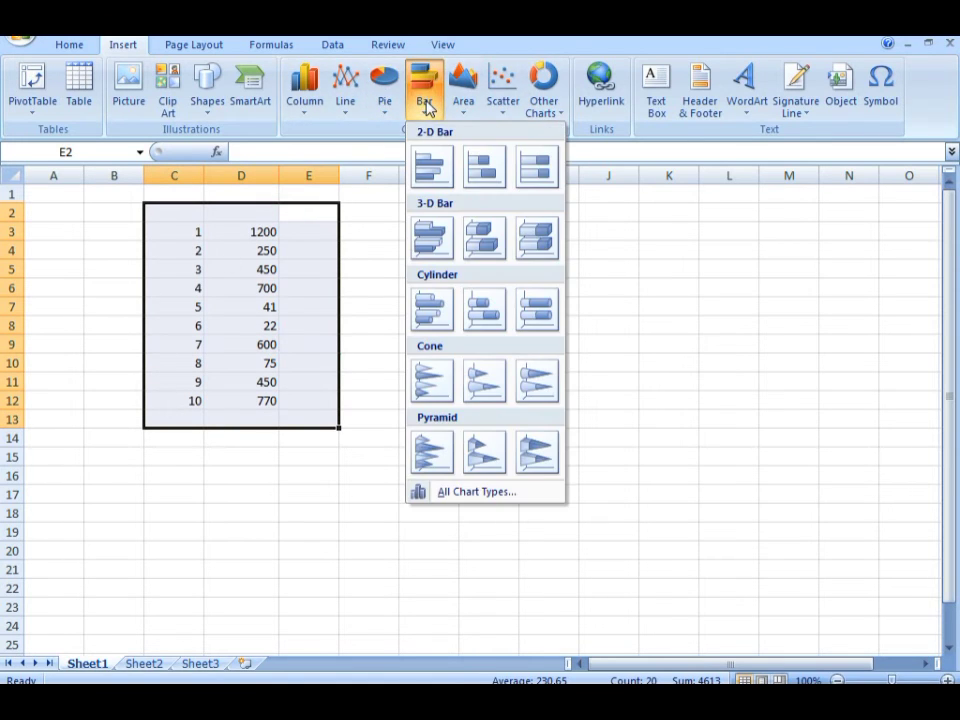
left_click(420, 170)
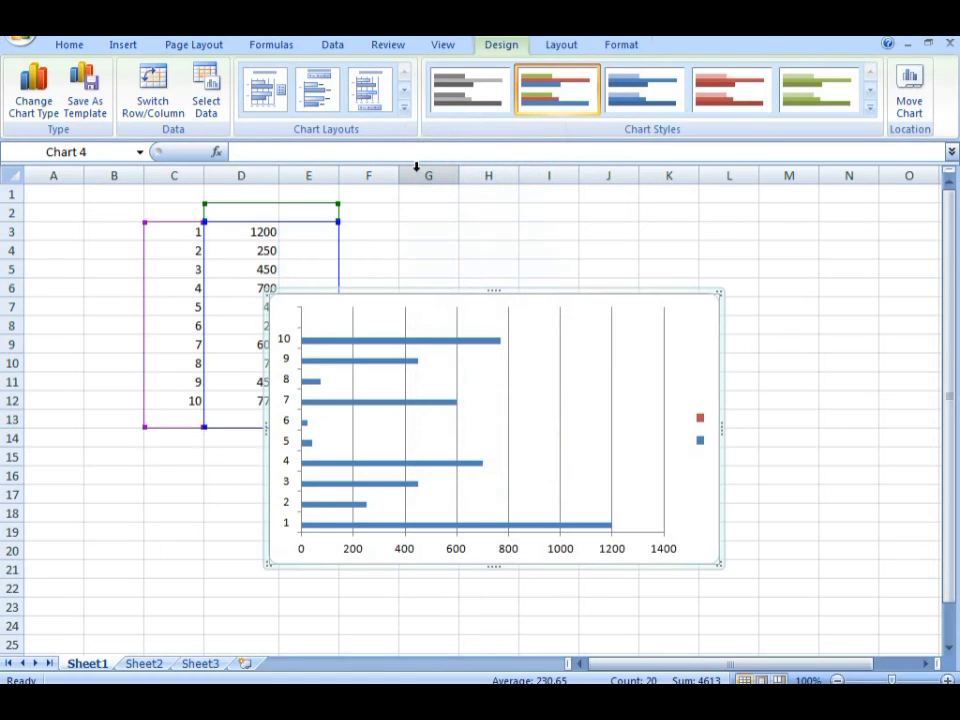
left_click_drag(493, 300, 628, 198)
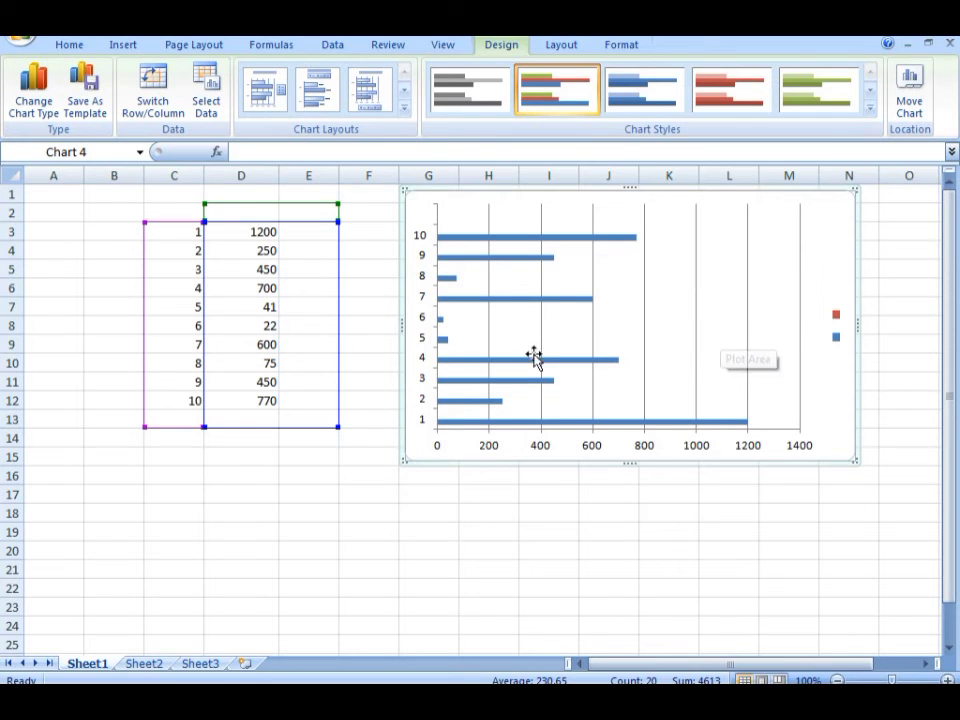
Look at the bar chart's value axis and apply the blue shades chart style
left_click(542, 447)
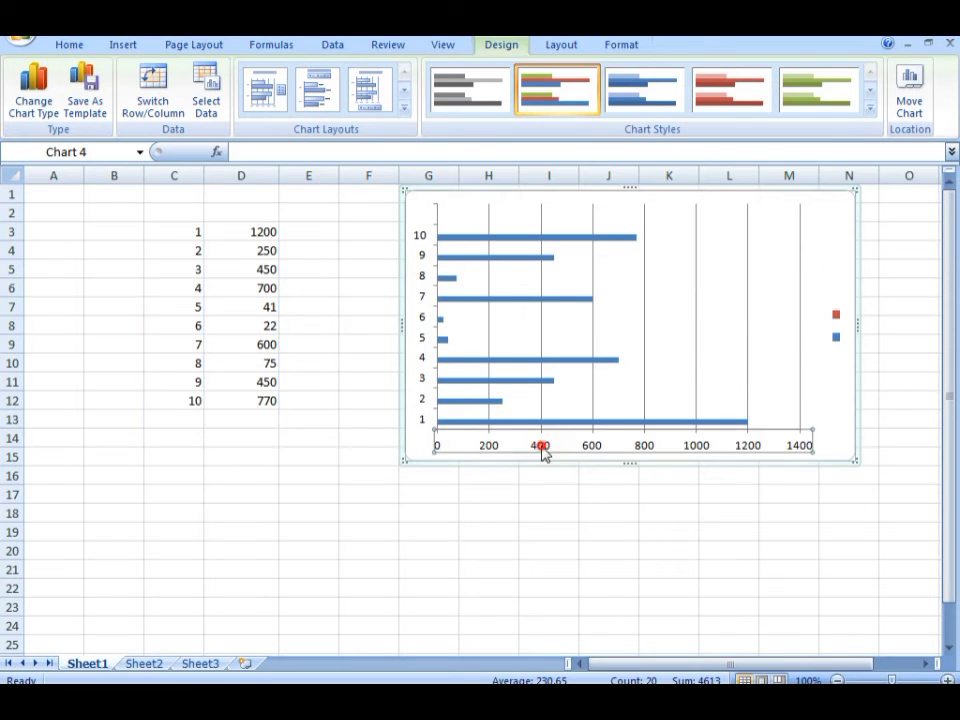
left_click(512, 447)
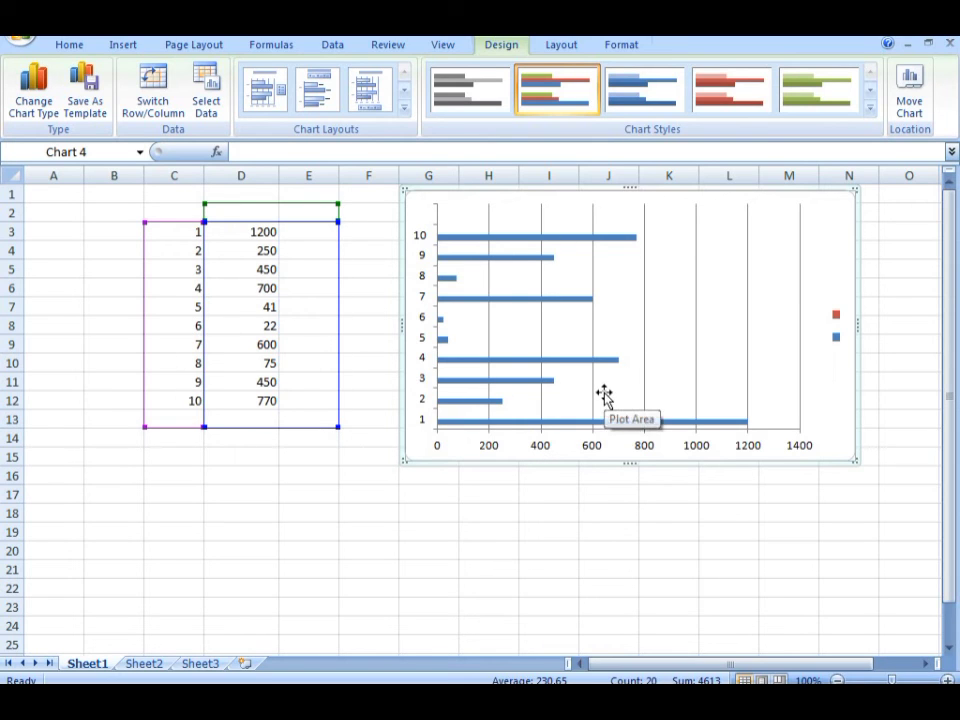
left_click(707, 94)
left_click(640, 100)
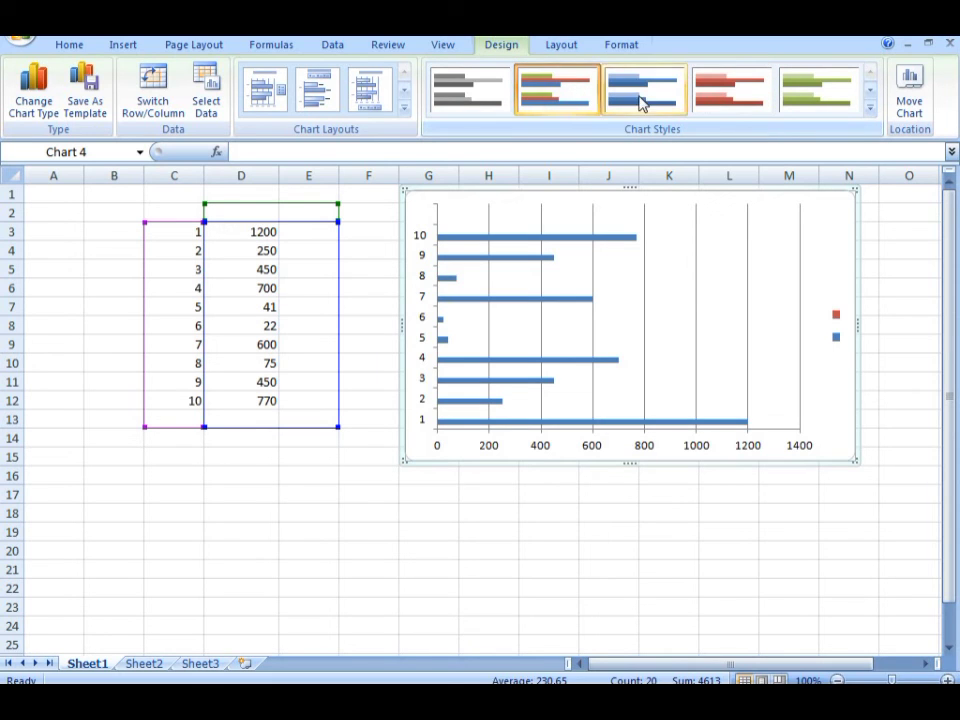
Change the bar chart to a 3-D area chart
left_click(123, 44)
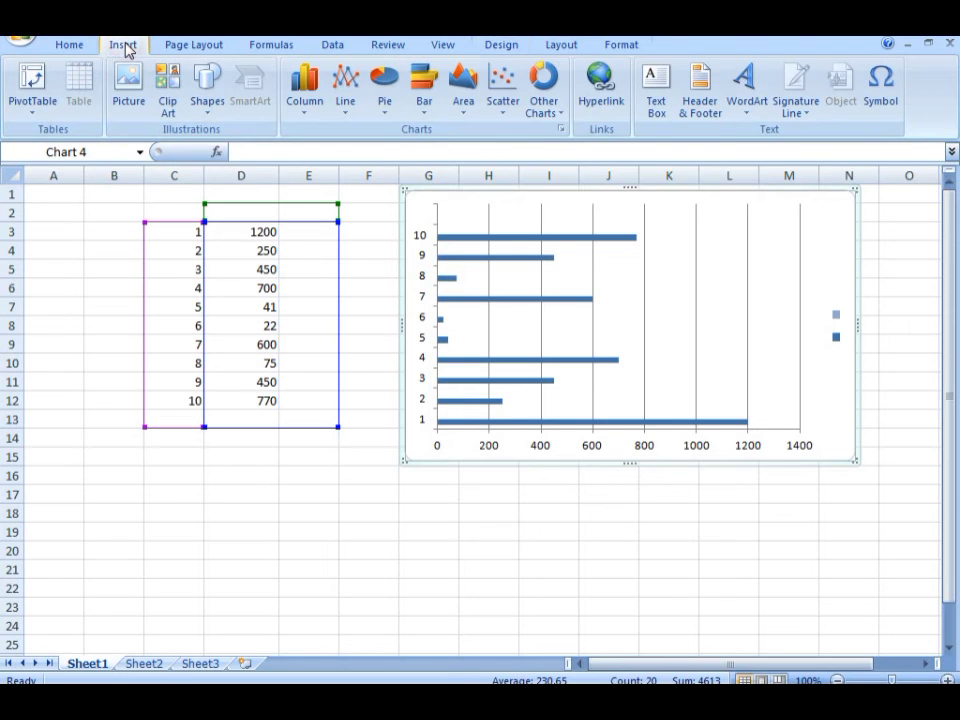
left_click(463, 85)
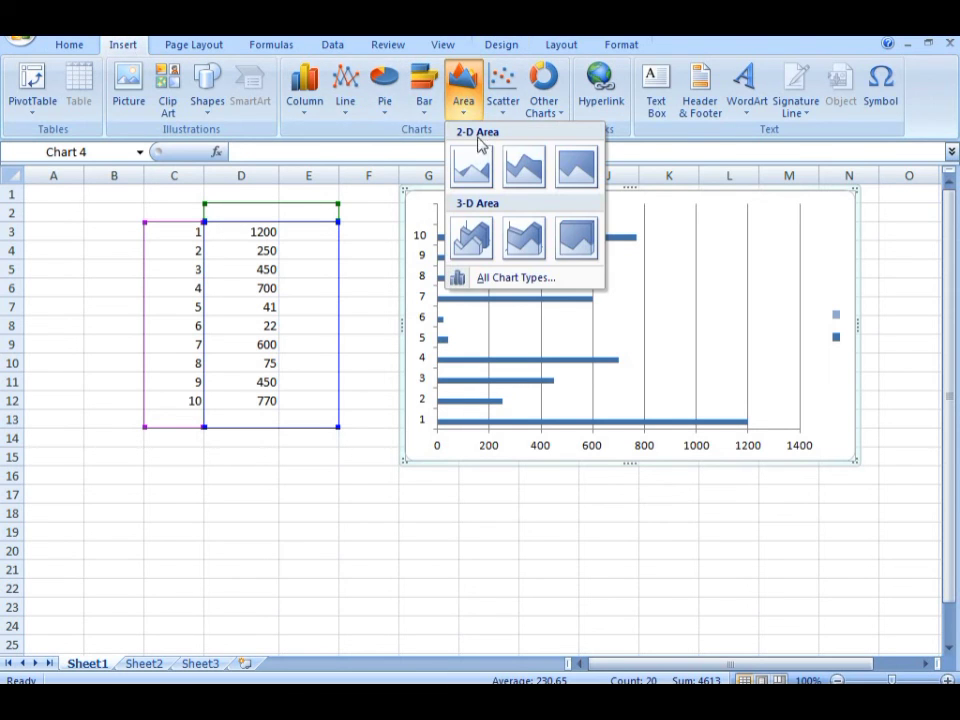
left_click(473, 240)
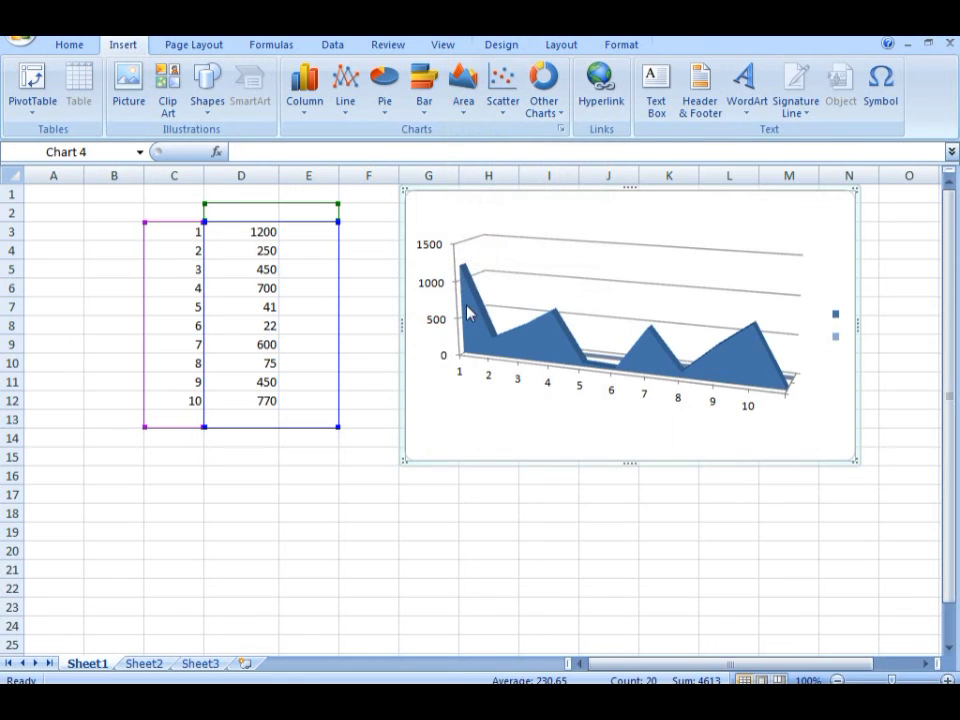
Change the chart to a scatter with only markers, and after that to a plain radar chart
left_click(503, 95)
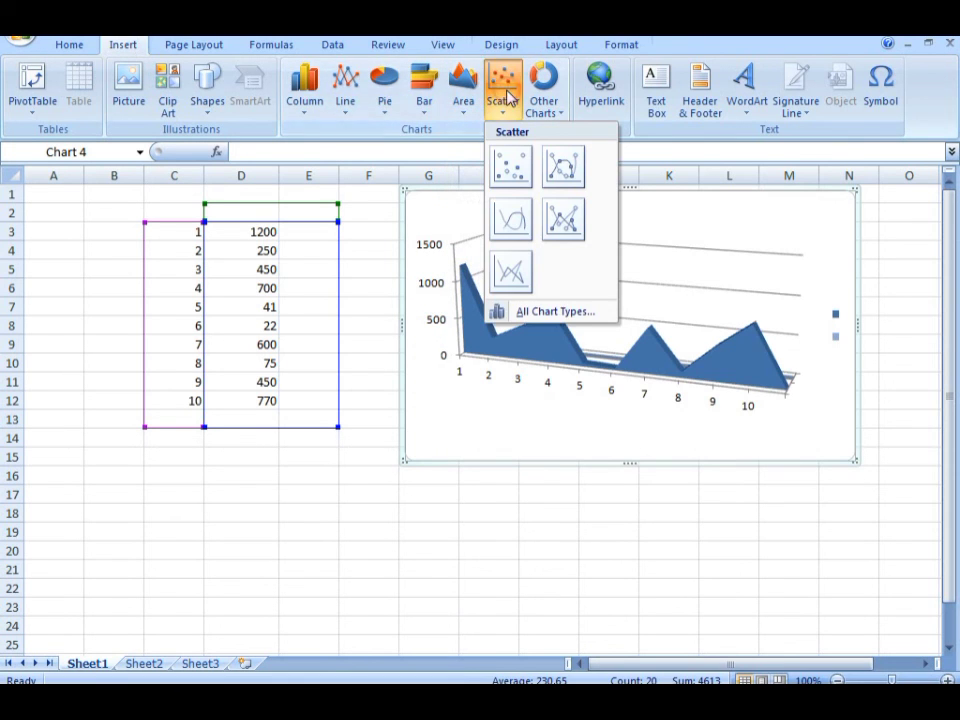
left_click(510, 167)
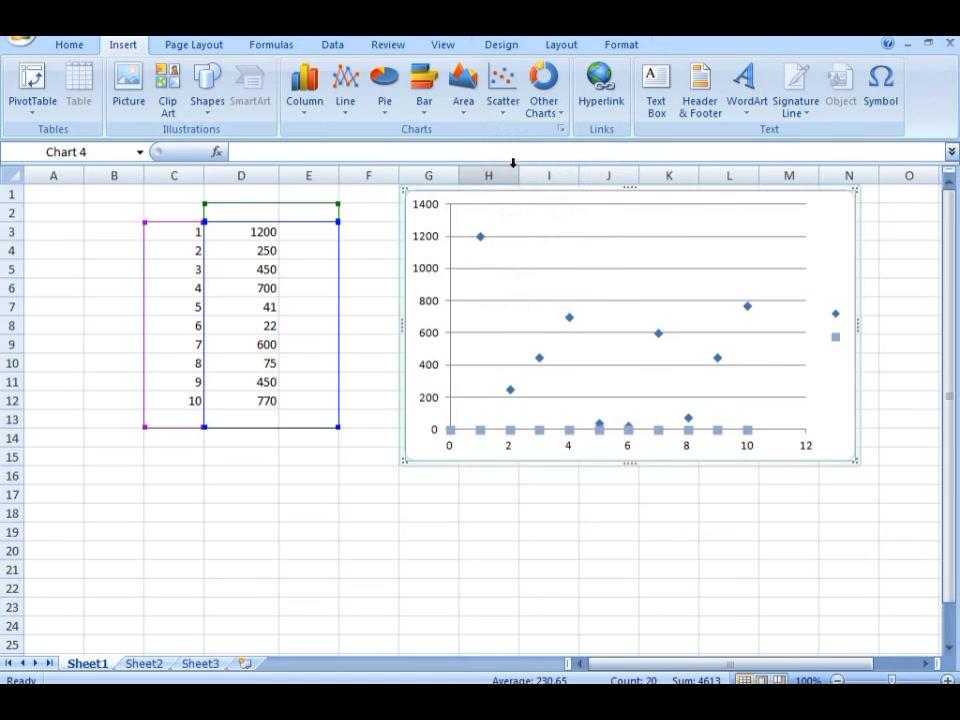
left_click(543, 88)
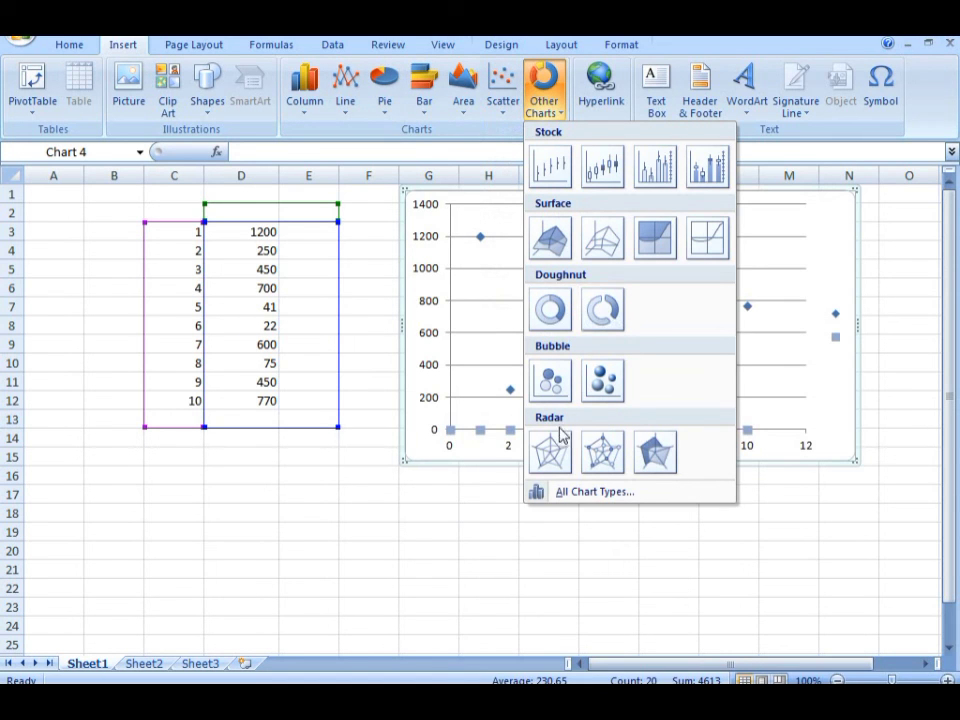
left_click(552, 453)
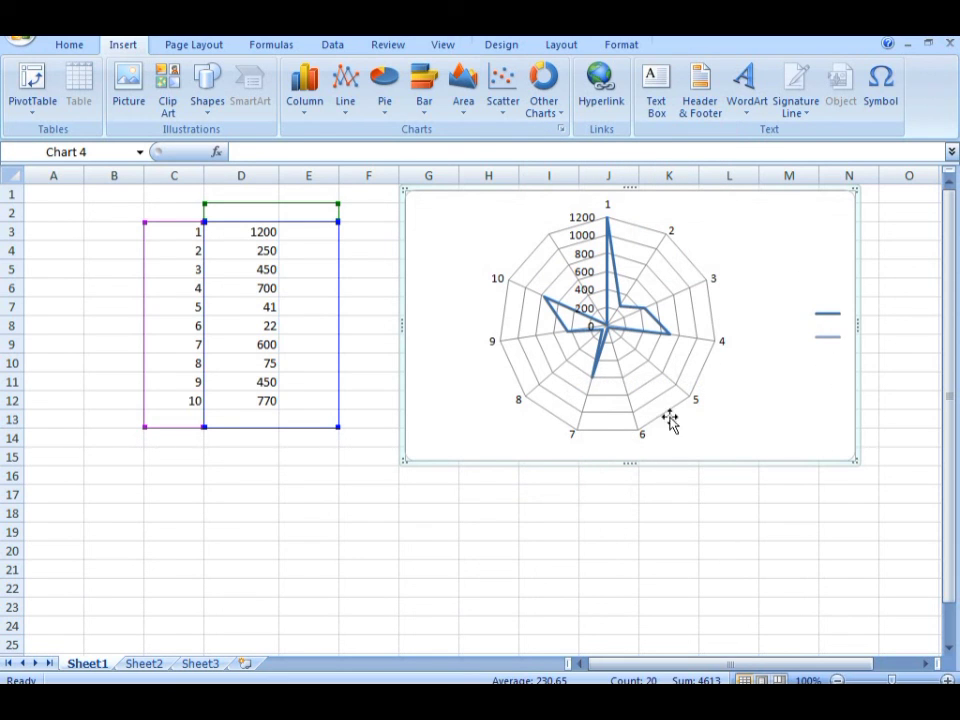
Delete the radar chart and the data cells in C2:E13
key("Delete")
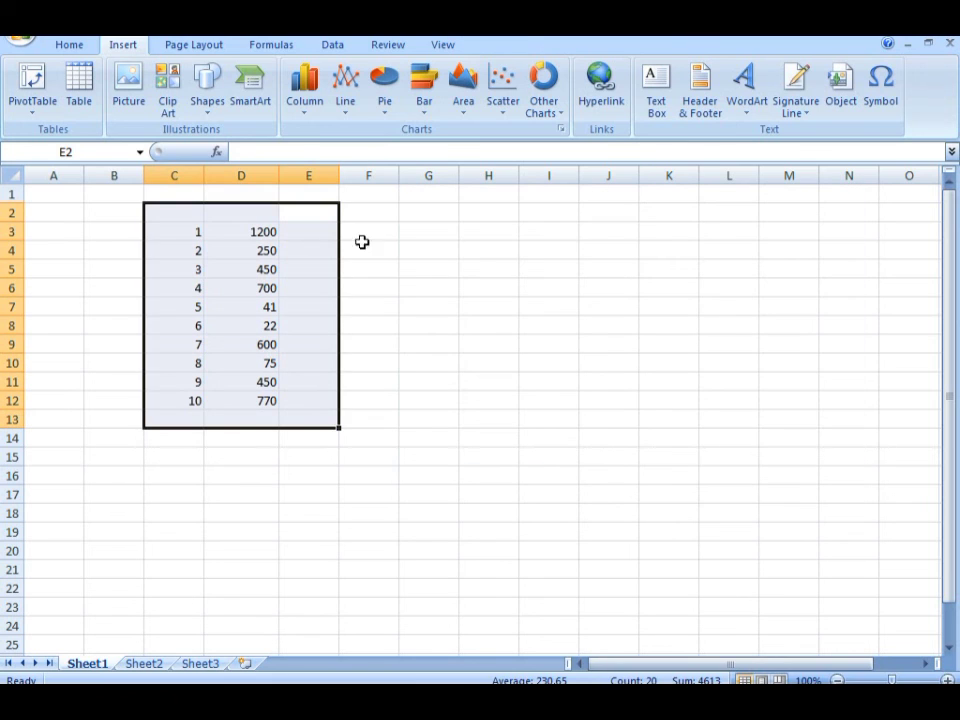
right_click(326, 321)
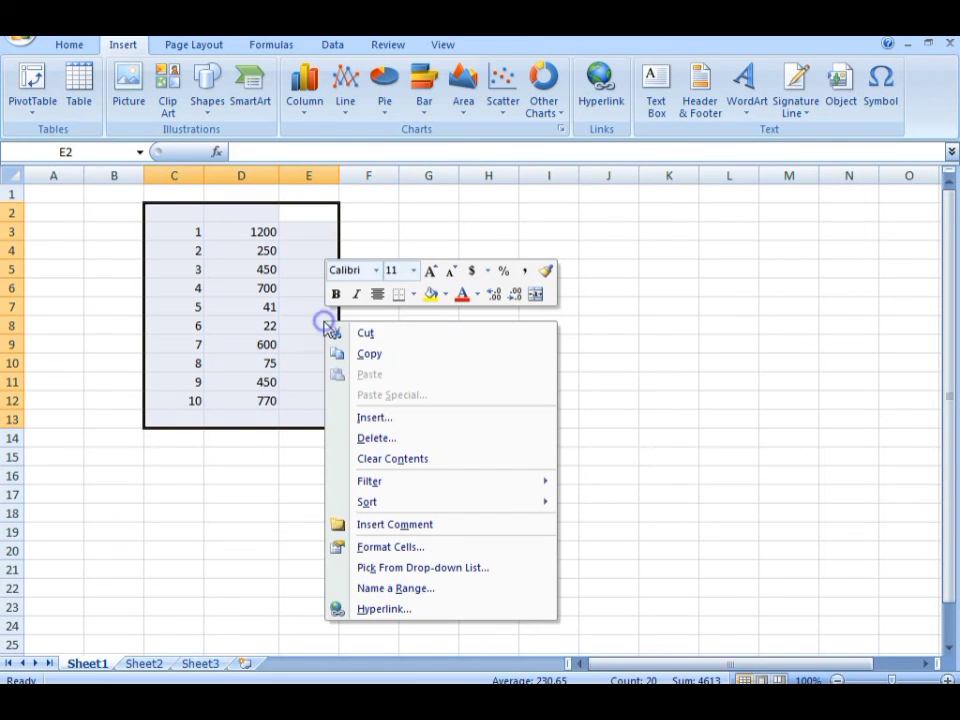
left_click(367, 439)
left_click(334, 482)
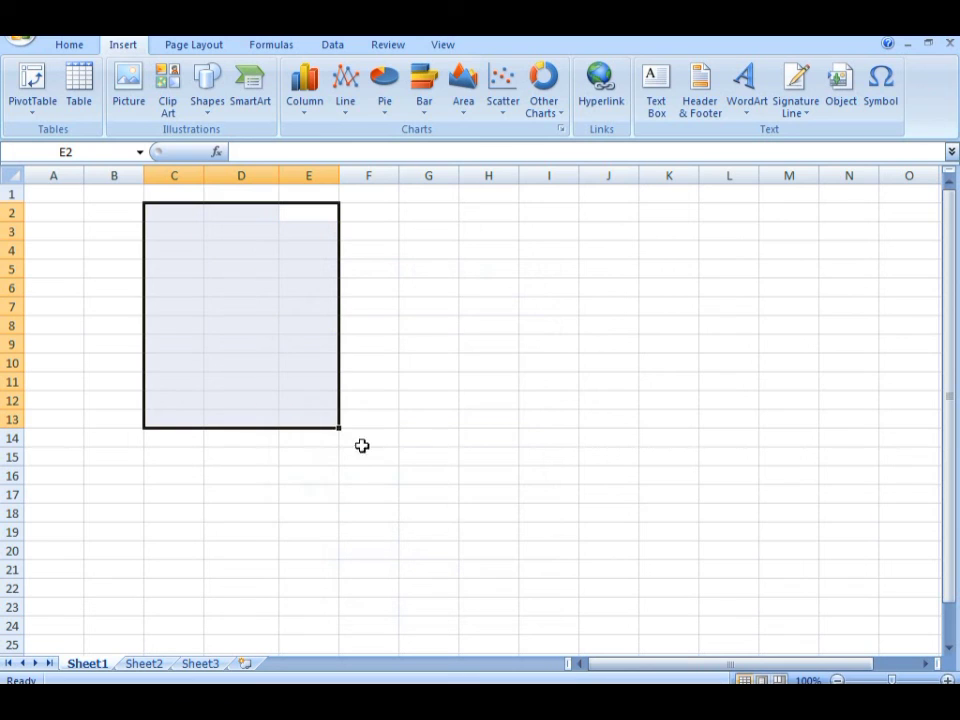
left_click(488, 318)
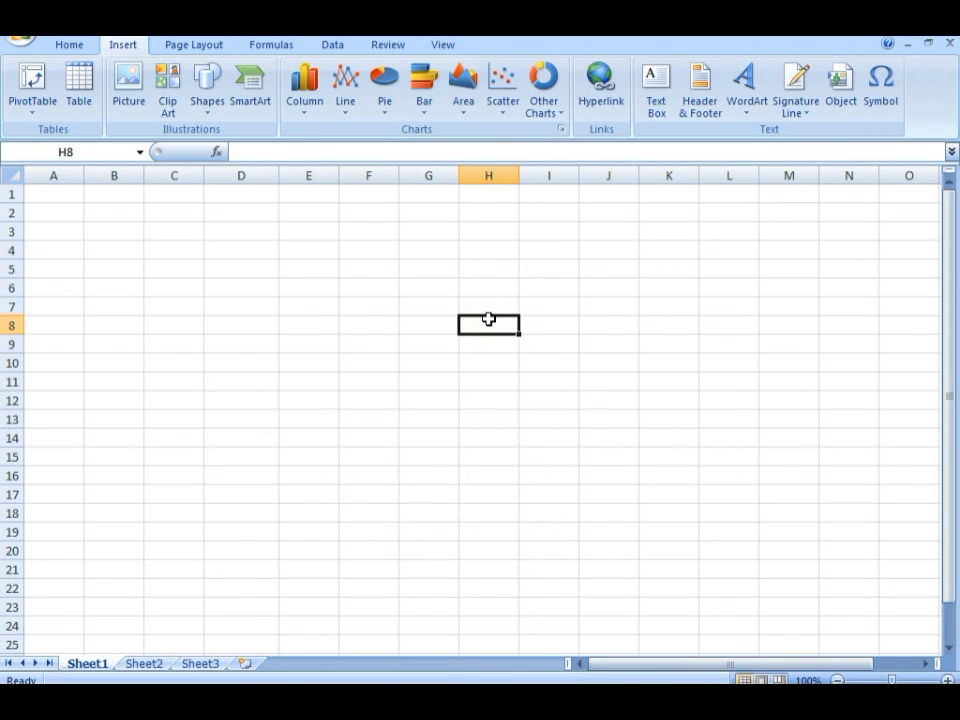